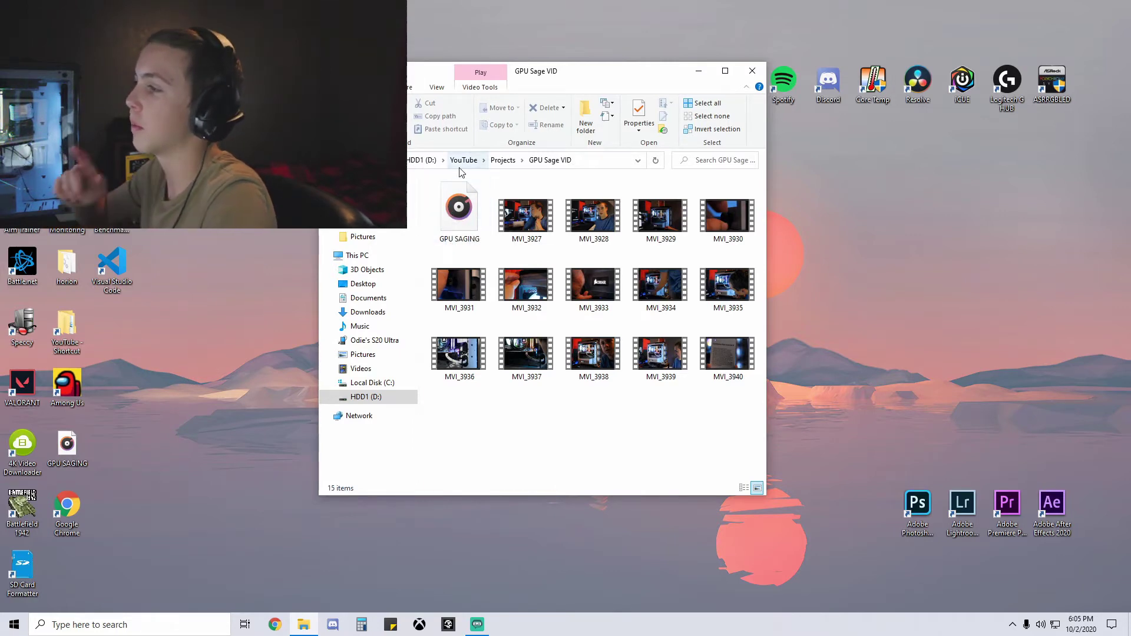
# - Place the MVI_3927 video clip at the start of a new timeline in DaVinci Resolve and change the project frame rate to match
pyautogui.moveTo(601, 69); pyautogui.dragTo(0, 47)
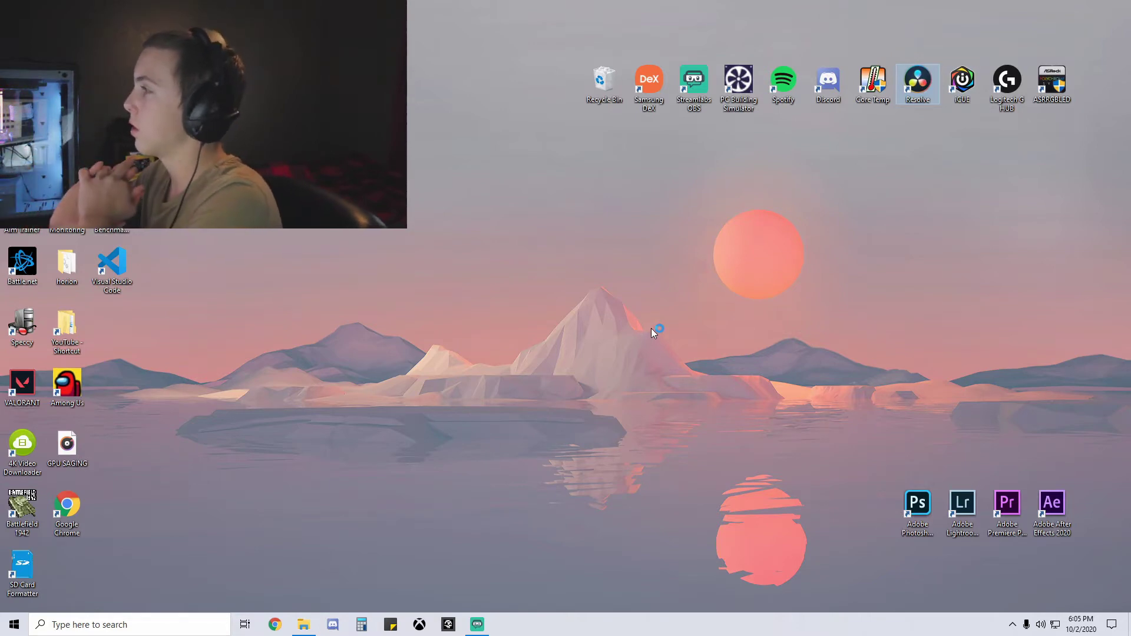
pyautogui.moveTo(991, 62); pyautogui.dragTo(892, 57)
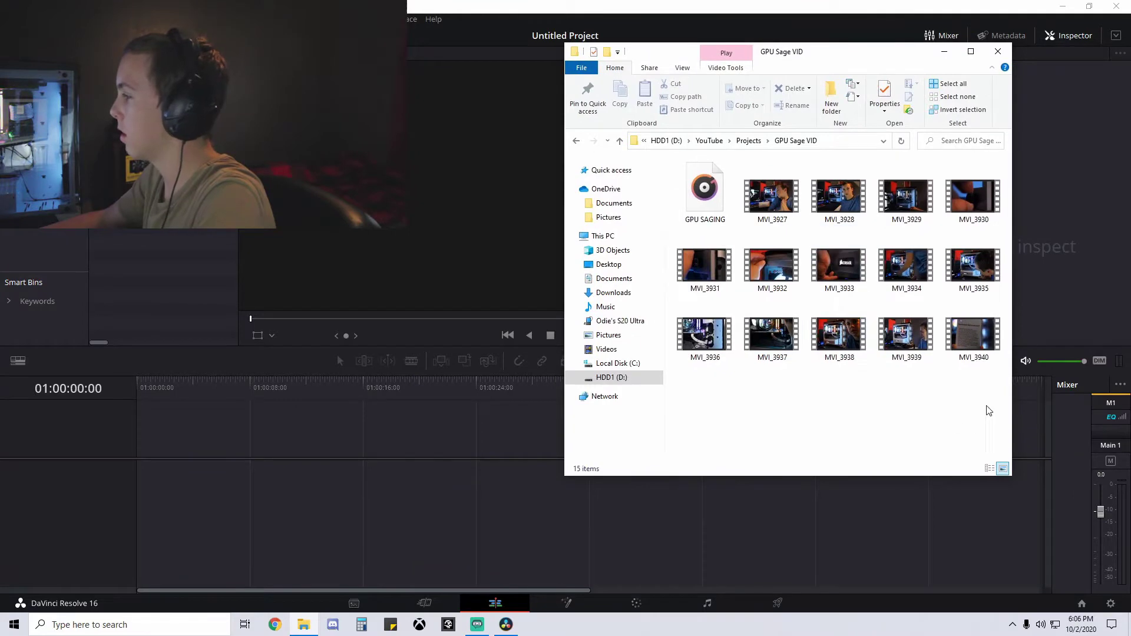
pyautogui.moveTo(989, 410); pyautogui.dragTo(710, 207)
pyautogui.click(875, 408)
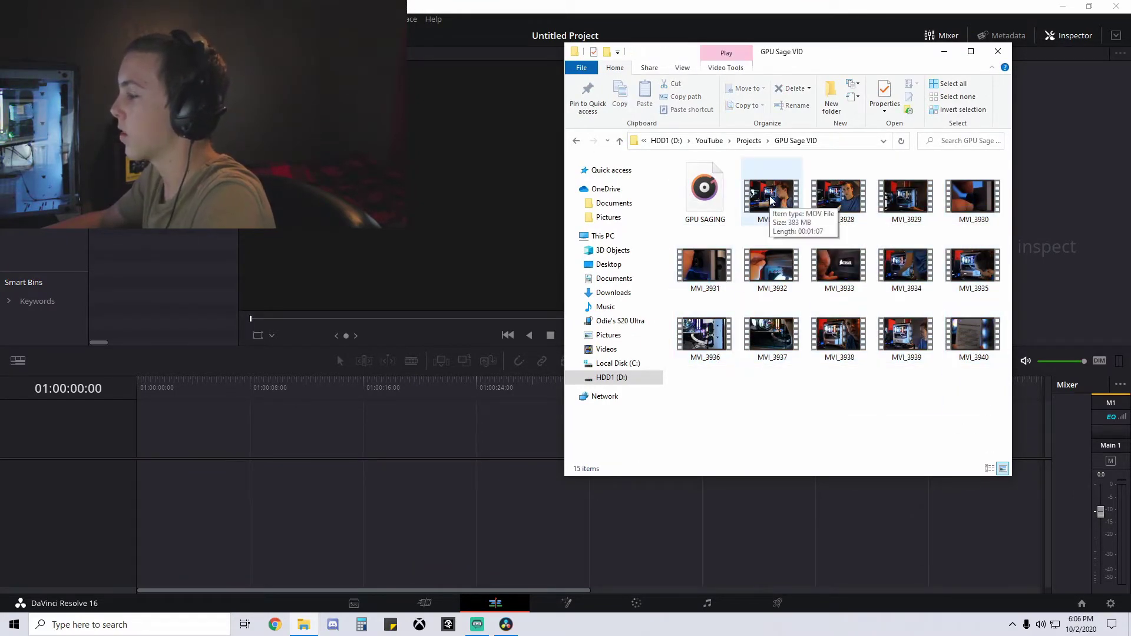
pyautogui.moveTo(771, 200); pyautogui.dragTo(154, 493)
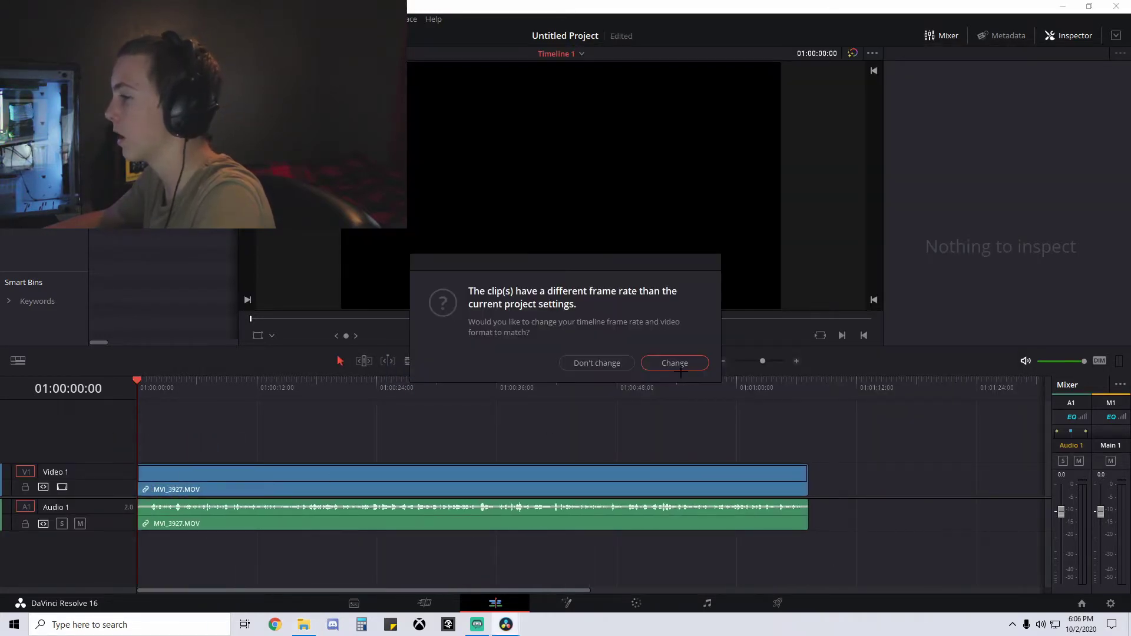
pyautogui.click(678, 367)
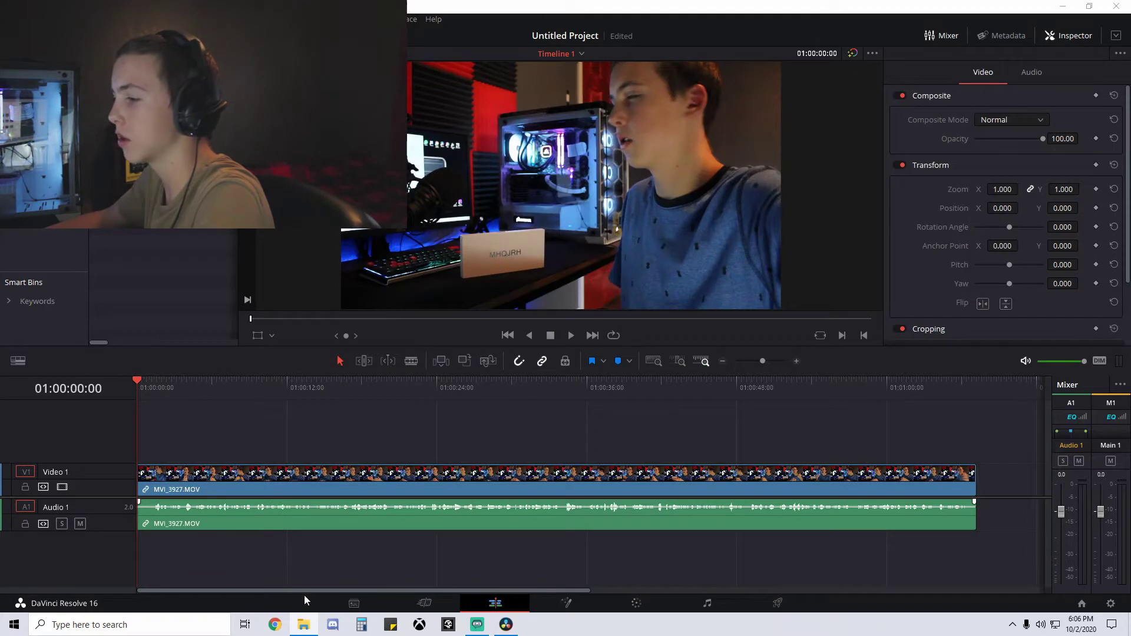
# - Add the GPU SAGING audio file to the start of the timeline on a new audio track below the camera audio
pyautogui.moveTo(165, 218); pyautogui.dragTo(146, 556)
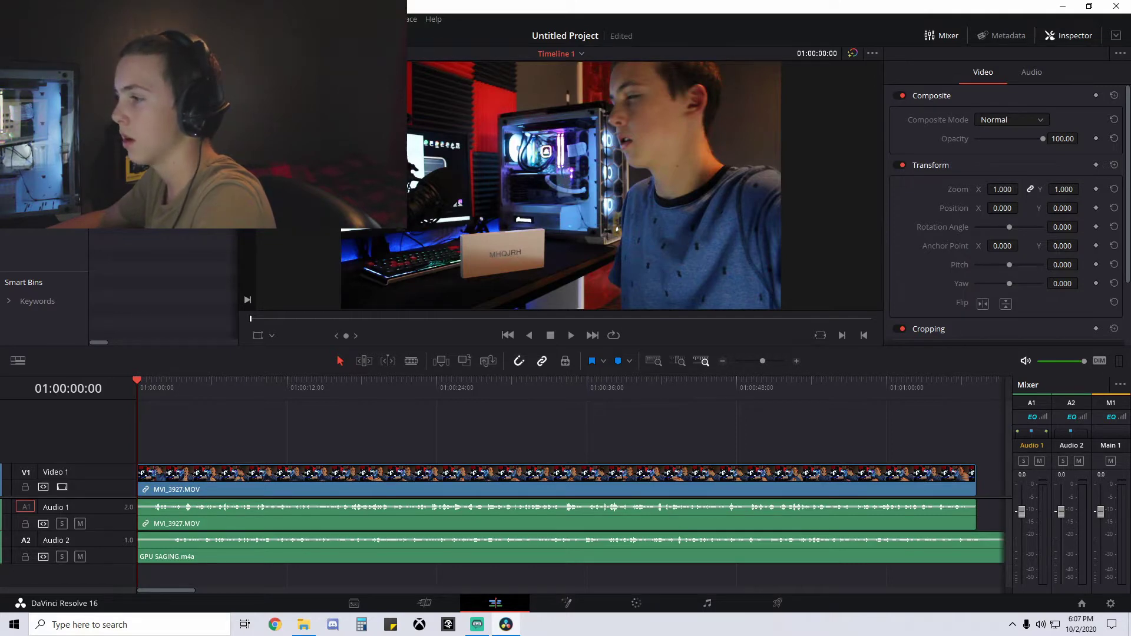
pyautogui.hotkey('alt', 'Tab')
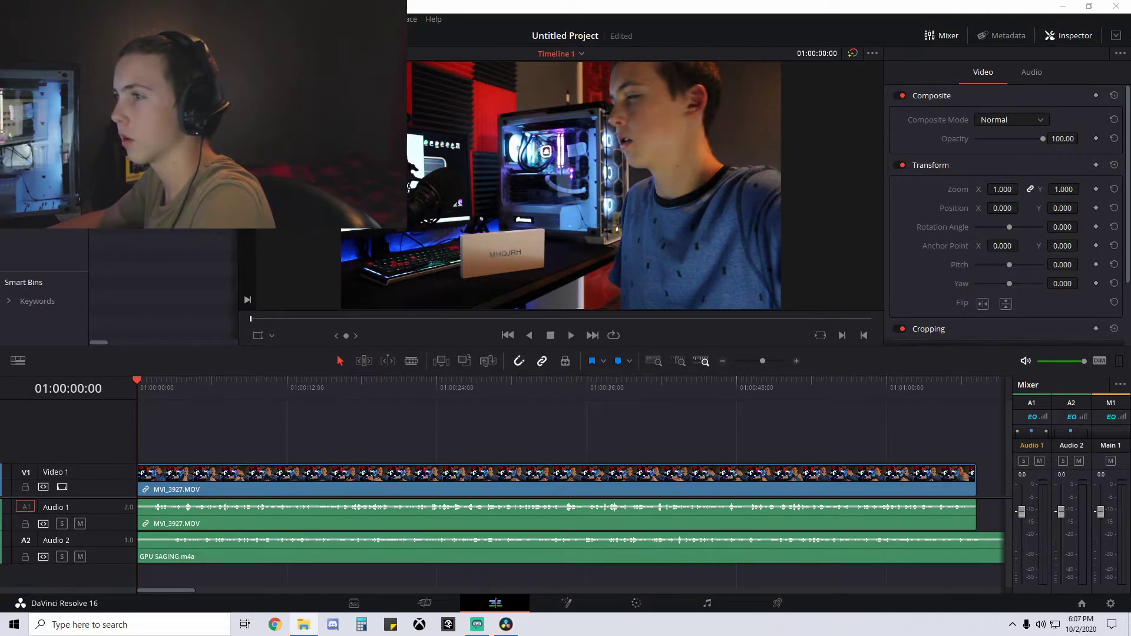
pyautogui.moveTo(148, 383); pyautogui.dragTo(145, 387)
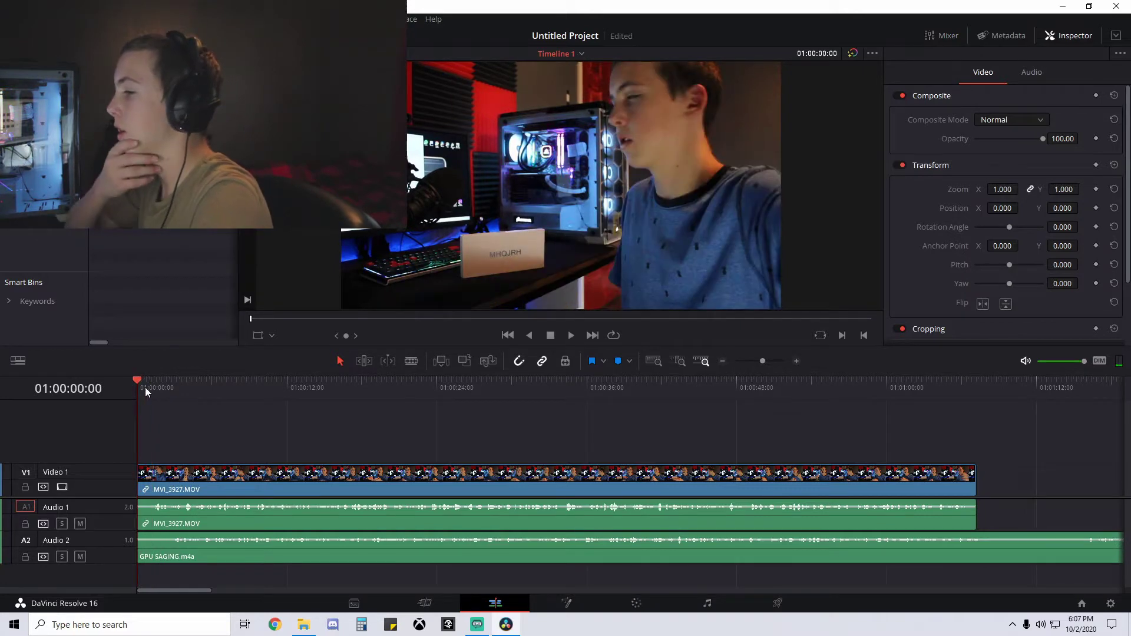
pyautogui.click(152, 389)
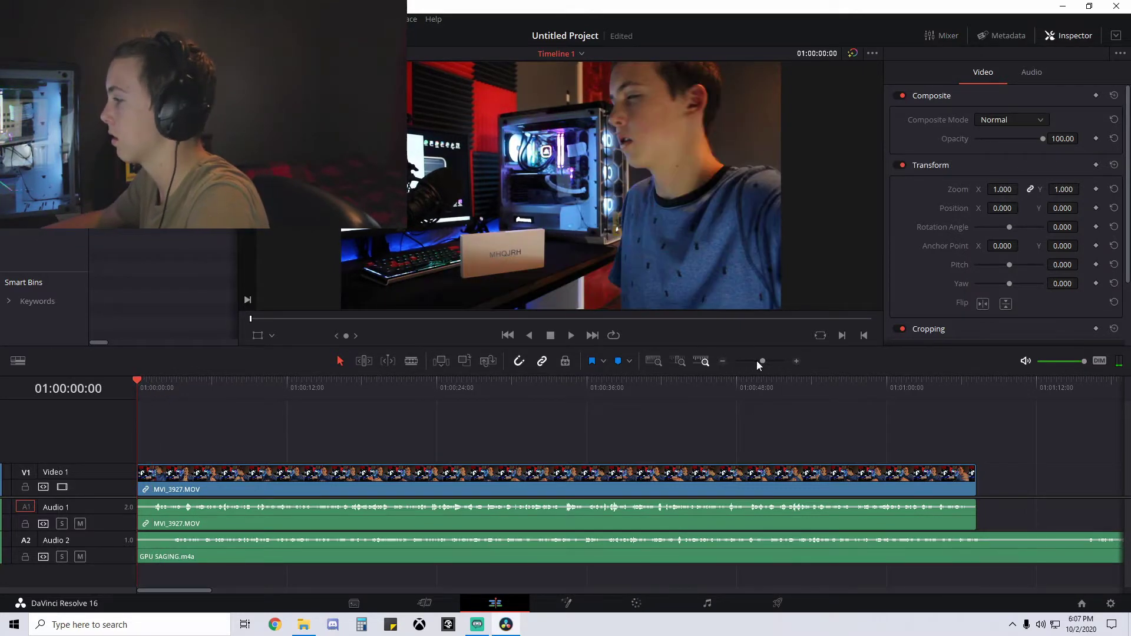
# - Split the MVI_3927 and GPU SAGING clips just before the speech begins and delete their opening segments
pyautogui.moveTo(760, 361); pyautogui.dragTo(783, 358)
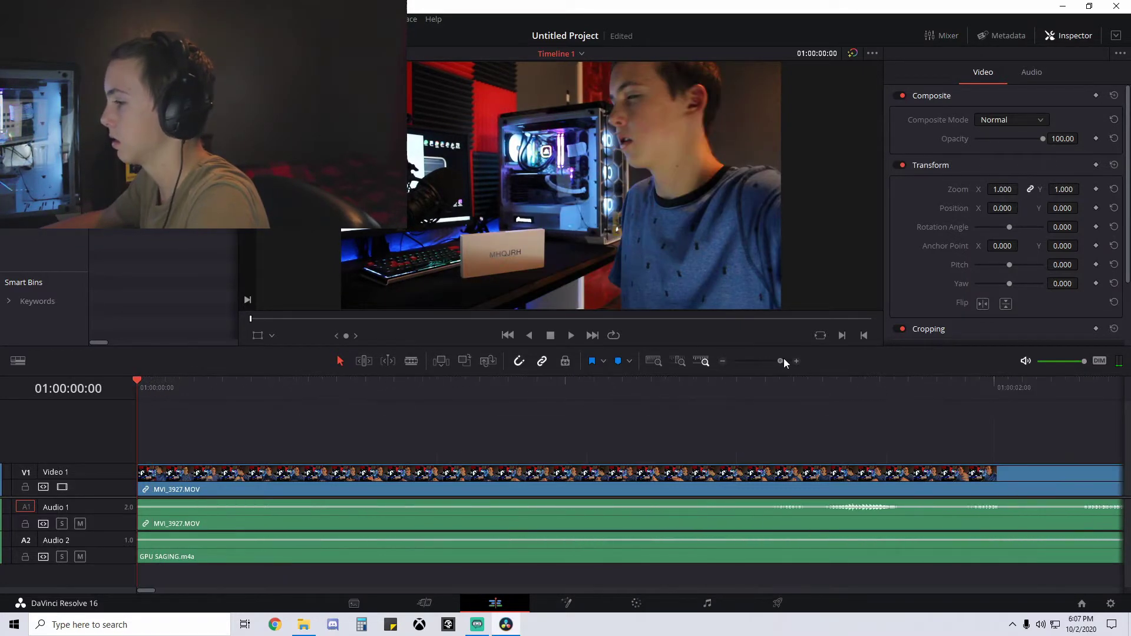
pyautogui.click(284, 540)
pyautogui.click(201, 499)
pyautogui.press('a')
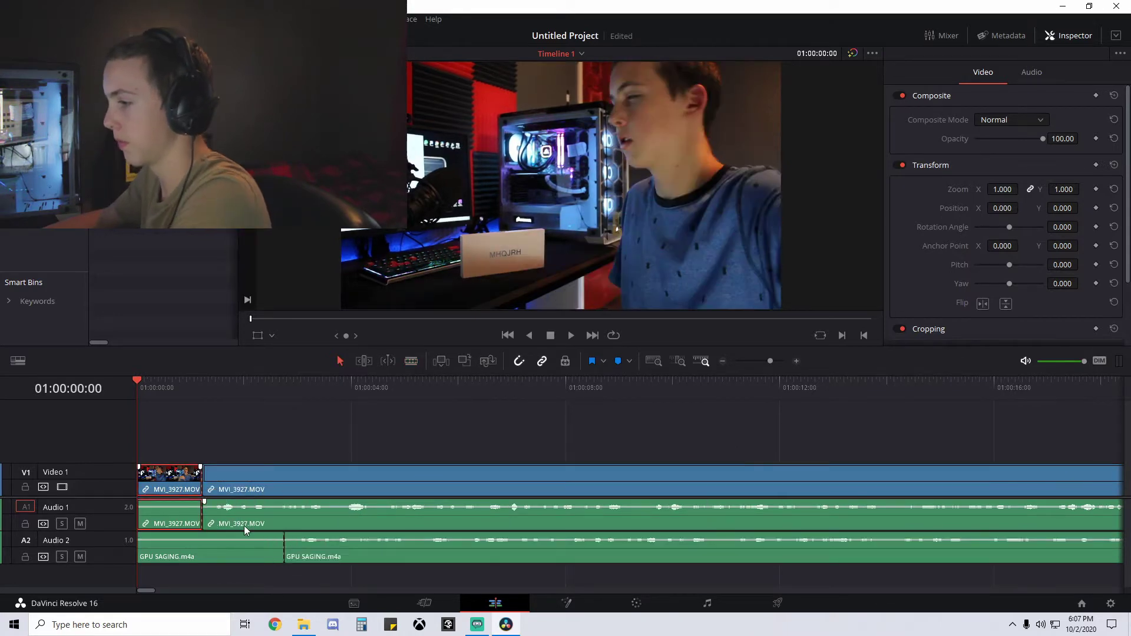
pyautogui.press('BackSpace')
pyautogui.click(266, 559)
pyautogui.press('BackSpace')
# - Move the remaining MVI_3927 and GPU SAGING clips to the start of the timeline
pyautogui.moveTo(332, 554); pyautogui.dragTo(250, 551)
pyautogui.moveTo(228, 417); pyautogui.dragTo(274, 564)
pyautogui.moveTo(262, 475); pyautogui.dragTo(196, 473)
pyautogui.press('Home')
# - Trim and shift the GPU SAGING clip on Audio 2 so its waveform lines up with the MVI_3927 camera audio
pyautogui.moveTo(770, 360); pyautogui.dragTo(785, 360)
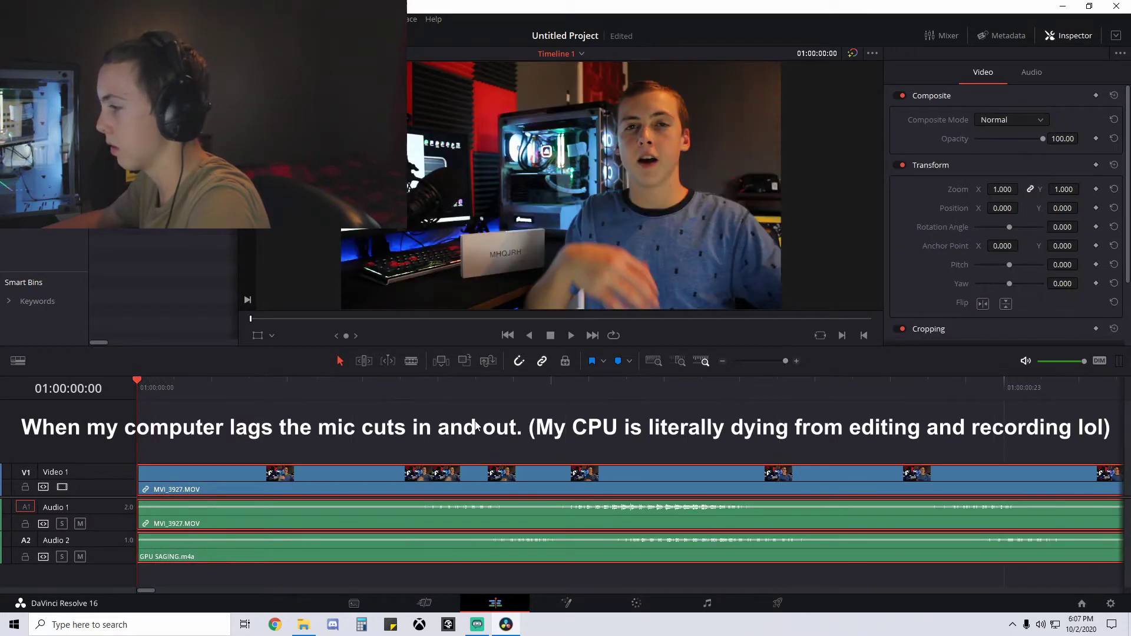
pyautogui.moveTo(143, 549); pyautogui.dragTo(215, 552)
pyautogui.hotkey('ctrl', 'z')
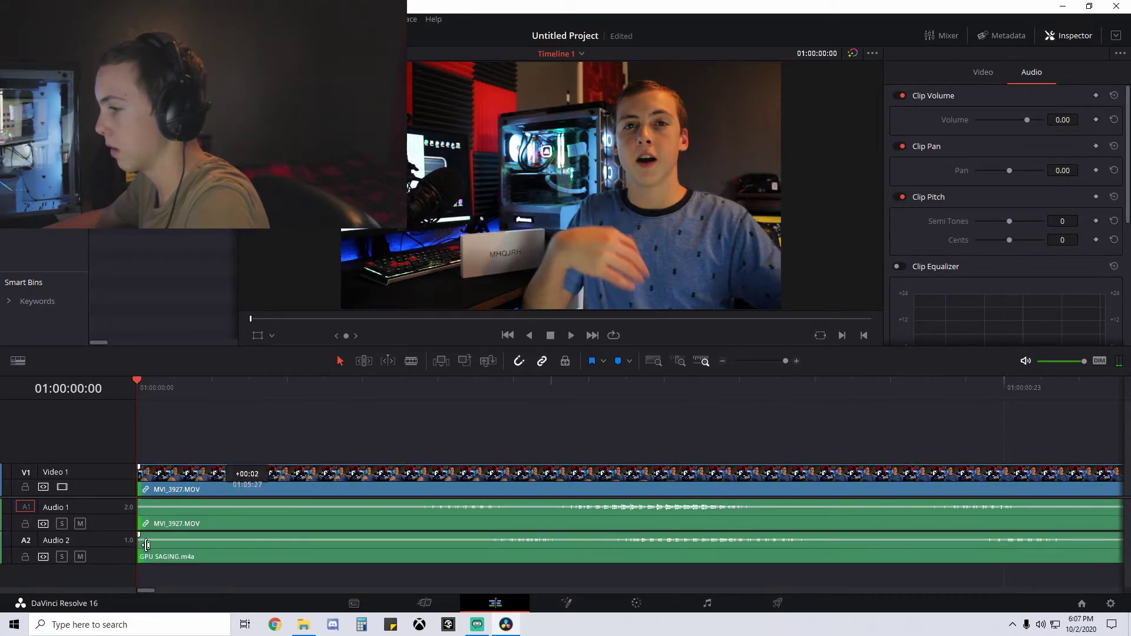
pyautogui.click(244, 459)
pyautogui.click(206, 559)
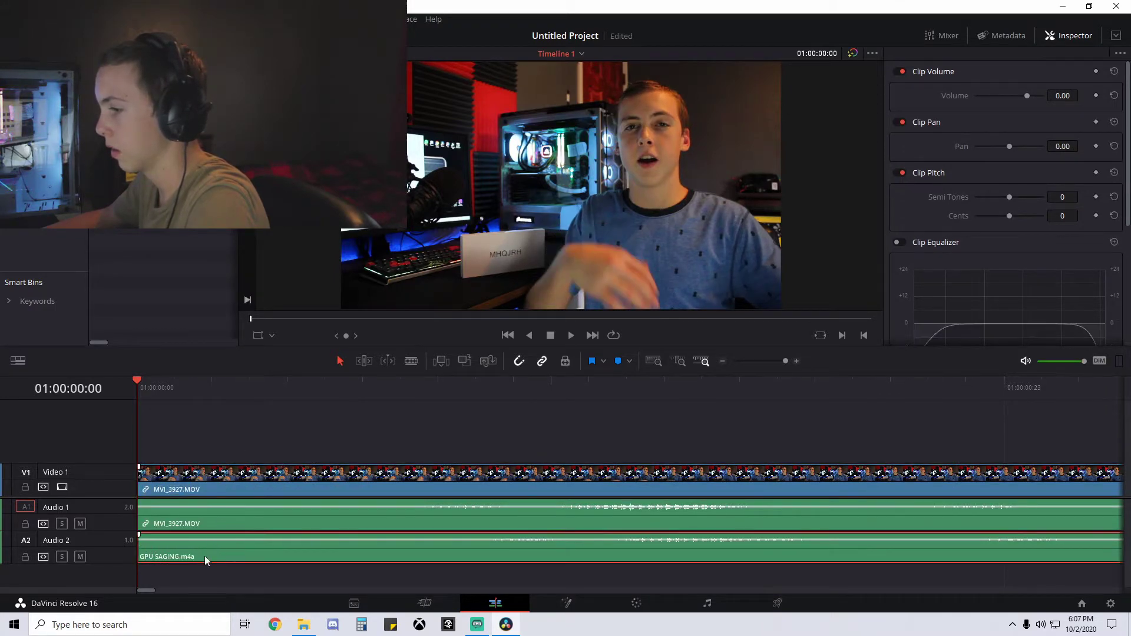
pyautogui.click(144, 552)
pyautogui.moveTo(215, 555)
pyautogui.mouseDown()
pyautogui.moveTo(246, 555)
pyautogui.moveTo(235, 552)
pyautogui.mouseUp()
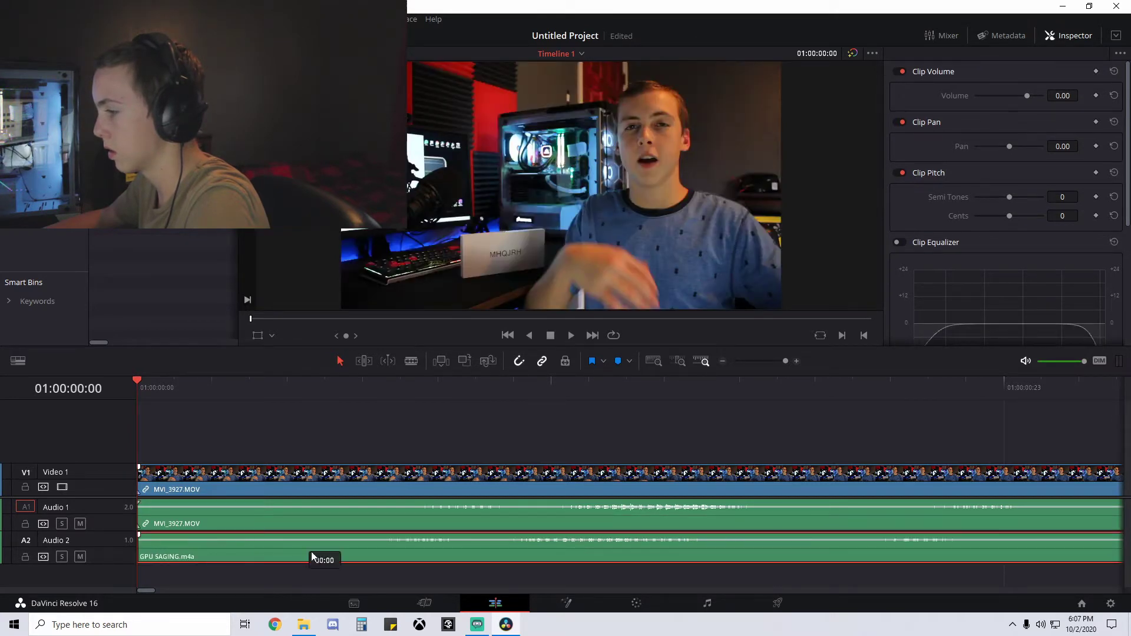
pyautogui.moveTo(416, 553); pyautogui.dragTo(443, 558)
pyautogui.moveTo(167, 552); pyautogui.dragTo(139, 552)
pyautogui.click(136, 550)
# - Play the first seconds of the timeline to check the sync between the GPU SAGING audio and the video
pyautogui.click(386, 386)
pyautogui.press('space')
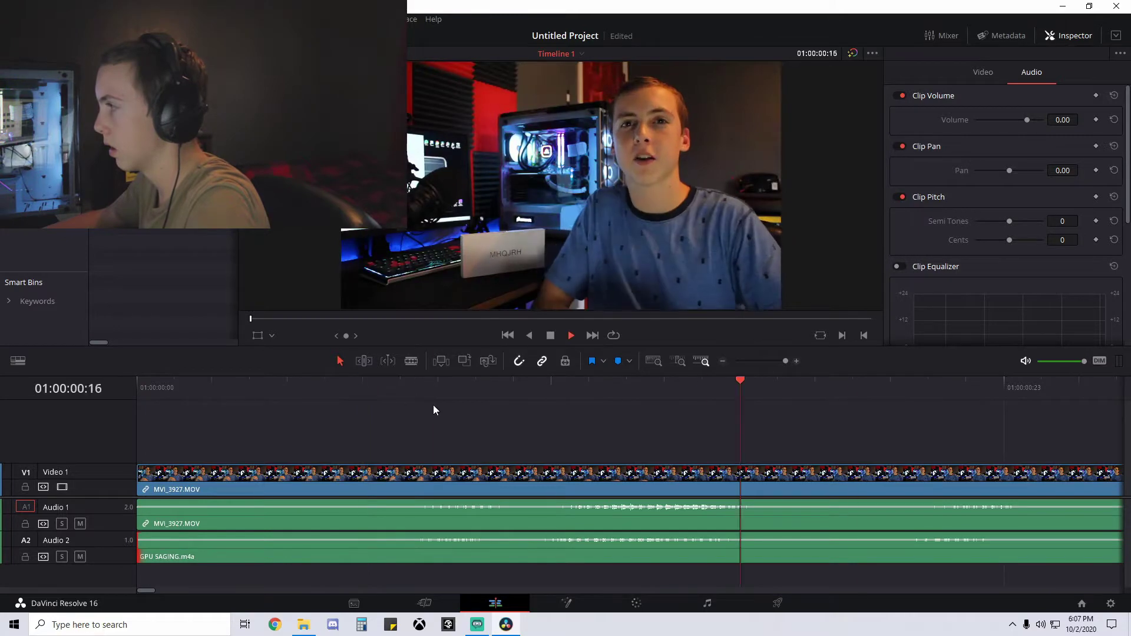
pyautogui.moveTo(786, 360); pyautogui.dragTo(756, 358)
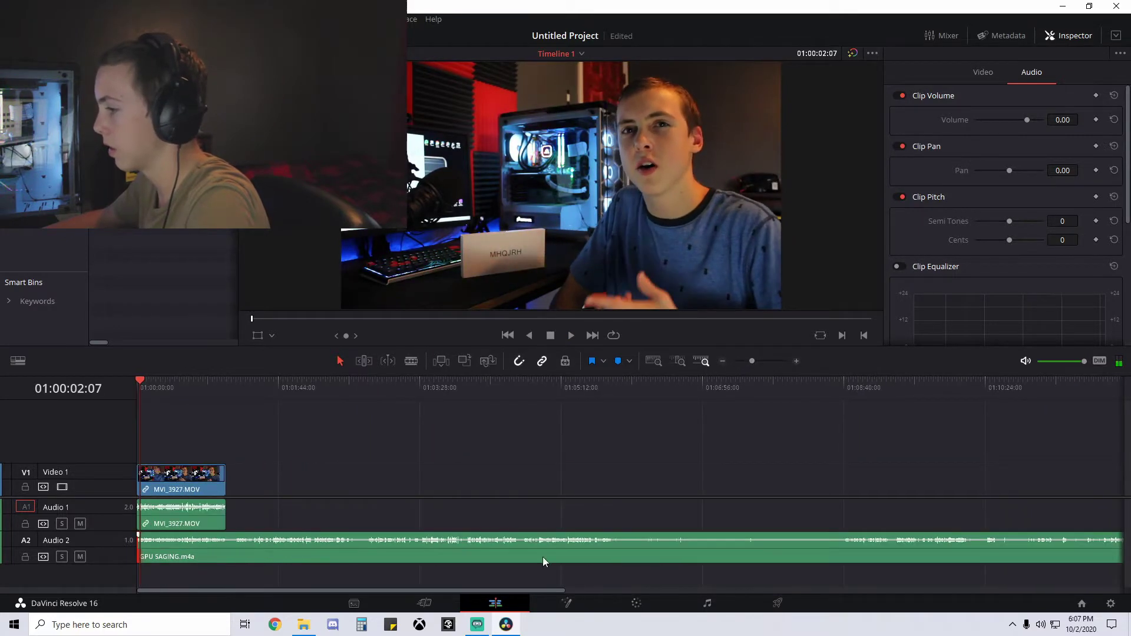
pyautogui.press('Home')
pyautogui.moveTo(770, 359)
pyautogui.mouseDown()
pyautogui.moveTo(787, 361)
pyautogui.moveTo(773, 362)
pyautogui.mouseUp()
pyautogui.press('space')
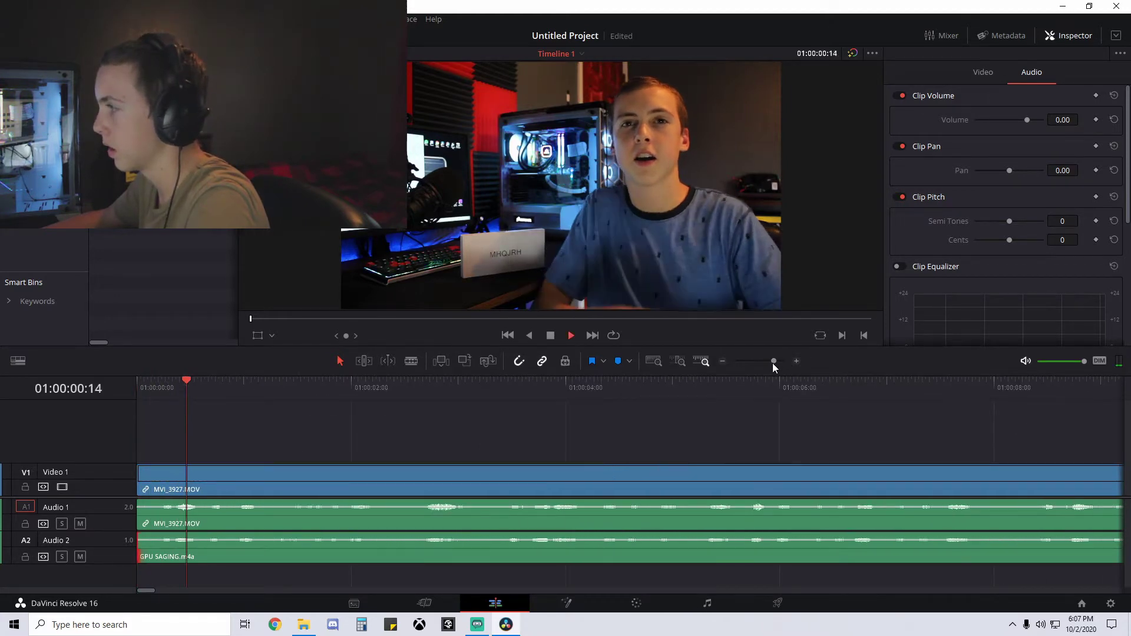
pyautogui.press('space')
# - Unlink the MVI_3927 video from its camera audio and delete that audio from Audio 1
pyautogui.click(222, 521)
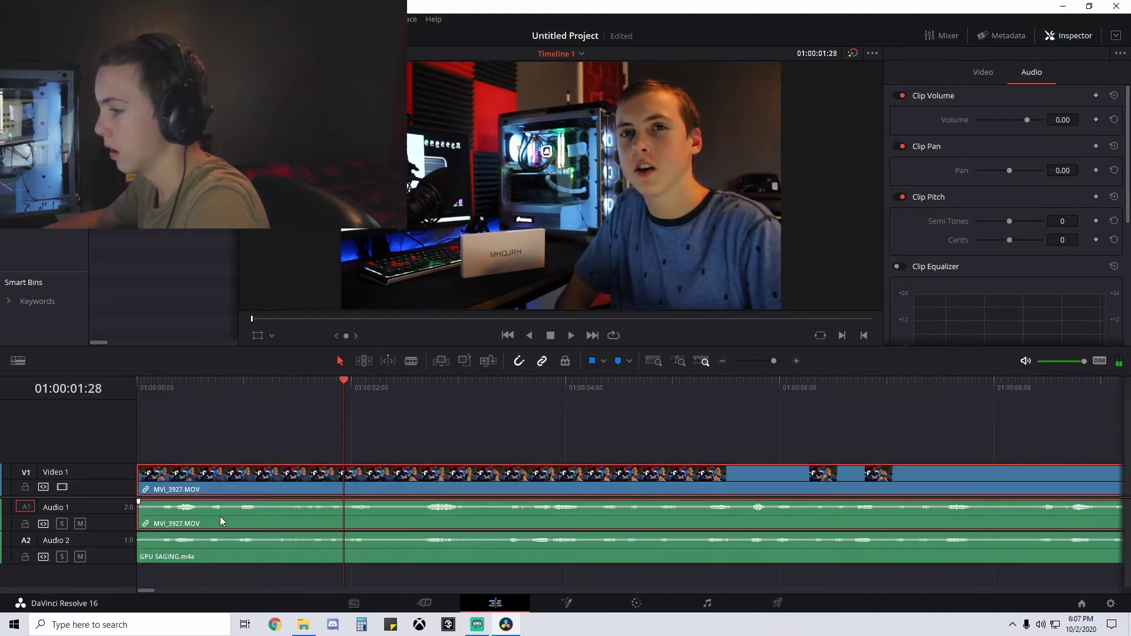
pyautogui.rightClick(222, 521)
pyautogui.click(245, 507)
pyautogui.click(263, 526)
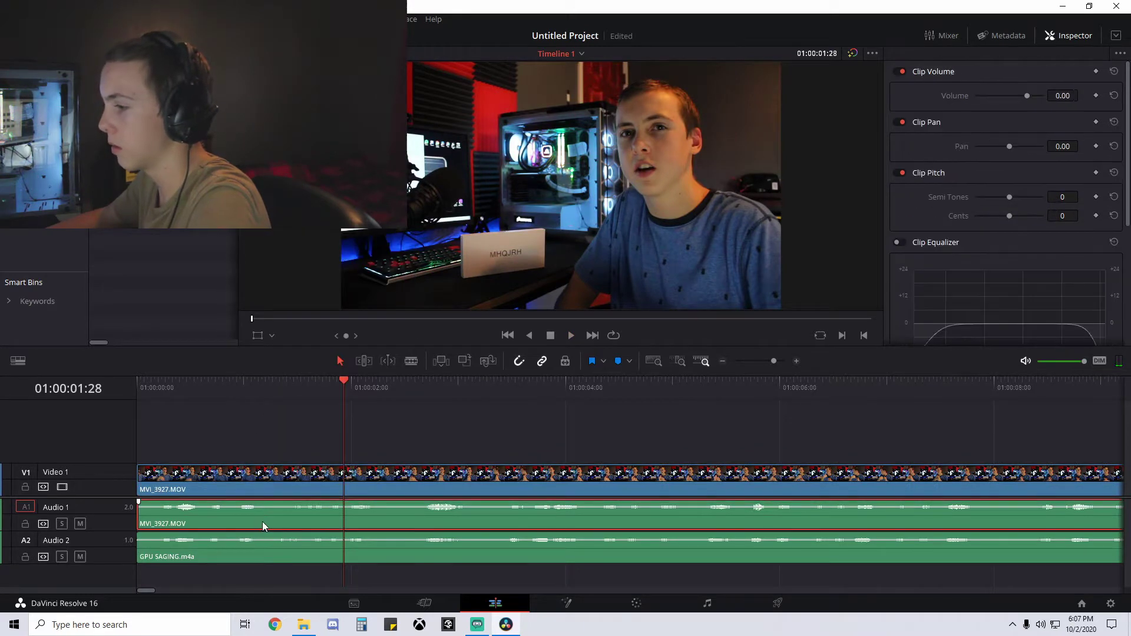
pyautogui.press('Delete')
# - Move the GPU SAGING clip from Audio 2 up to Audio 1, directly beneath the video
pyautogui.click(280, 549)
pyautogui.moveTo(774, 361)
pyautogui.mouseDown()
pyautogui.moveTo(743, 363)
pyautogui.moveTo(777, 363)
pyautogui.mouseUp()
pyautogui.moveTo(470, 541); pyautogui.dragTo(470, 525)
pyautogui.click(152, 384)
# - Link the MVI_3927 video with the GPU SAGING audio and play the beginning to check the sound
pyautogui.rightClick(177, 479)
pyautogui.click(150, 453)
pyautogui.moveTo(266, 437); pyautogui.dragTo(277, 547)
pyautogui.rightClick(305, 487)
pyautogui.click(330, 480)
pyautogui.moveTo(244, 476)
pyautogui.mouseDown()
pyautogui.moveTo(319, 479)
pyautogui.moveTo(258, 470)
pyautogui.mouseUp()
pyautogui.press('space')
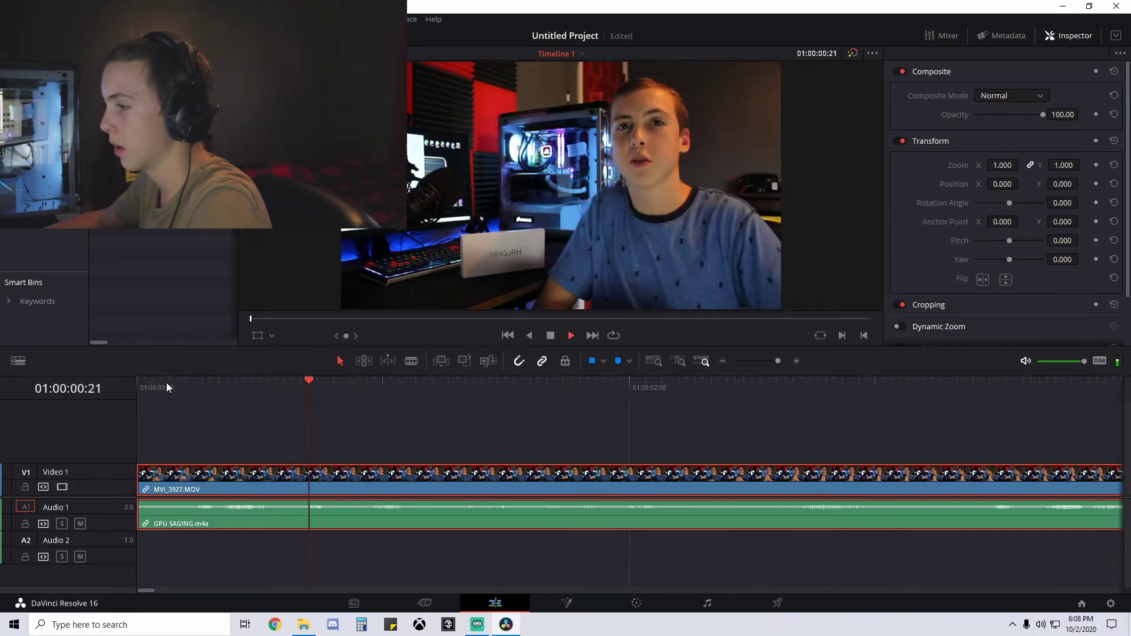
pyautogui.press('space')
pyautogui.press('space')
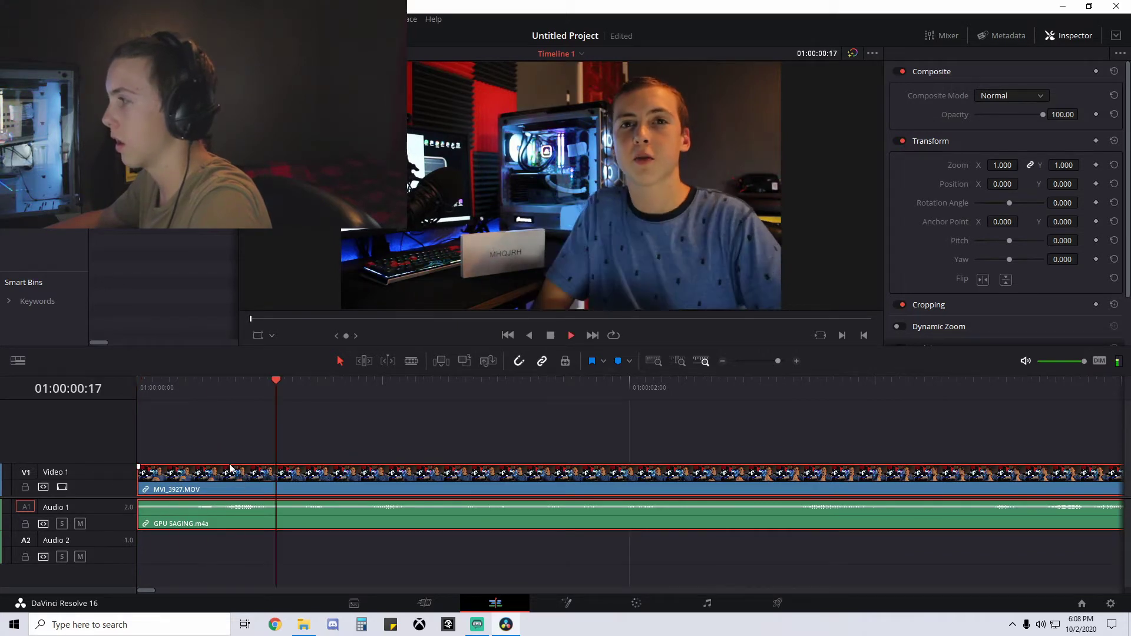
# - In the linked clip's attributes, set the audio format to Stereo with Embedded Channel 1 feeding both left and right
pyautogui.click(256, 398)
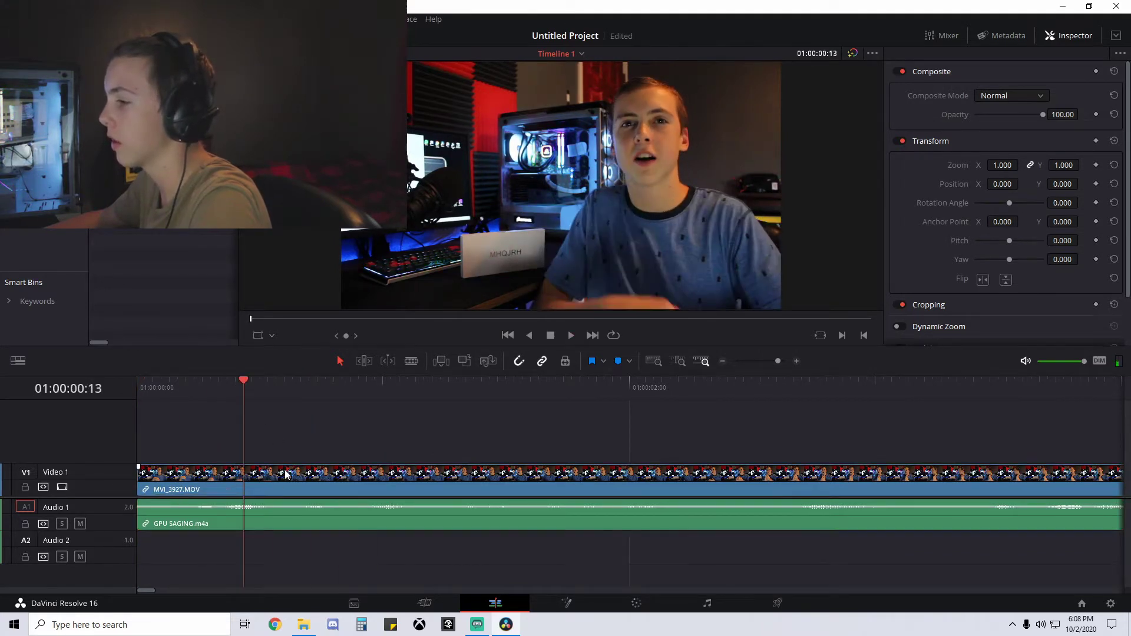
pyautogui.rightClick(285, 471)
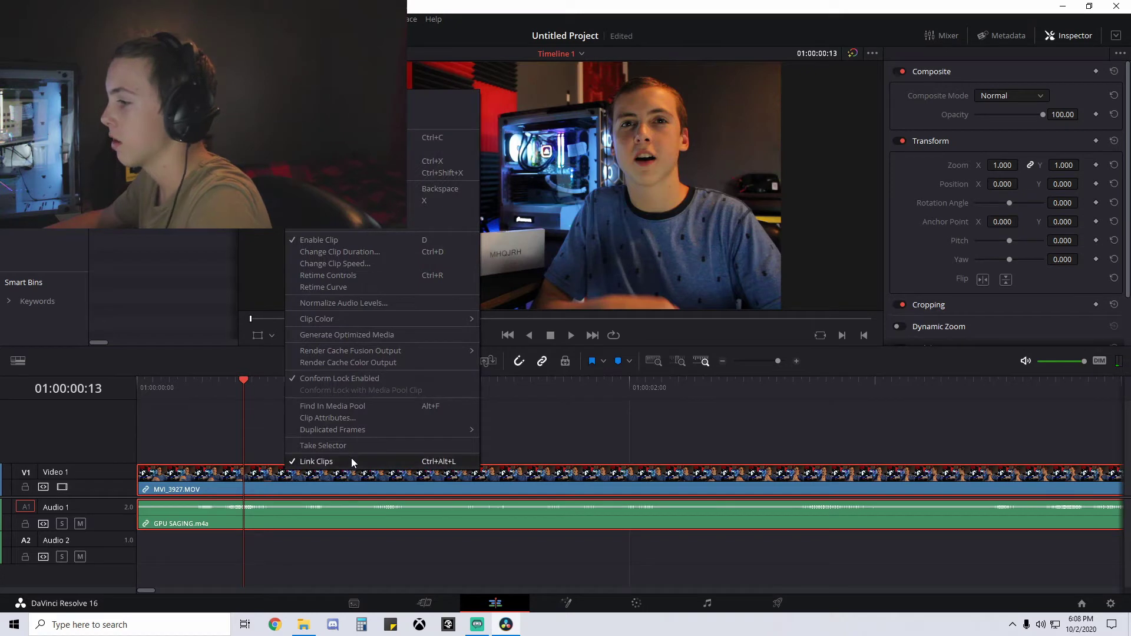
pyautogui.click(342, 419)
pyautogui.click(584, 106)
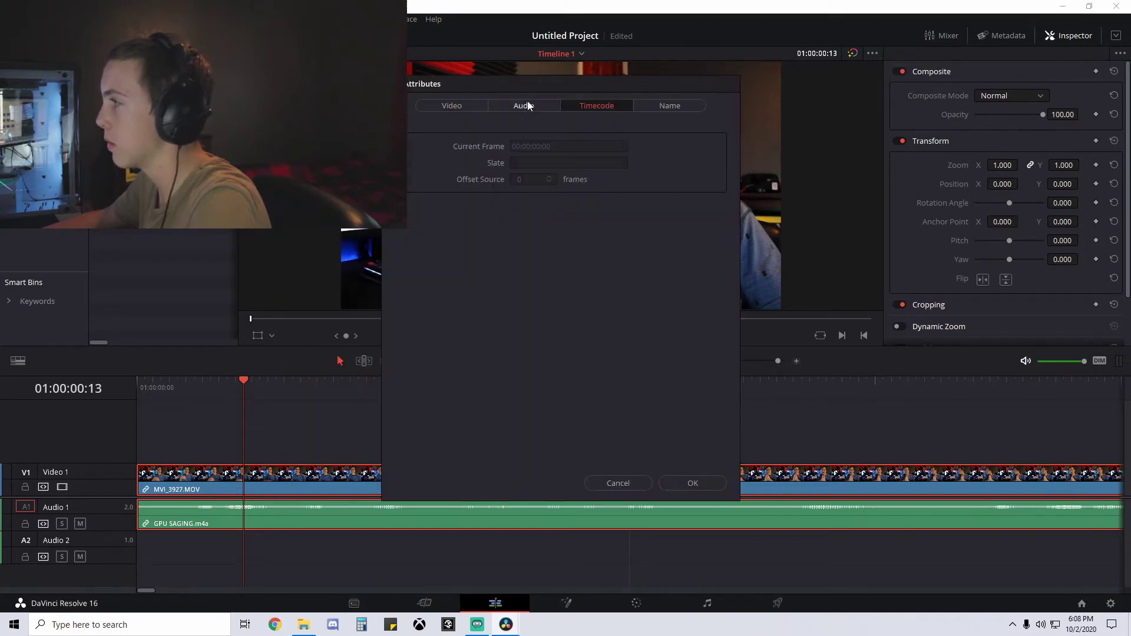
pyautogui.click(540, 107)
pyautogui.click(437, 222)
pyautogui.click(433, 256)
pyautogui.click(525, 236)
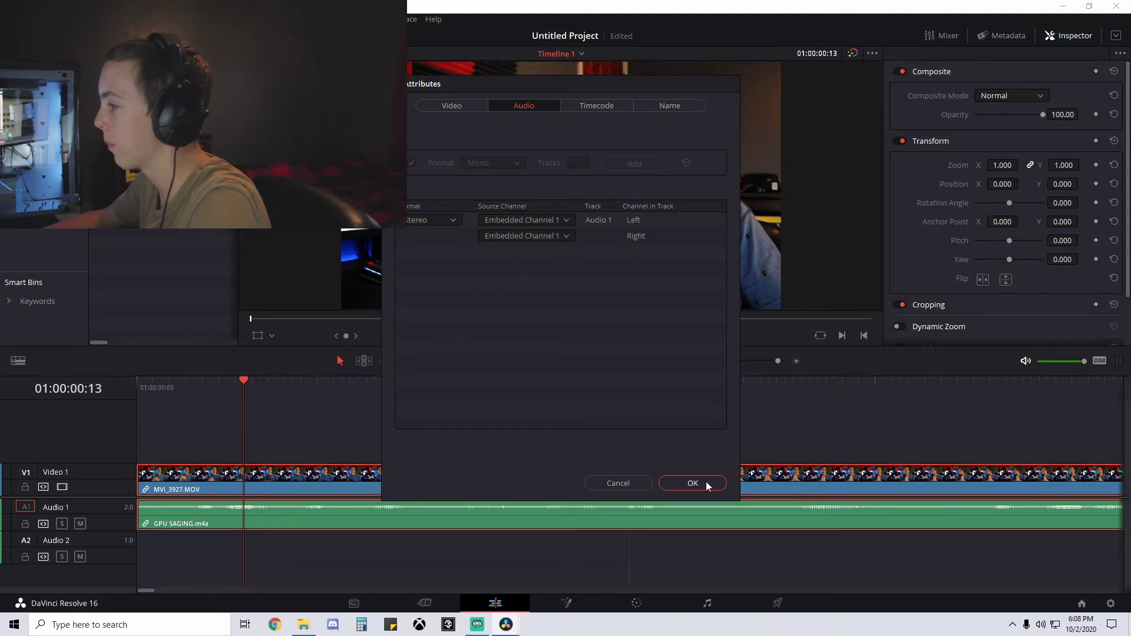
pyautogui.click(693, 483)
# - Play the clip from the start and review the talk up to about 34 seconds
pyautogui.click(145, 391)
pyautogui.press('space')
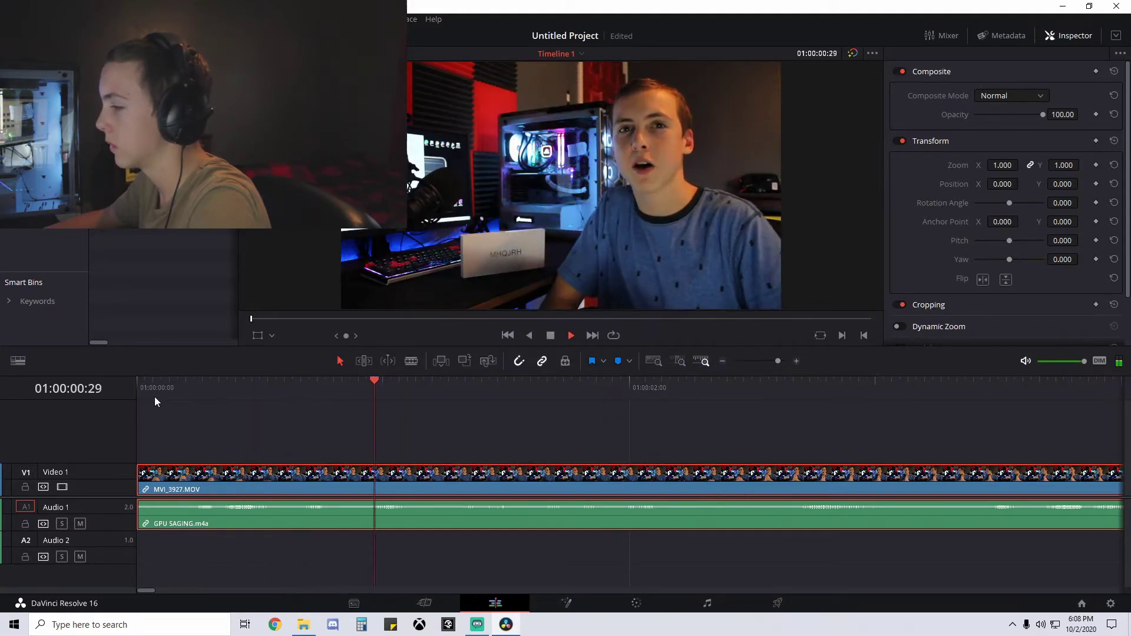
pyautogui.click(155, 388)
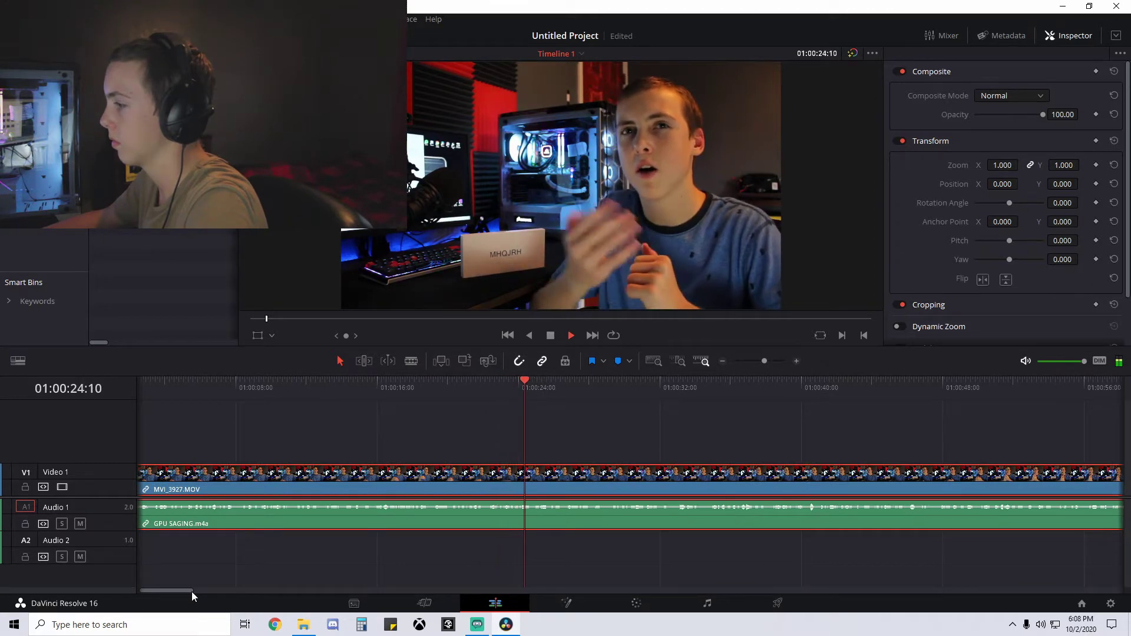
pyautogui.press('space')
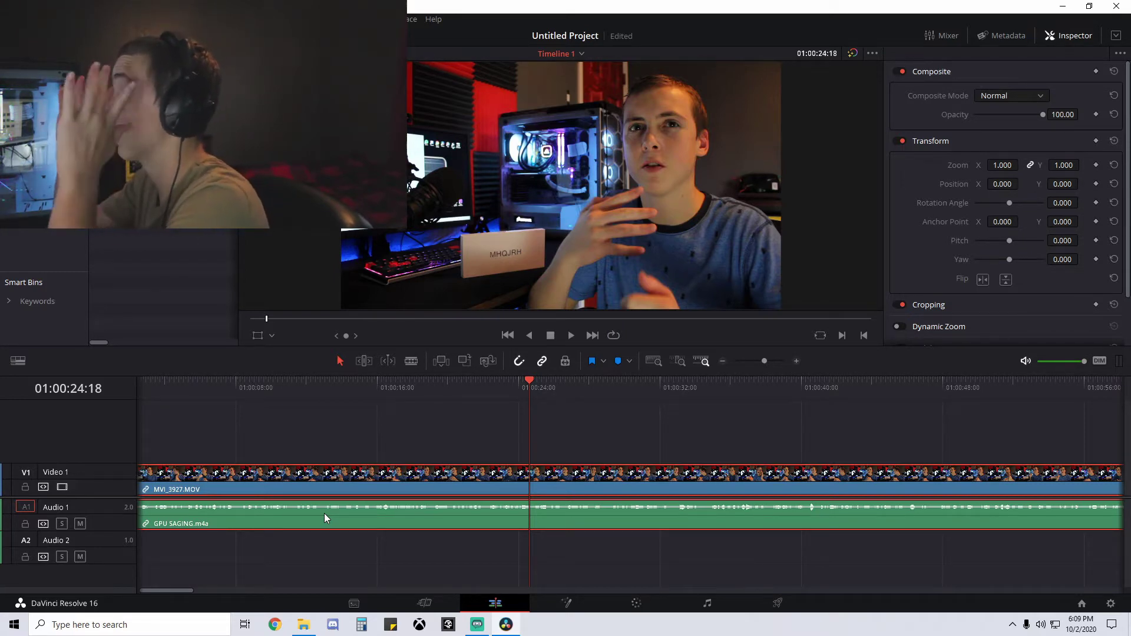
pyautogui.press('space')
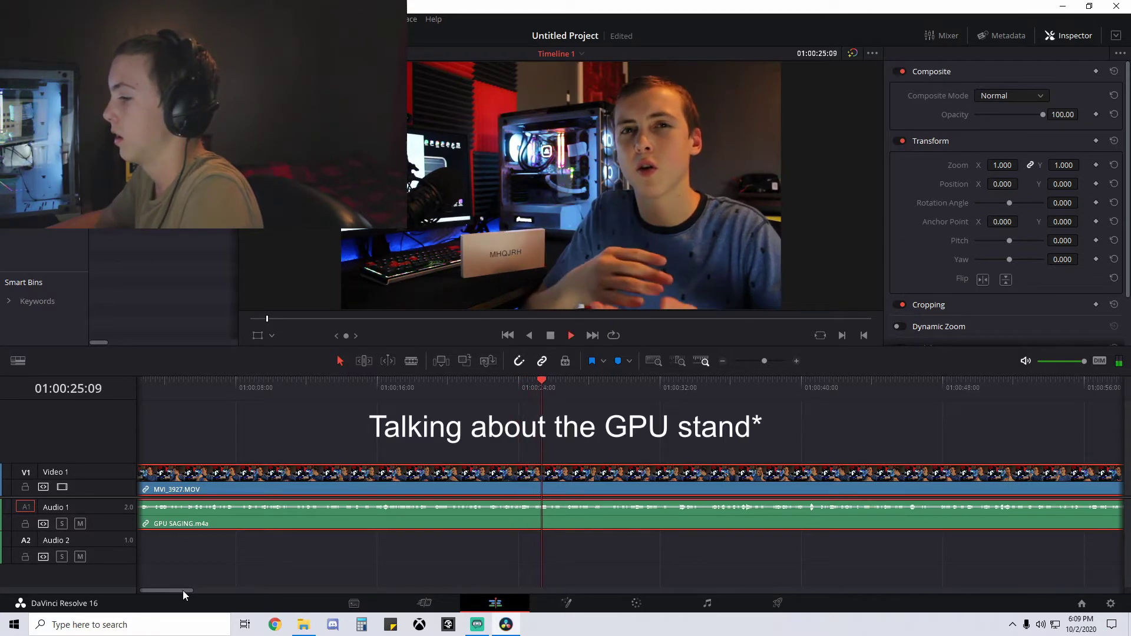
pyautogui.moveTo(182, 591); pyautogui.dragTo(185, 591)
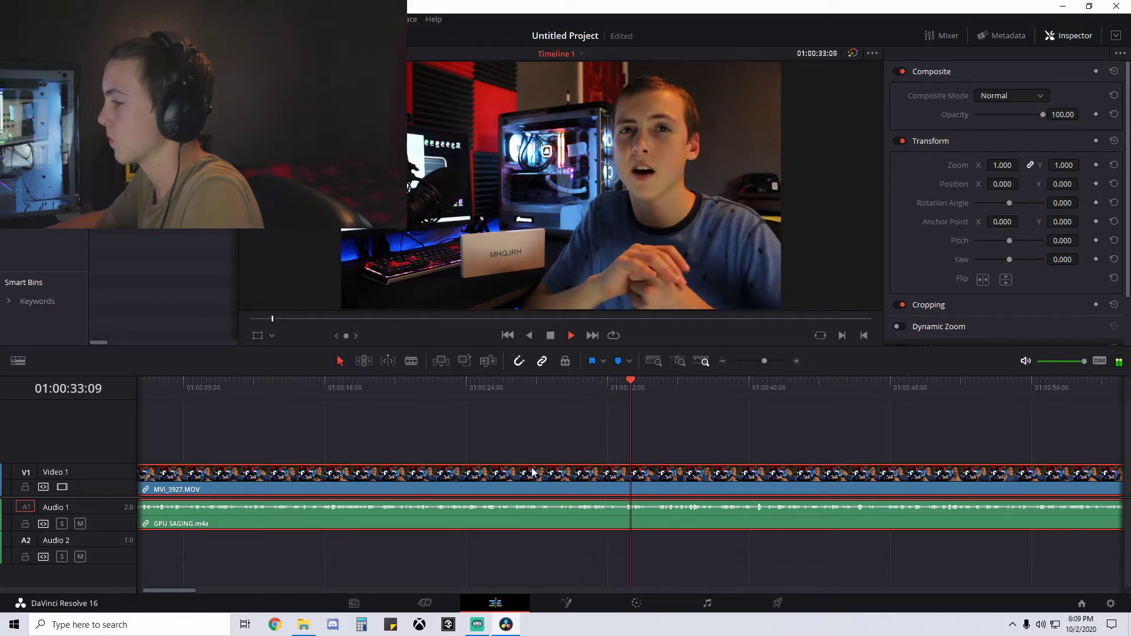
pyautogui.press('space')
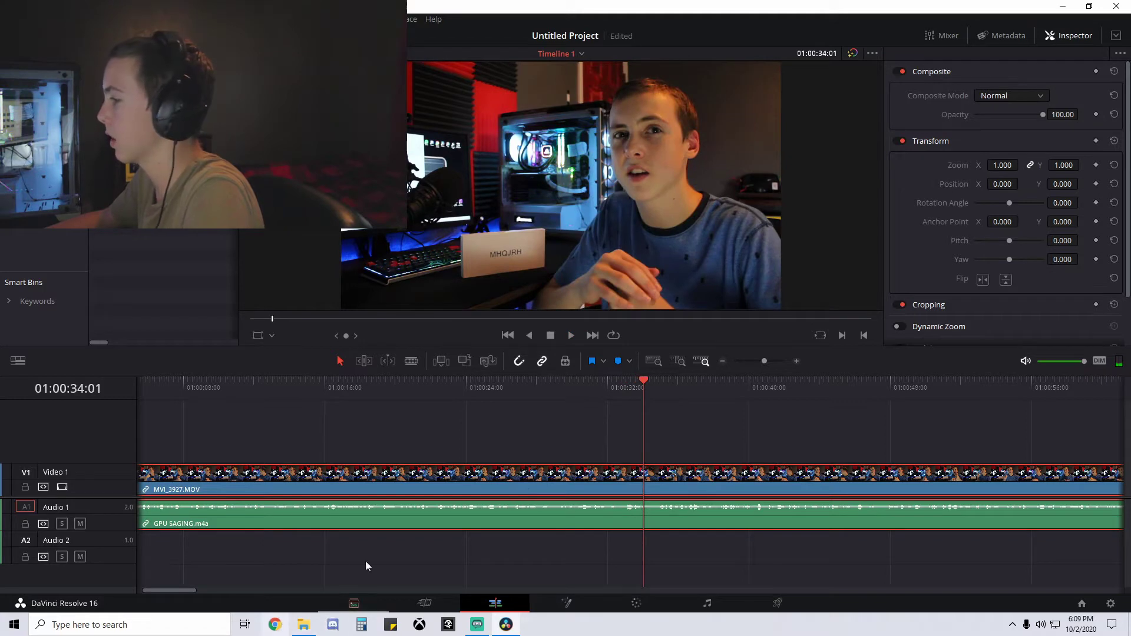
# - Switch to Chrome and open amazon.com
pyautogui.click(274, 626)
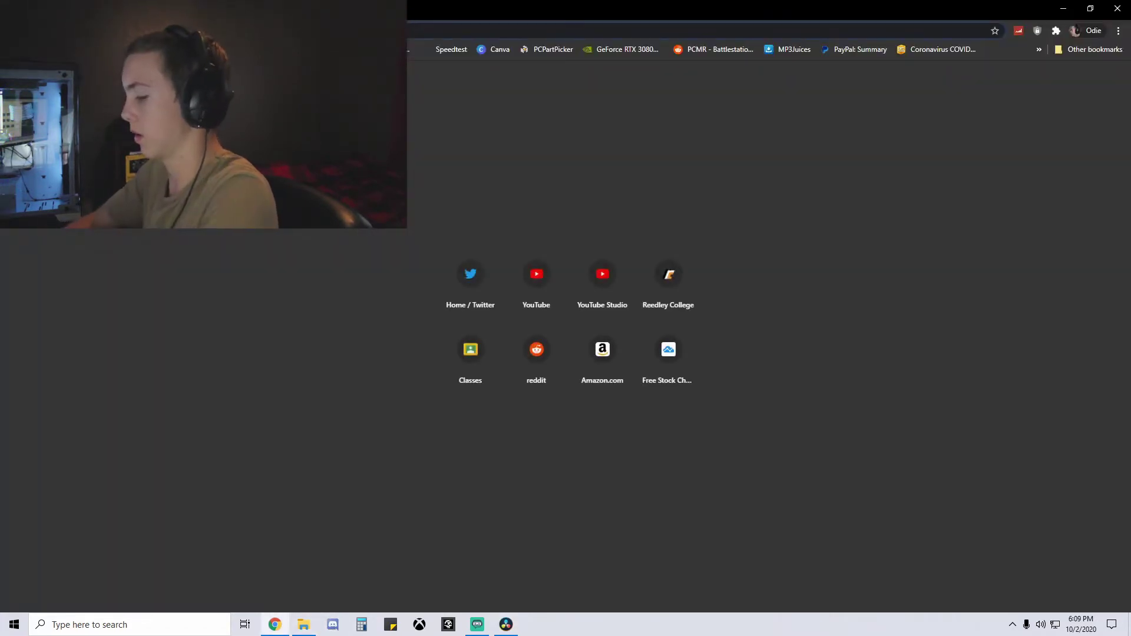
pyautogui.write('yoamazon')
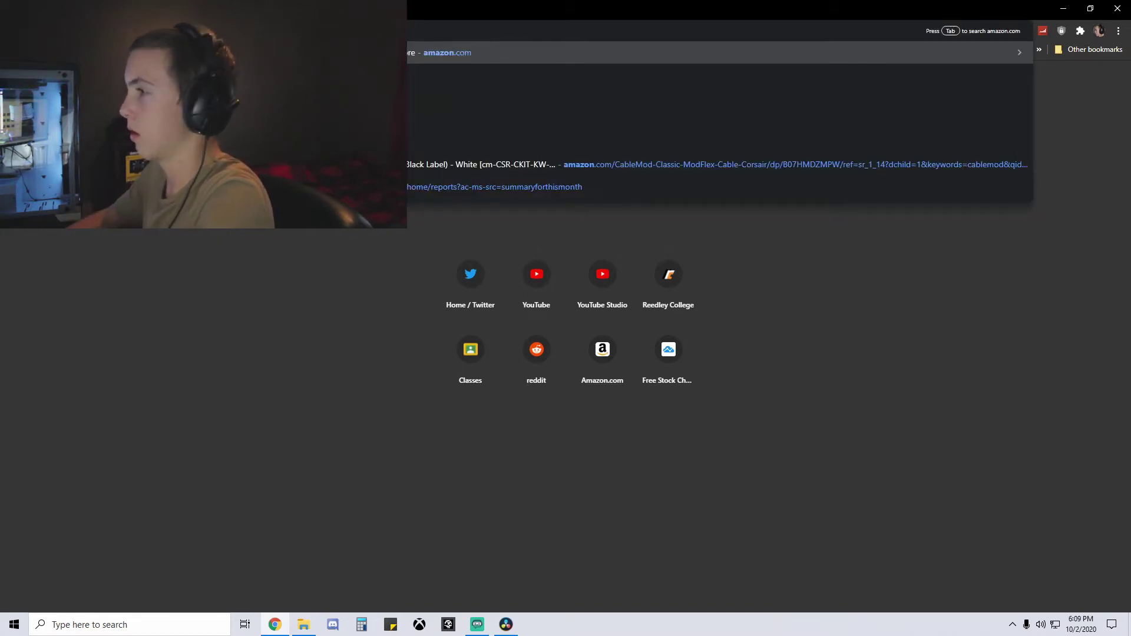
pyautogui.press('Return')
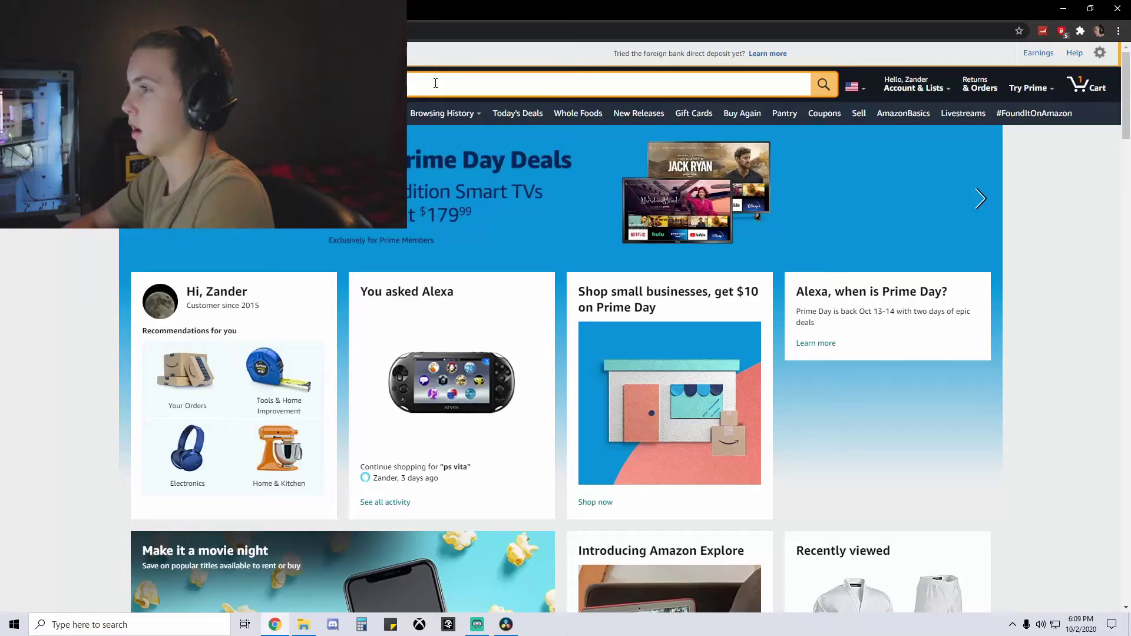
# - Search Amazon for "gpu support" and scroll through the product results
pyautogui.write('gpu support')
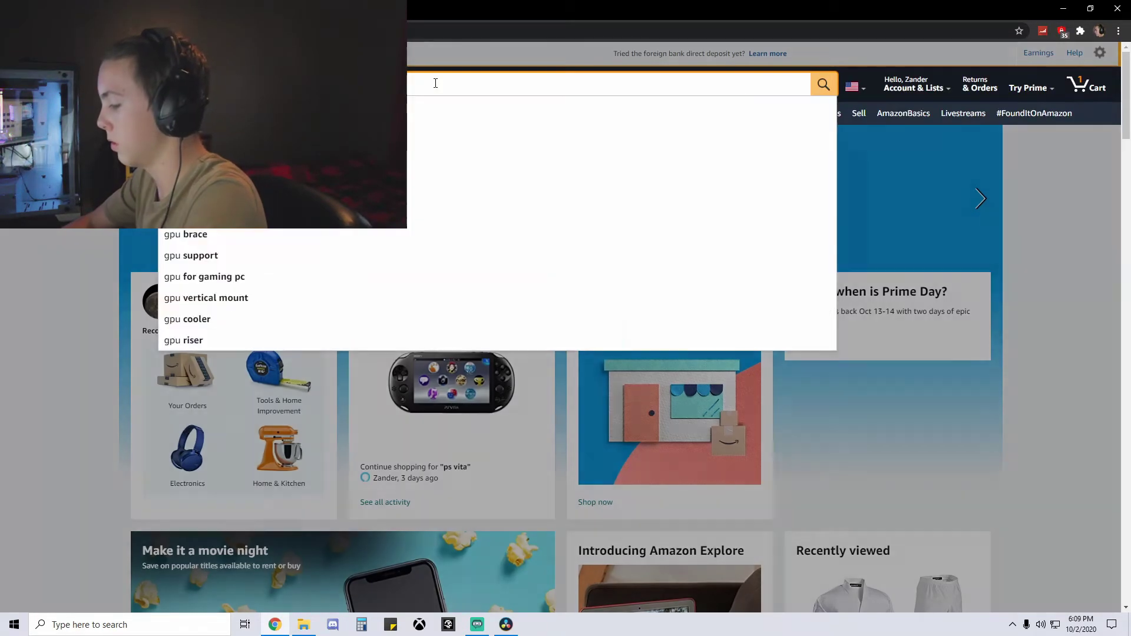
pyautogui.click(438, 127)
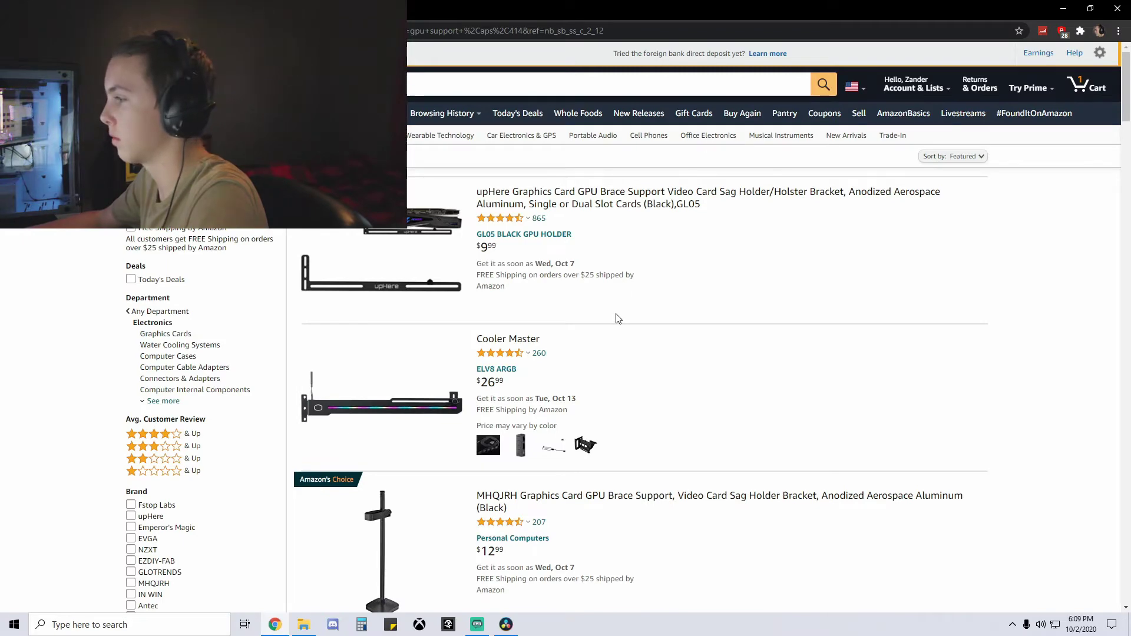
pyautogui.scroll(-8, 618, 318)
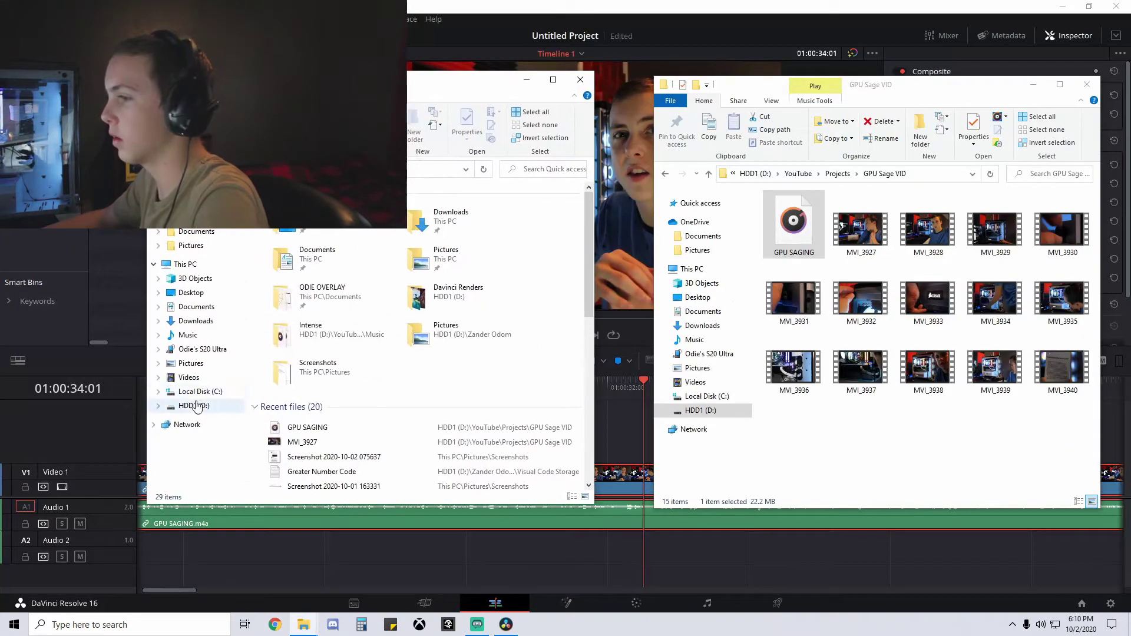
# - Browse HDD1 (D:) in File Explorer, including its YouTube and Projects folders, for the Amazon screen recording
pyautogui.click(200, 392)
pyautogui.click(198, 406)
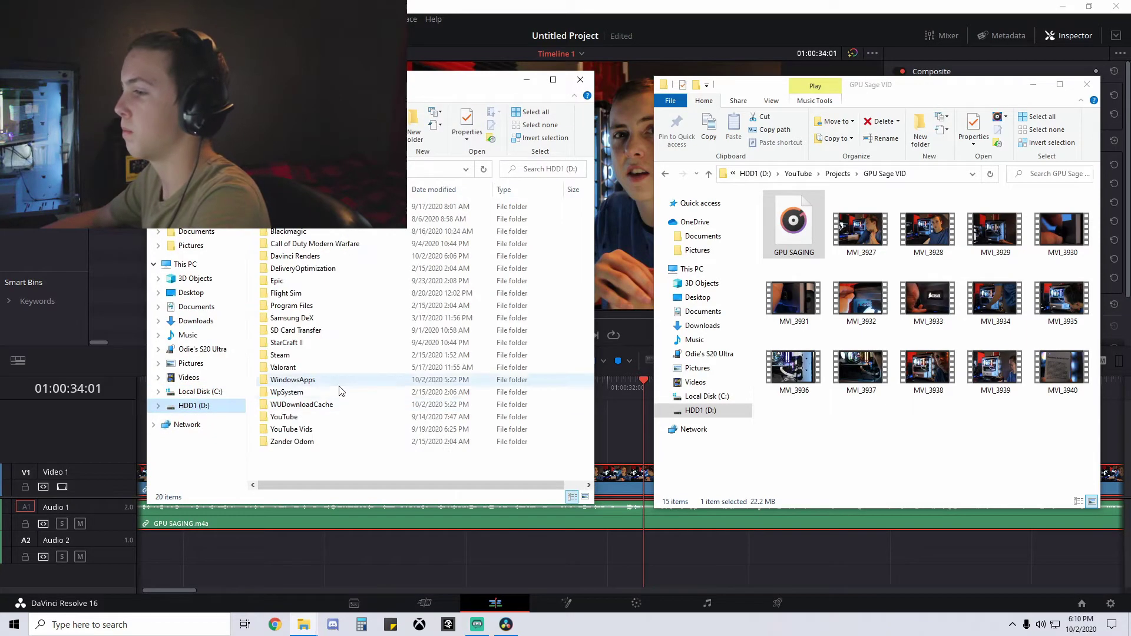
pyautogui.doubleClick(303, 417)
pyautogui.doubleClick(280, 237)
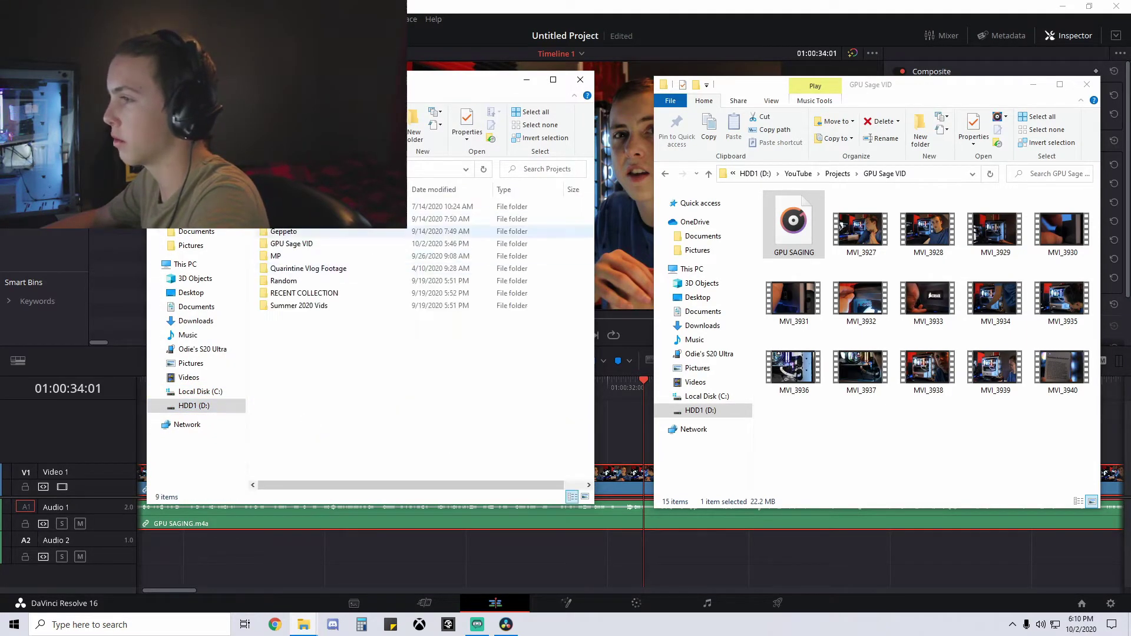
pyautogui.click(158, 170)
pyautogui.click(375, 230)
pyautogui.doubleClick(373, 233)
pyautogui.click(158, 169)
pyautogui.doubleClick(280, 237)
pyautogui.click(158, 169)
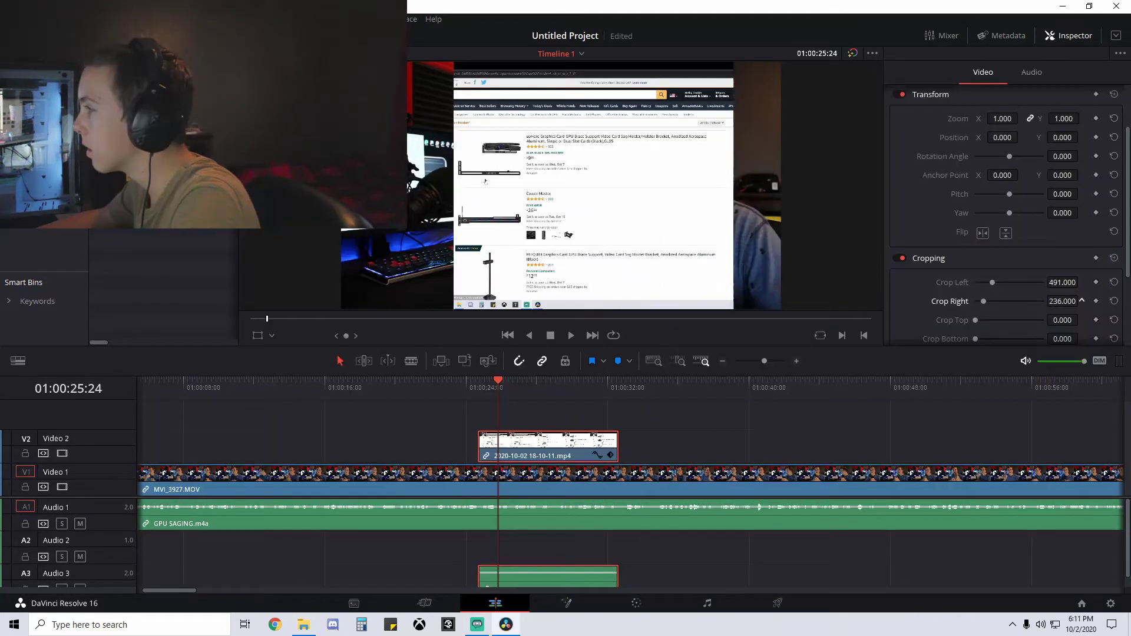
# - Crop the Amazon recording to right 830, top 305 and bottom 33, with zoom 1.420 and position X -305, Y 179
pyautogui.moveTo(996, 301)
pyautogui.mouseDown()
pyautogui.moveTo(982, 320)
pyautogui.moveTo(994, 320)
pyautogui.mouseUp()
pyautogui.moveTo(976, 339); pyautogui.dragTo(978, 339)
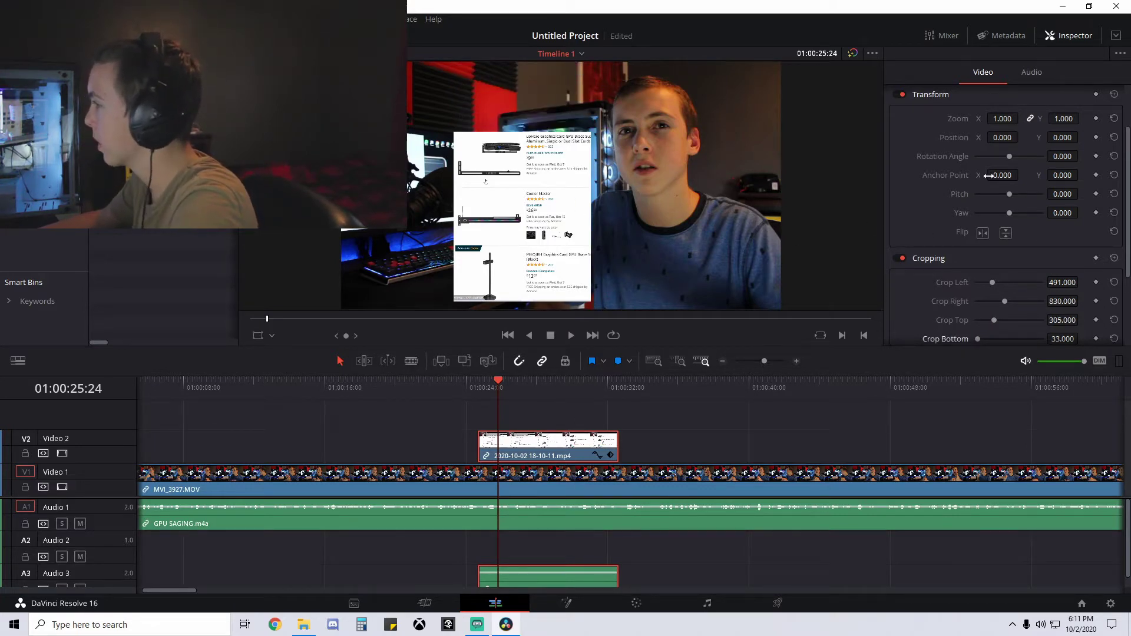
pyautogui.scroll(2, 1075, 191)
pyautogui.moveTo(1022, 208); pyautogui.dragTo(1022, 207)
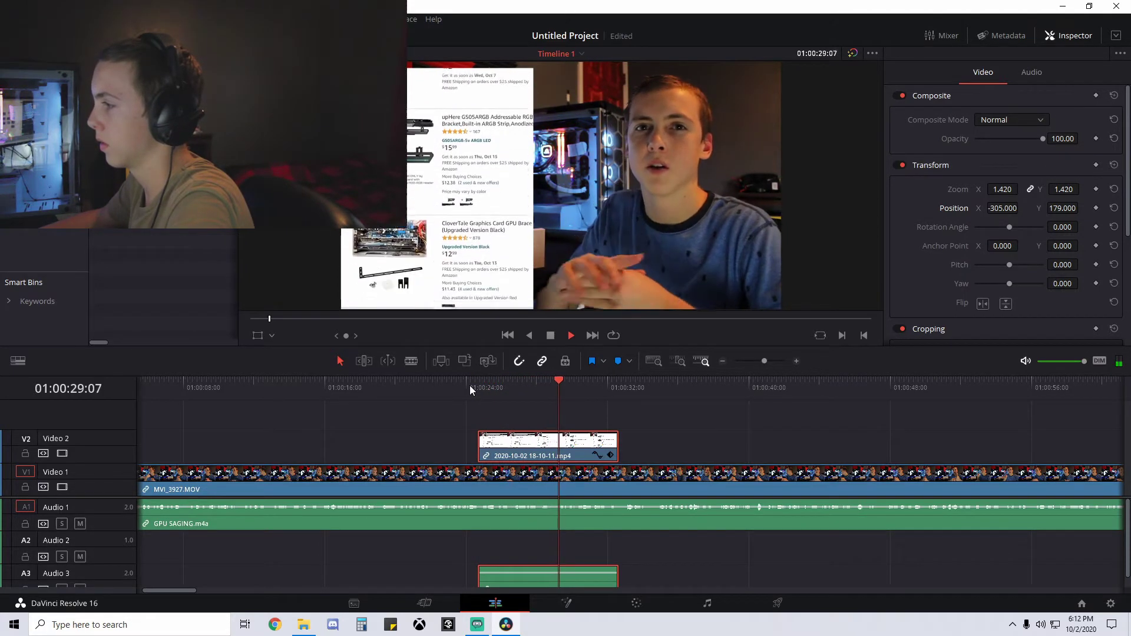
# - Trim the end of the Amazon recording on Video 2 to 01:00:30:24 and replay the section
pyautogui.press('space')
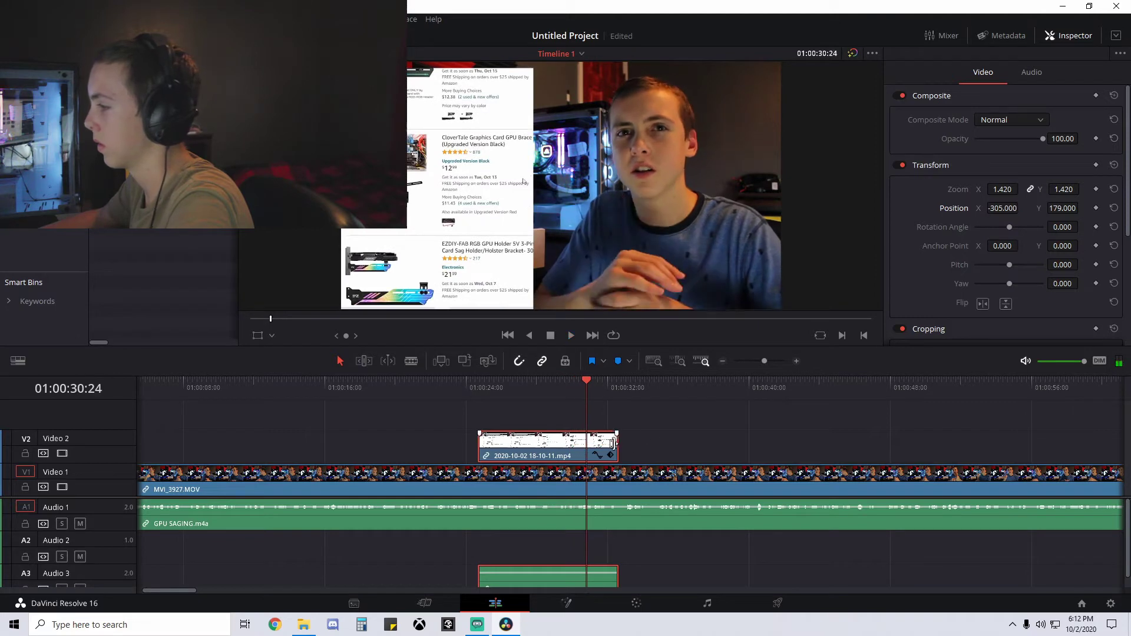
pyautogui.moveTo(616, 449); pyautogui.dragTo(585, 451)
pyautogui.press('space')
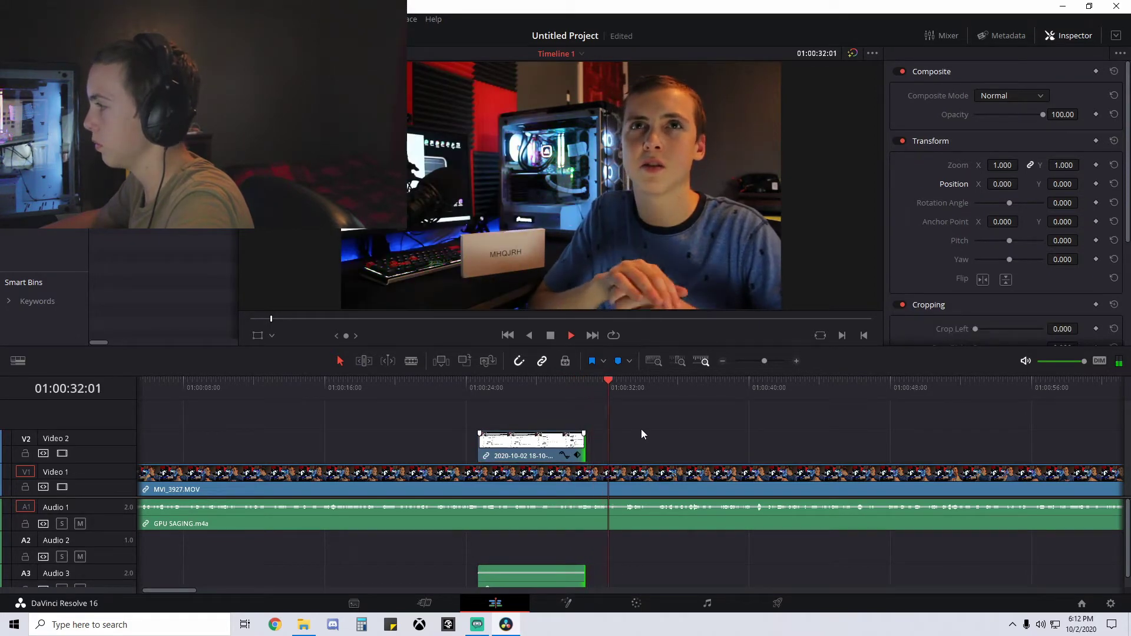
pyautogui.moveTo(590, 382); pyautogui.dragTo(503, 385)
pyautogui.press('space')
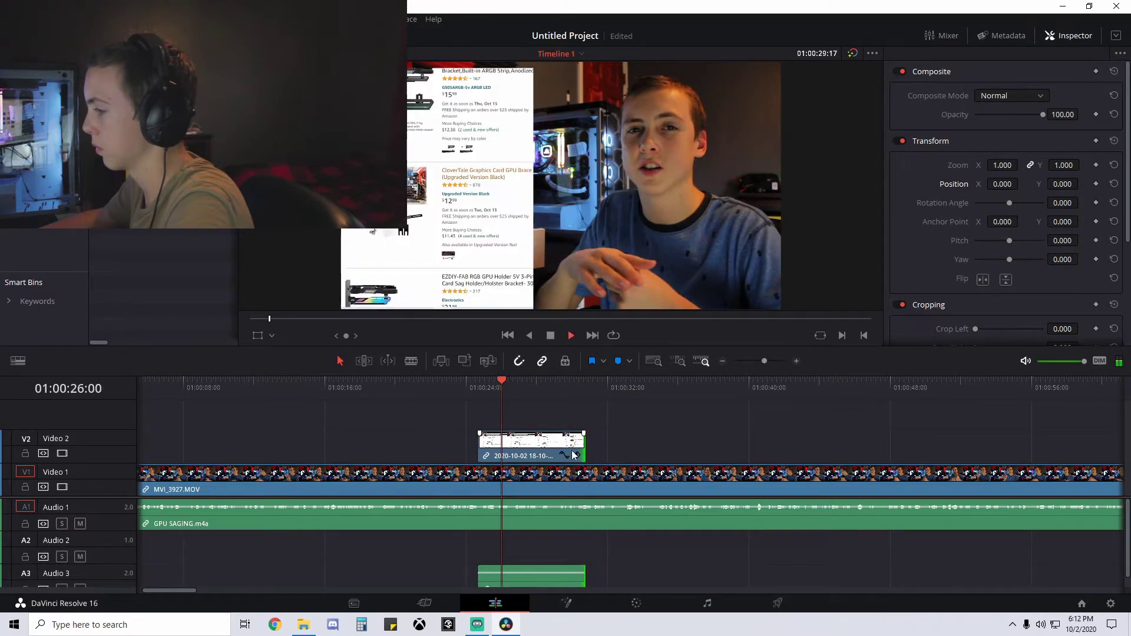
# - Split MVI_3927 and its audio at 01:00:29:02 and move the Amazon recording on Video 2 to end at that cut
pyautogui.press('space')
pyautogui.press('b')
pyautogui.click(564, 482)
pyautogui.press('a')
pyautogui.moveTo(556, 450)
pyautogui.mouseDown()
pyautogui.moveTo(525, 450)
pyautogui.moveTo(557, 449)
pyautogui.mouseUp()
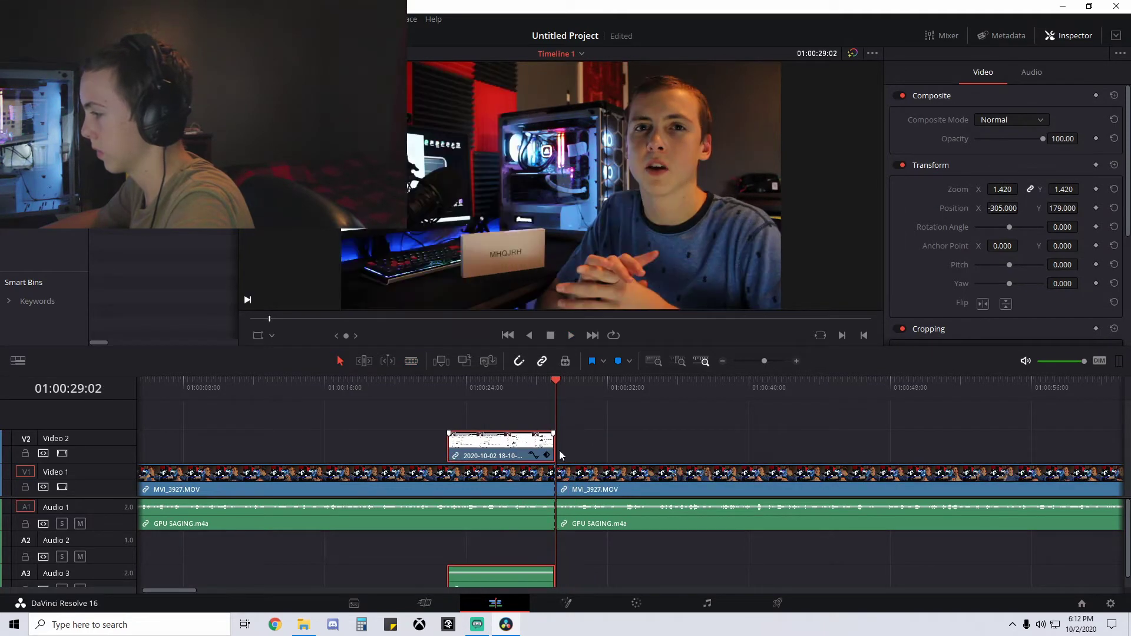
# - Trim the start of the Amazon recording to 01:00:24:05 and replay from just before it
pyautogui.click(454, 388)
pyautogui.press('space')
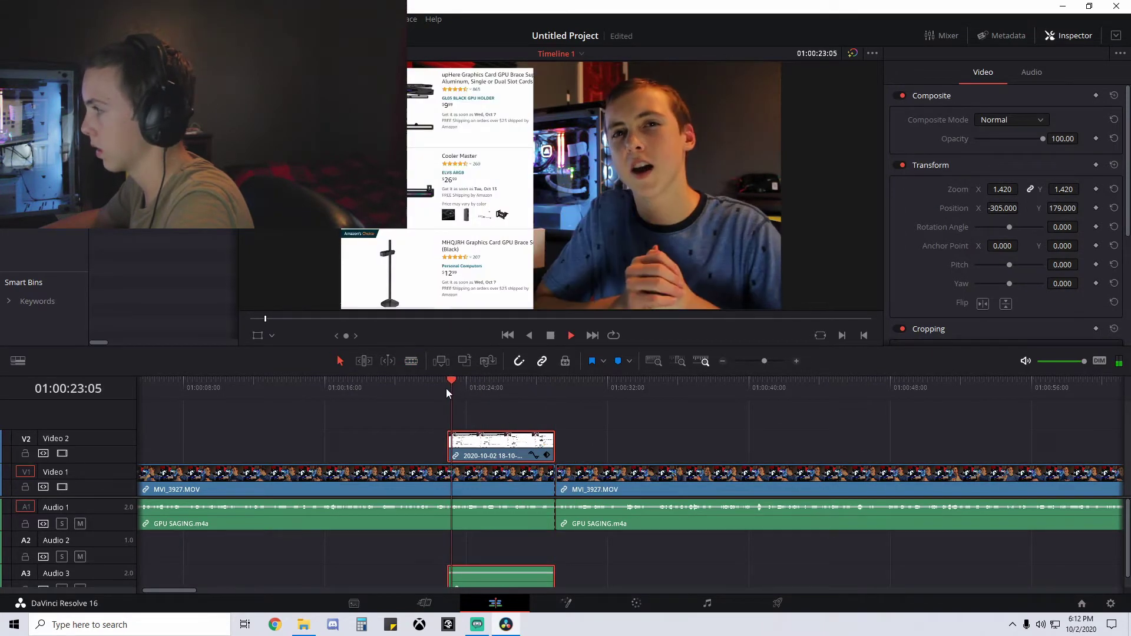
pyautogui.click(424, 383)
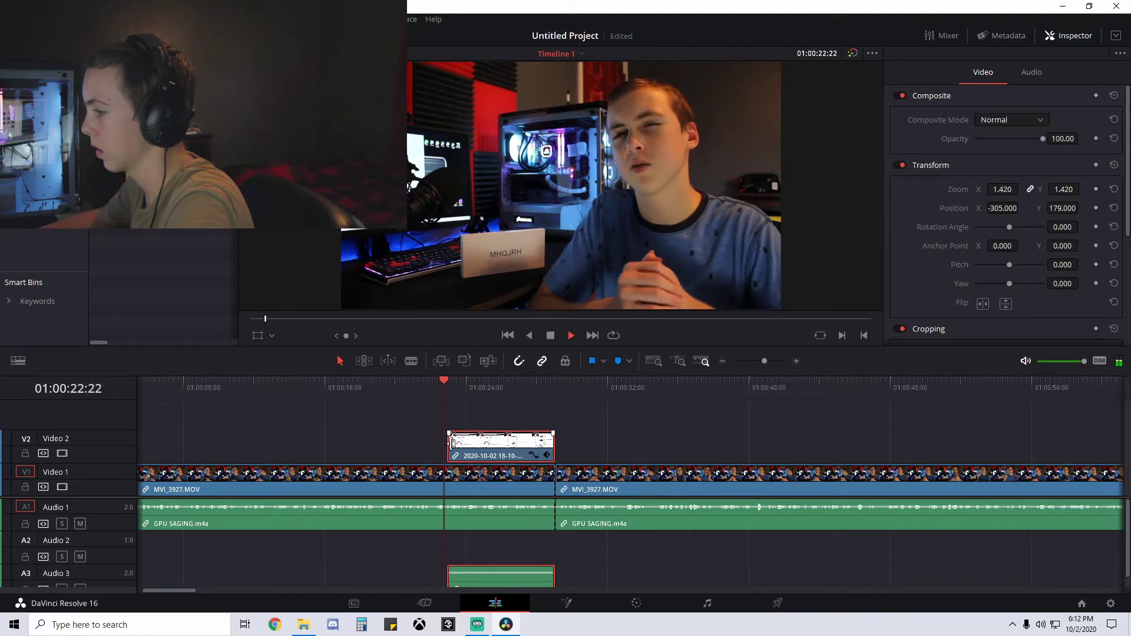
pyautogui.moveTo(452, 443); pyautogui.dragTo(469, 443)
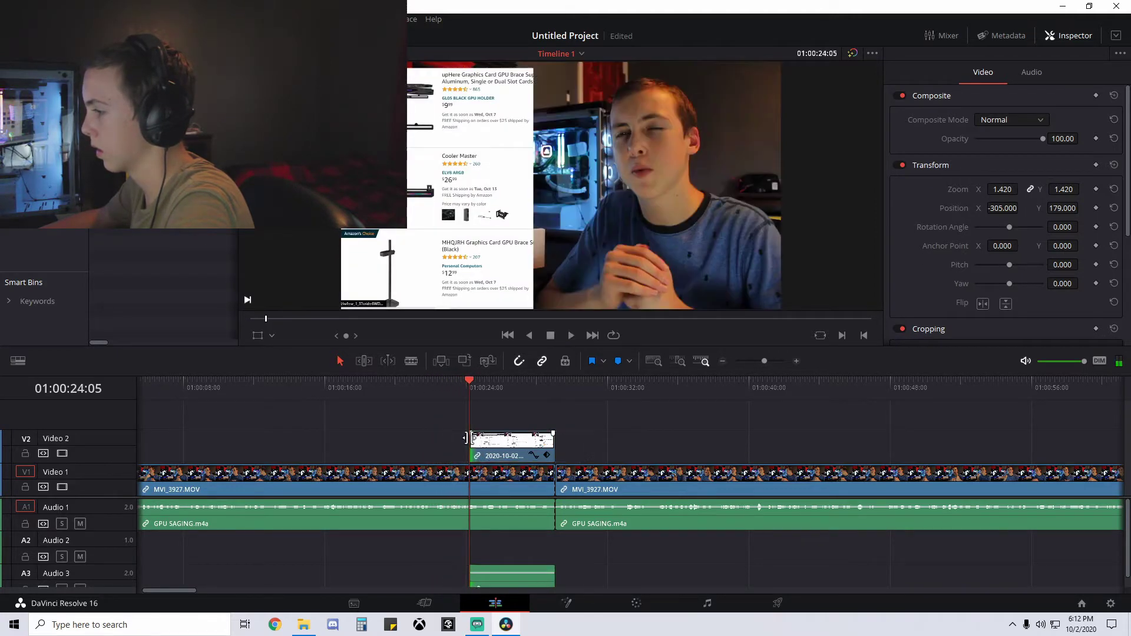
pyautogui.click(442, 389)
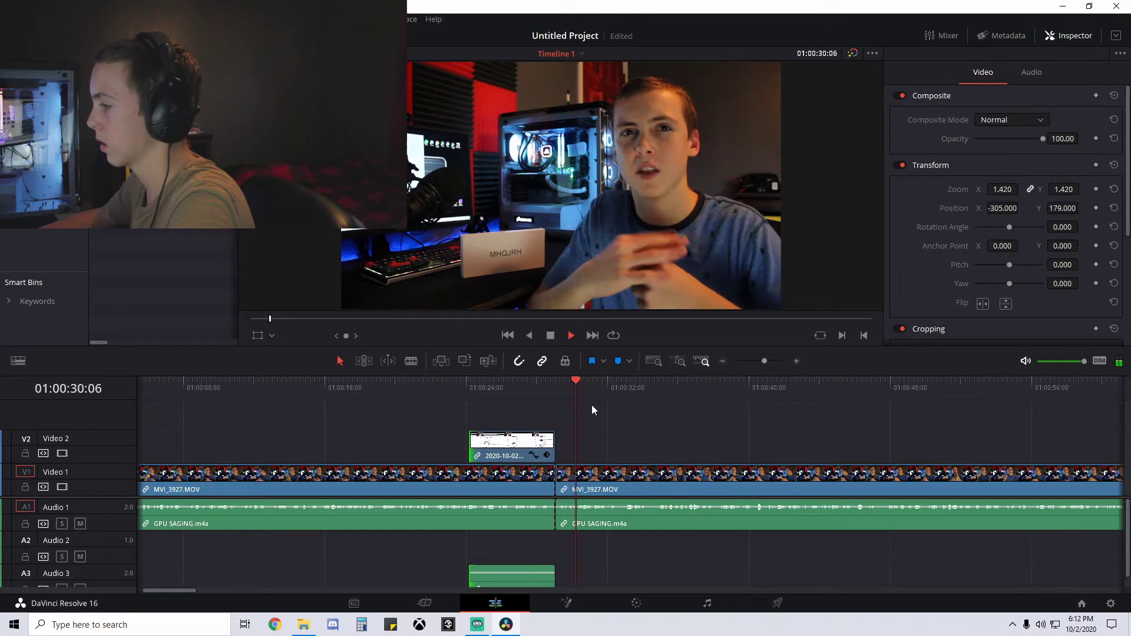
# - Split MVI_3927 and its audio at 01:00:34:25 and delete the section between the 01:00:29:02 cut and this one
pyautogui.click(620, 387)
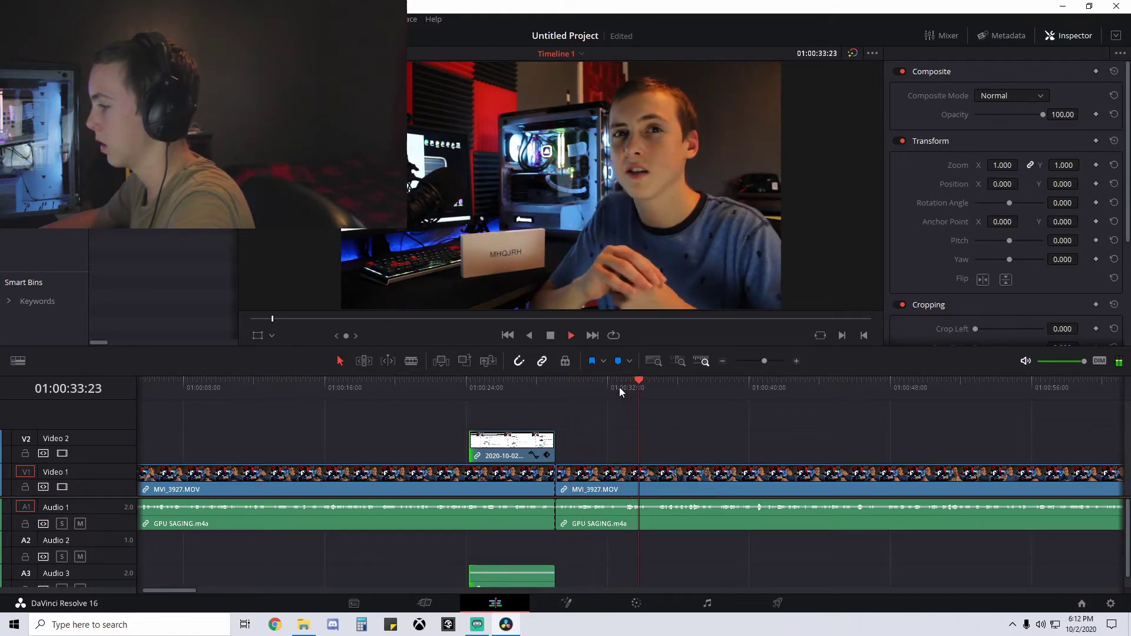
pyautogui.click(618, 388)
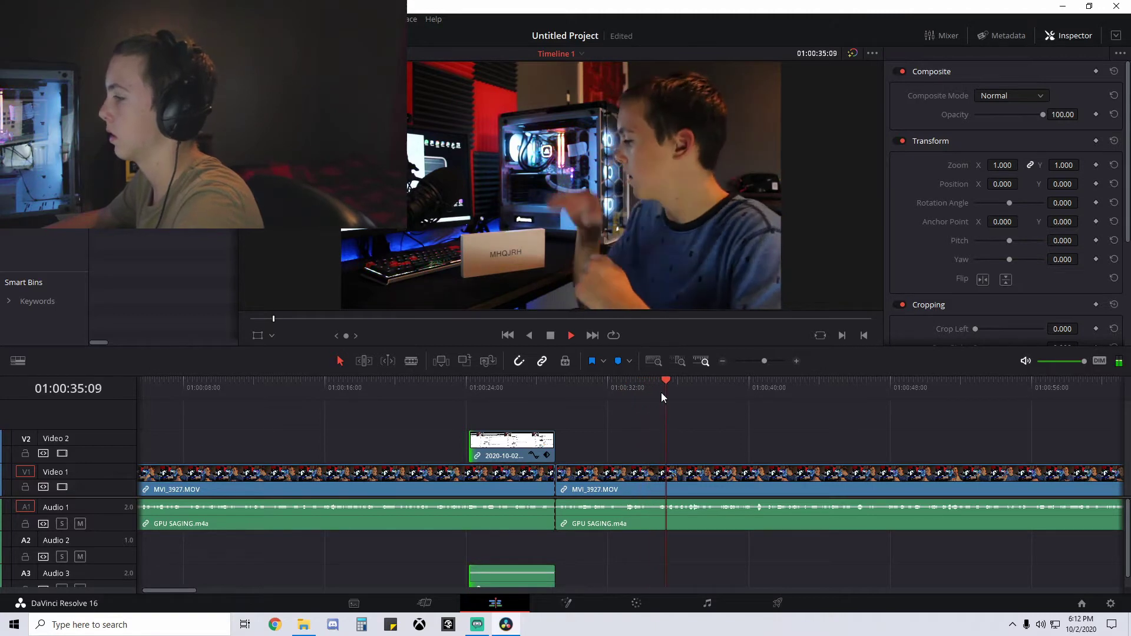
pyautogui.click(661, 394)
pyautogui.moveTo(660, 393); pyautogui.dragTo(657, 396)
pyautogui.press('b')
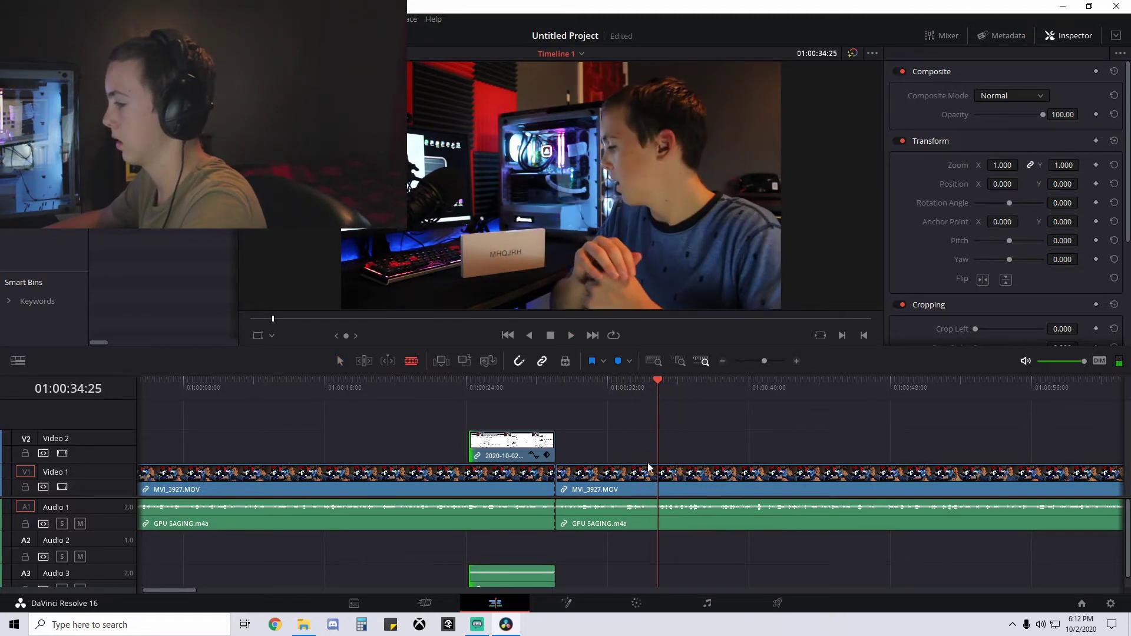
pyautogui.click(658, 475)
pyautogui.press('a')
pyautogui.click(631, 479)
pyautogui.press('BackSpace')
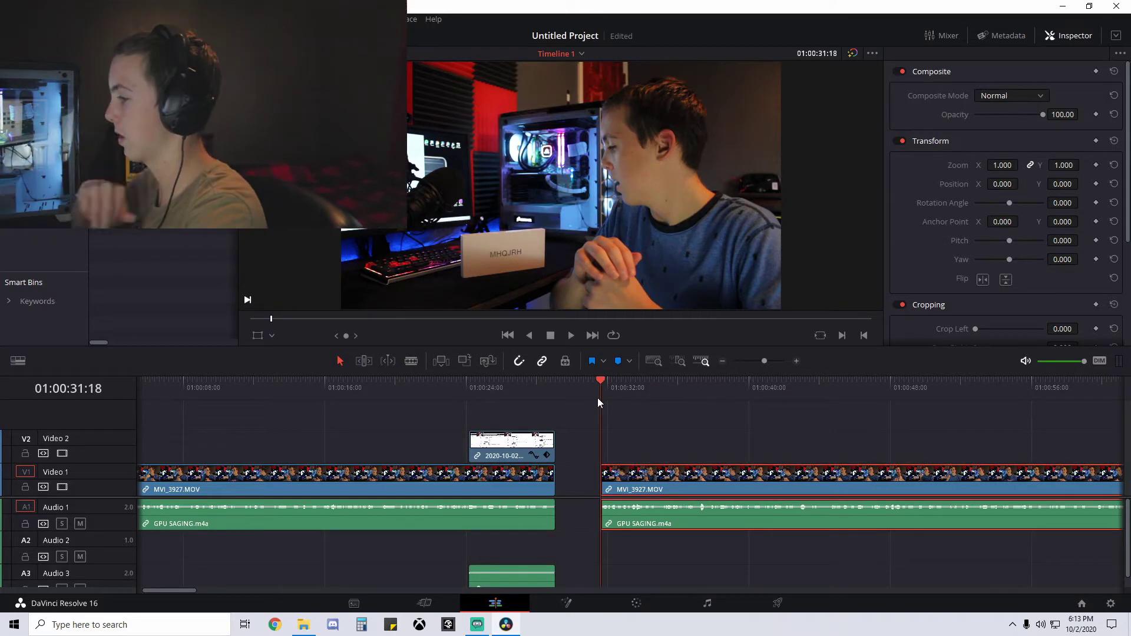
# - Move the remaining MVI_3927 clip and its audio back to 01:00:29:02 to close the gap, and play across the join
pyautogui.moveTo(598, 397); pyautogui.dragTo(564, 397)
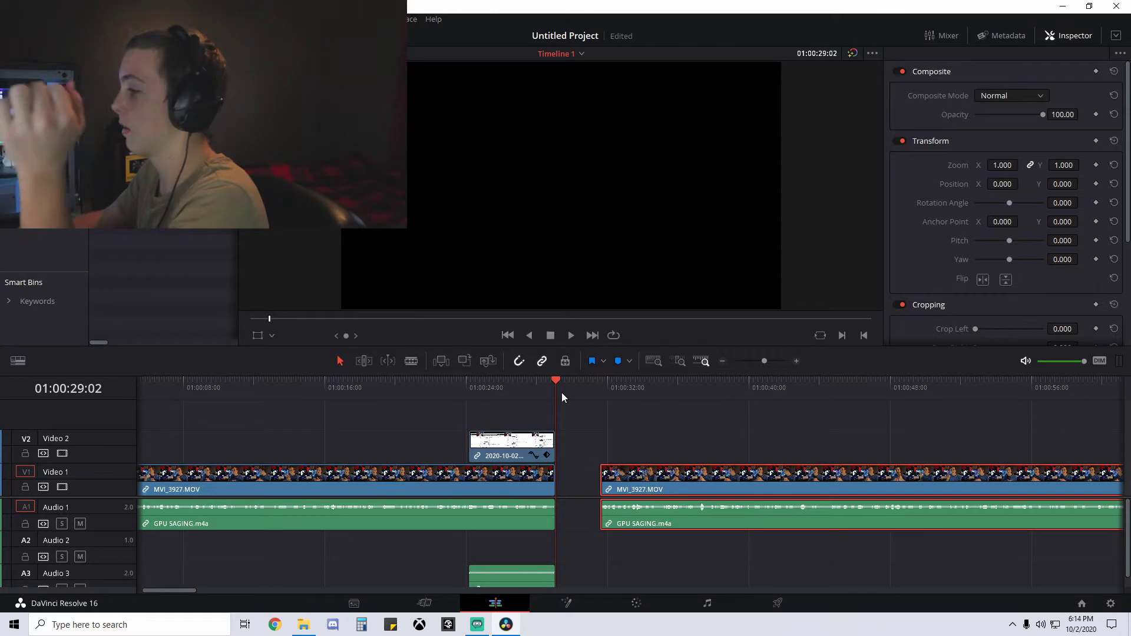
pyautogui.moveTo(561, 395); pyautogui.dragTo(575, 396)
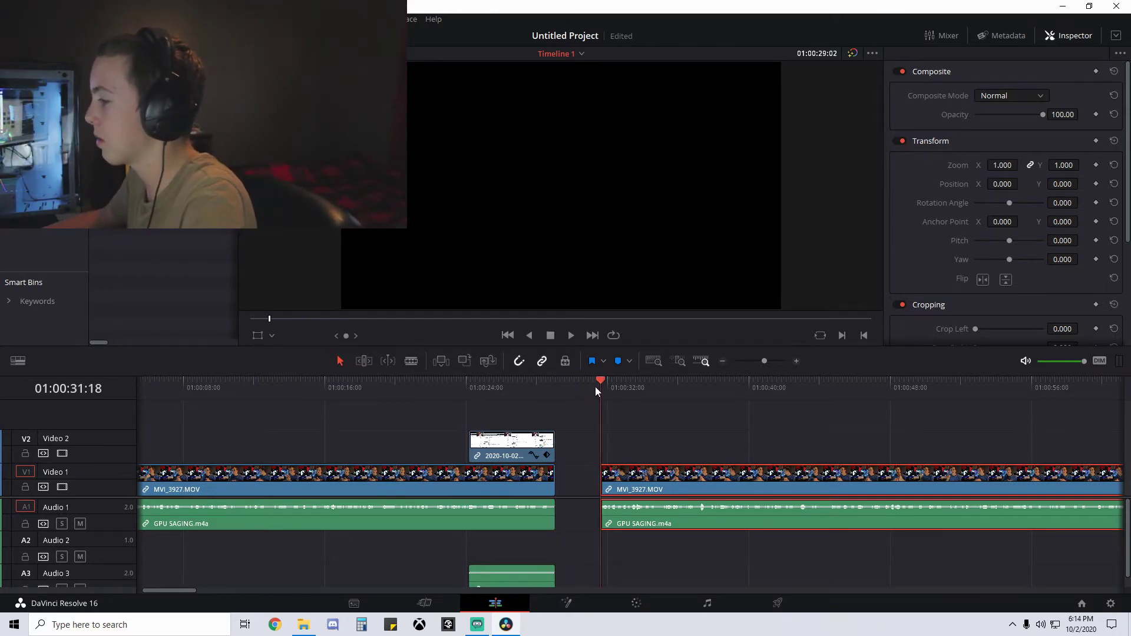
pyautogui.click(595, 386)
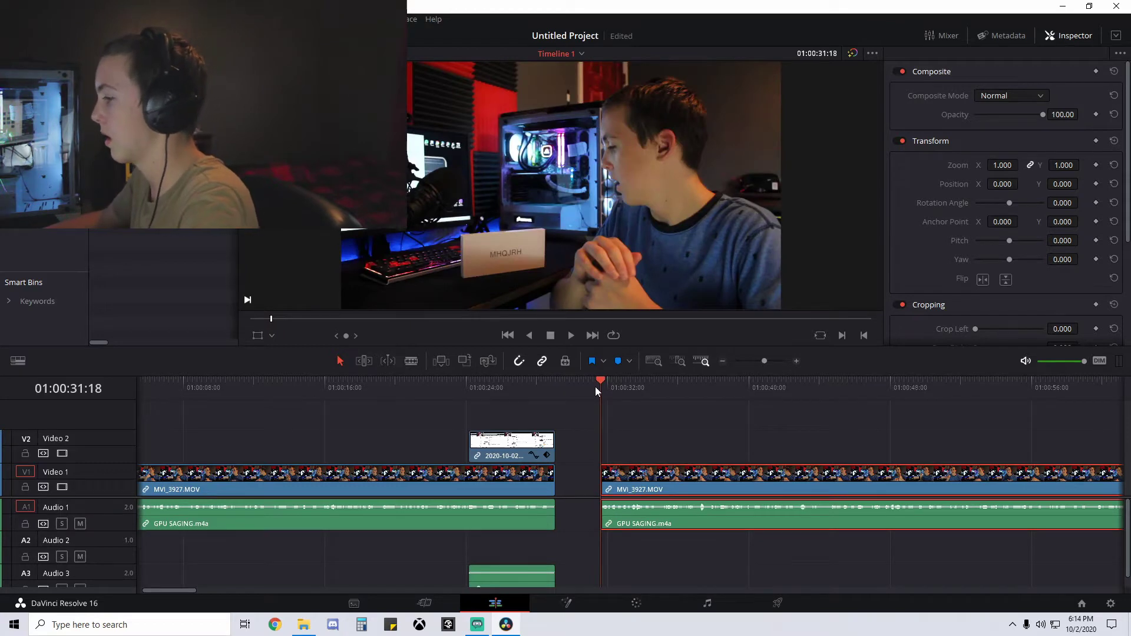
pyautogui.press('space')
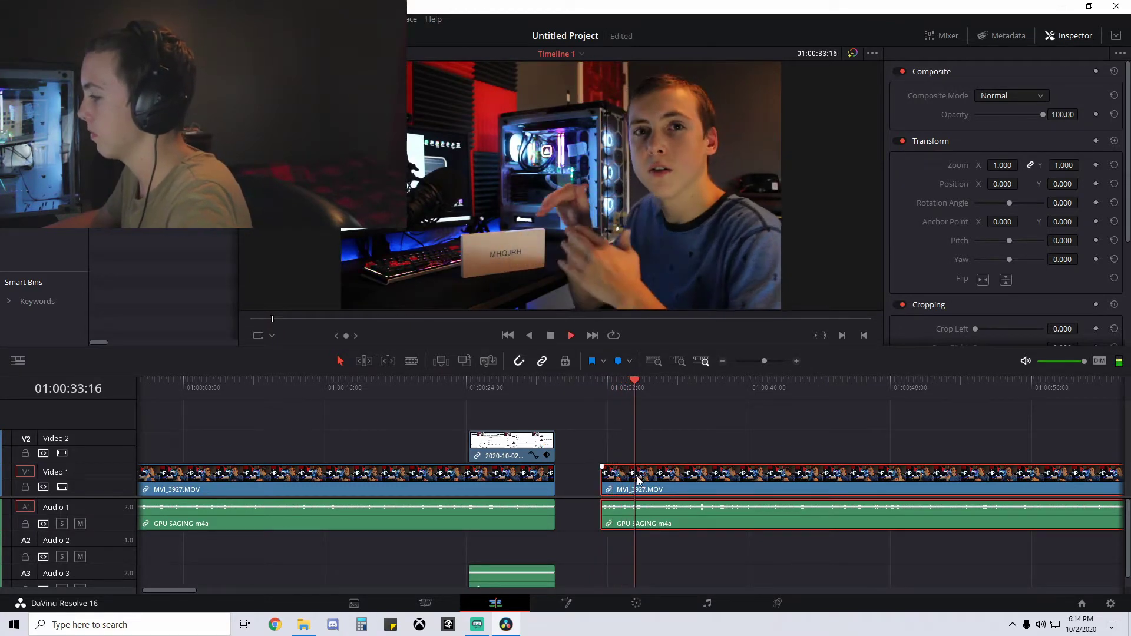
pyautogui.moveTo(640, 477); pyautogui.dragTo(598, 479)
pyautogui.click(533, 380)
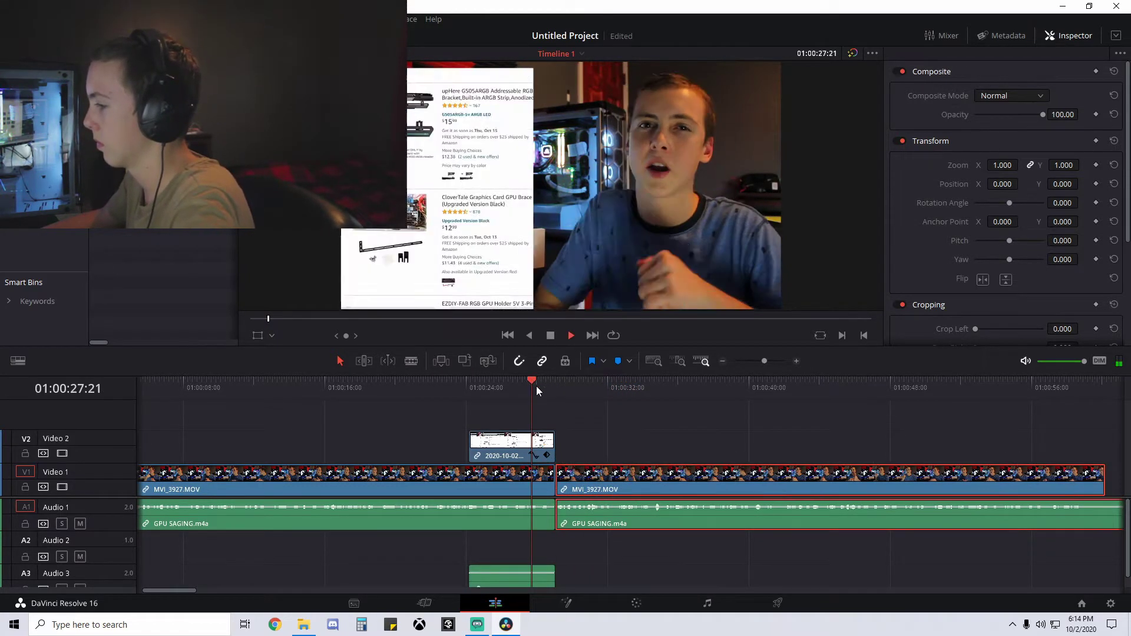
pyautogui.click(472, 384)
pyautogui.moveTo(479, 388); pyautogui.dragTo(497, 393)
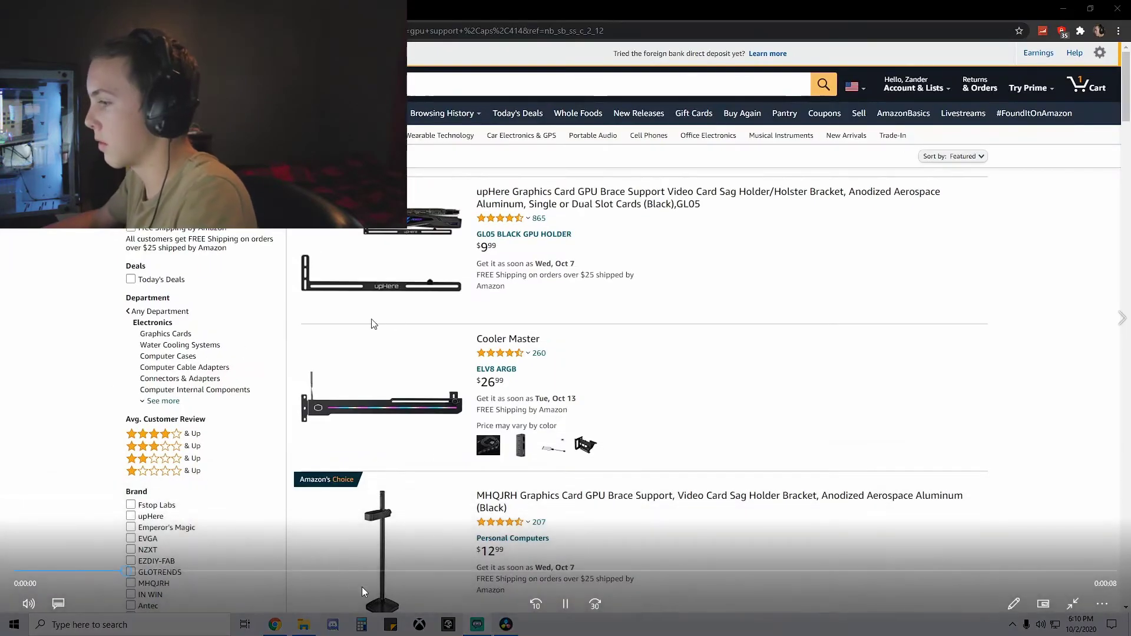
pyautogui.moveTo(314, 580); pyautogui.dragTo(600, 574)
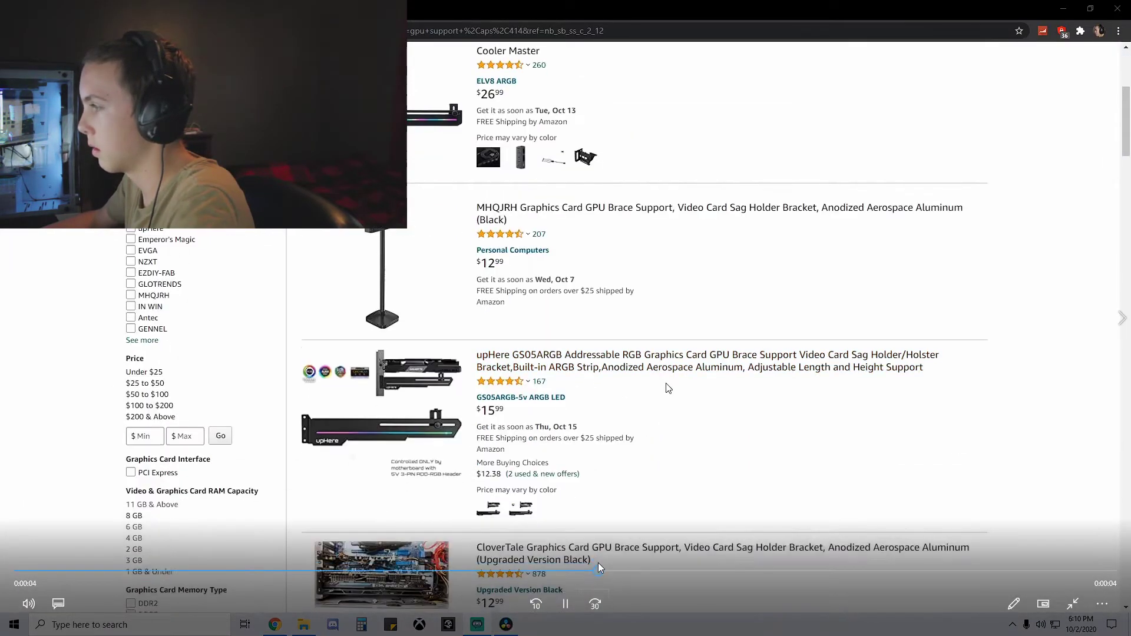
pyautogui.click(565, 604)
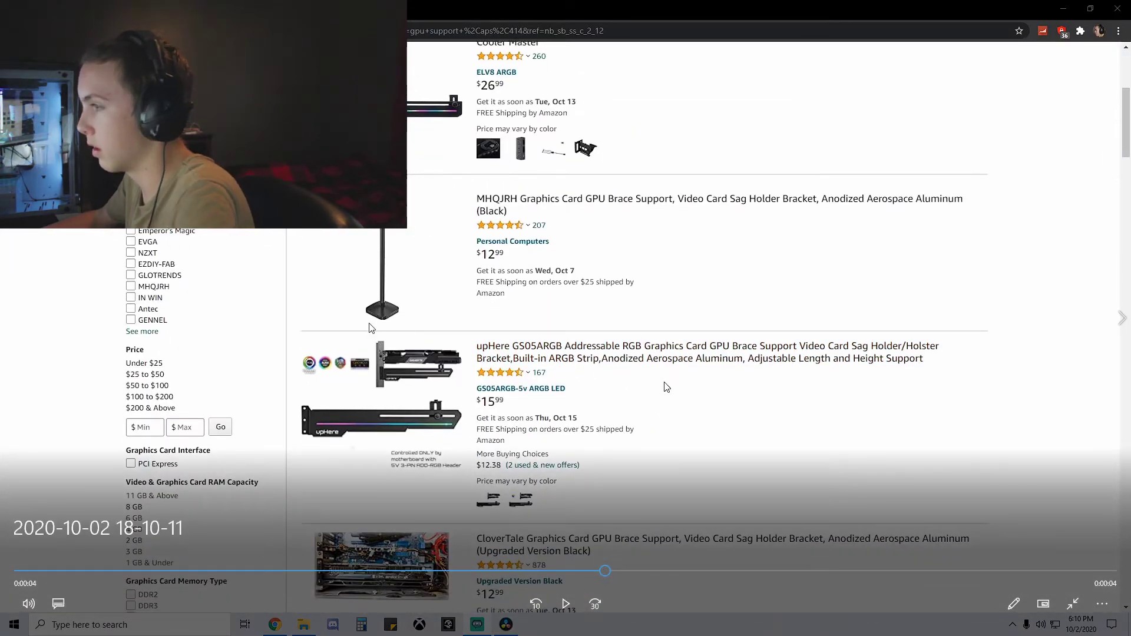
pyautogui.press('super+shift+s')
pyautogui.moveTo(287, 172)
pyautogui.mouseDown()
pyautogui.moveTo(1004, 348)
pyautogui.moveTo(994, 336)
pyautogui.mouseUp()
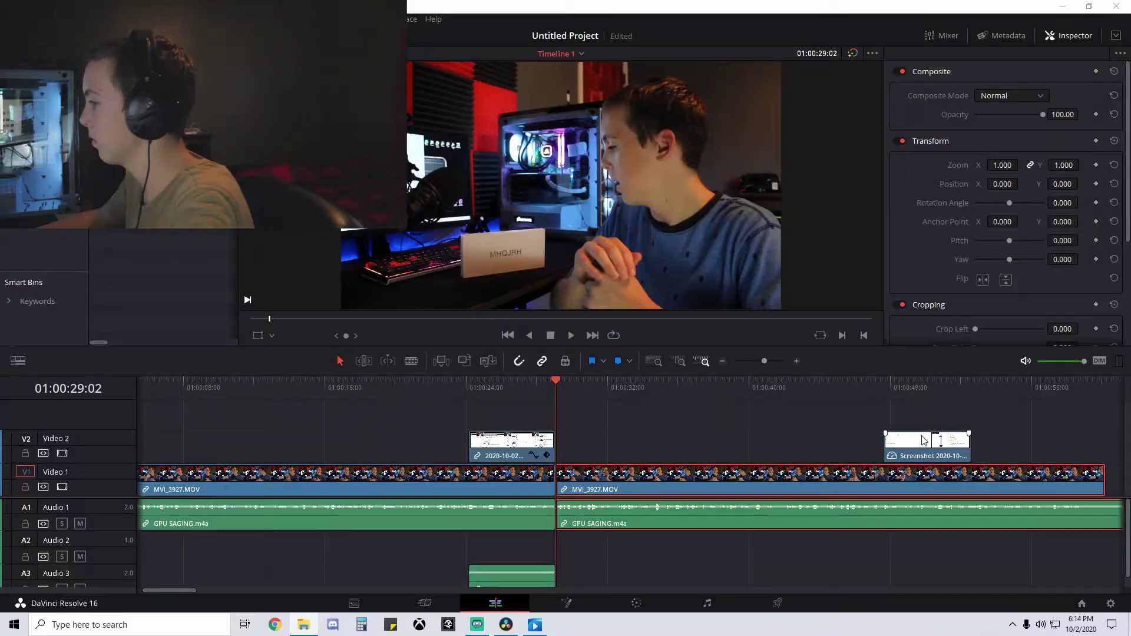
# - Place the MHQJRH listing screenshot on Video 2 right after the Amazon recording and set its Position Y to -287
pyautogui.moveTo(927, 435); pyautogui.dragTo(600, 434)
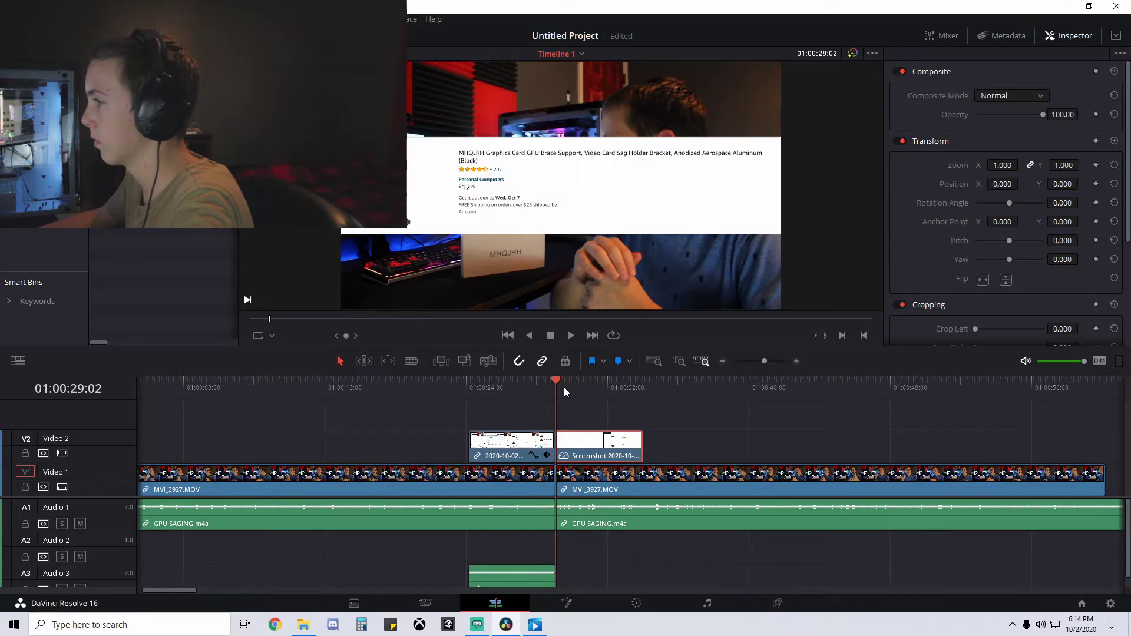
pyautogui.press('space')
pyautogui.press('space')
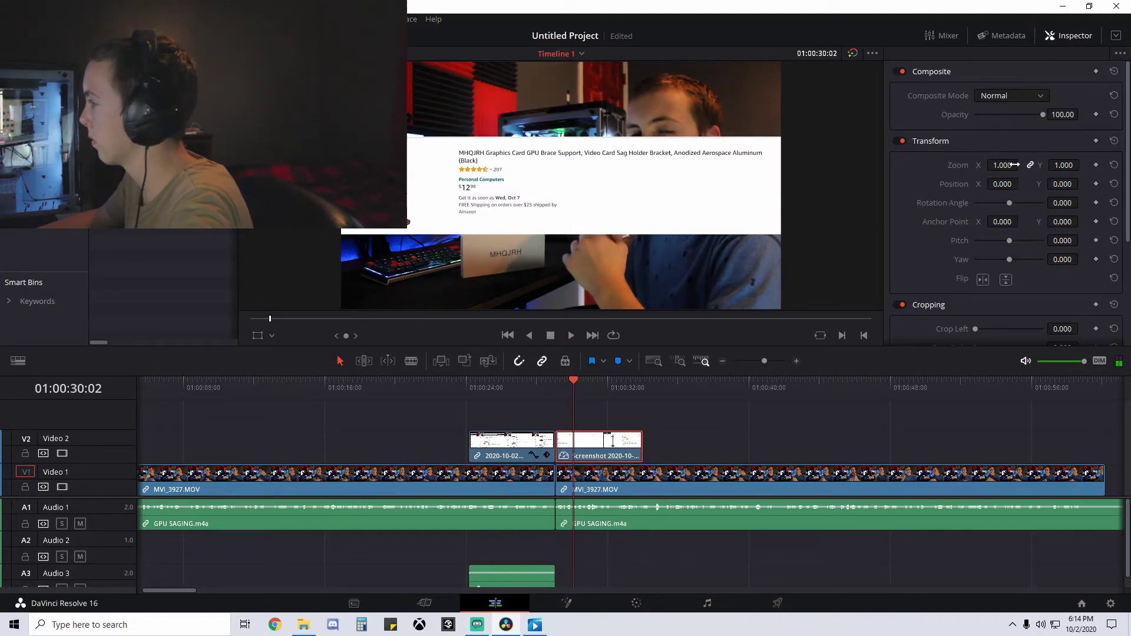
pyautogui.moveTo(1064, 183); pyautogui.dragTo(1091, 183)
pyautogui.scroll(-1, 1017, 322)
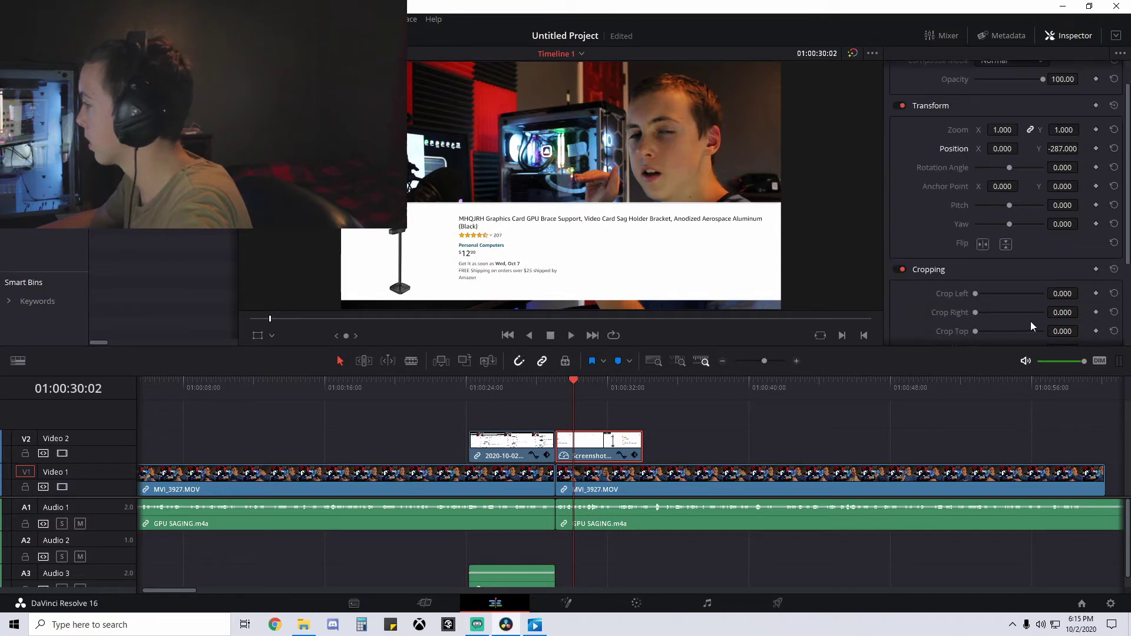
pyautogui.moveTo(1082, 312); pyautogui.dragTo(1082, 312)
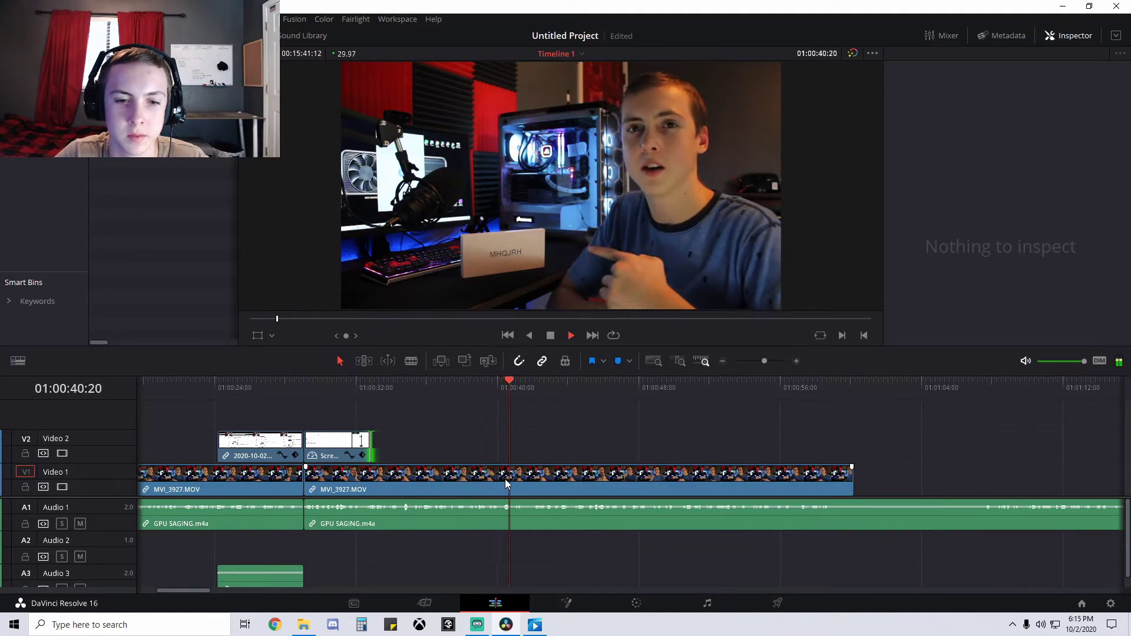
# - Review the MVI_3927 footage past 01:00:44:20 and return the playhead to 01:00:38:18
pyautogui.press('b')
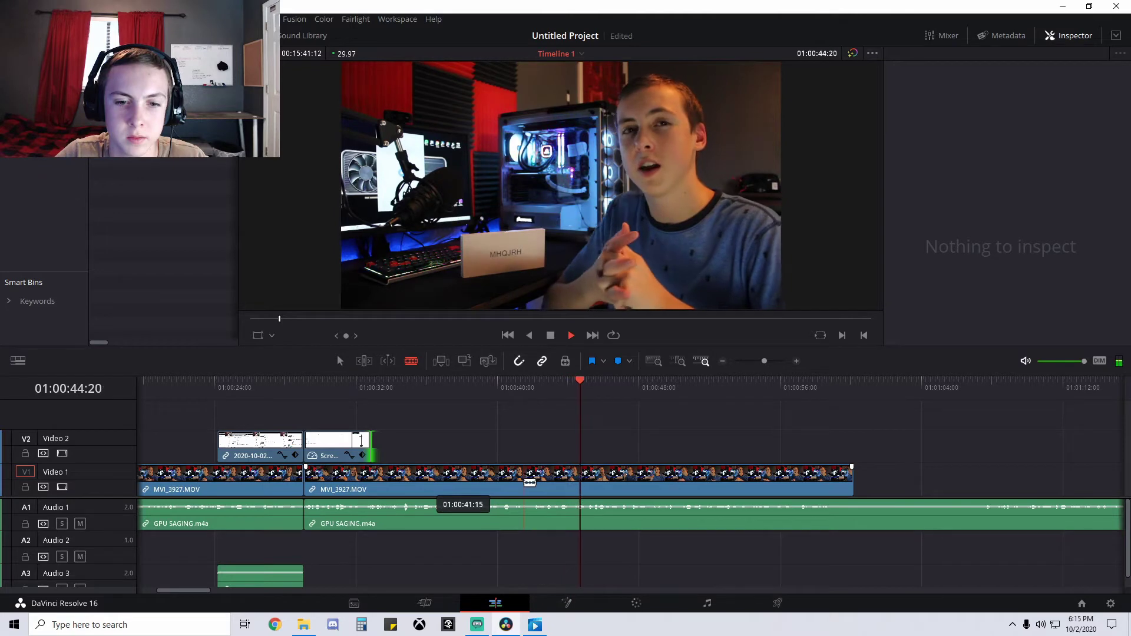
pyautogui.press('a')
pyautogui.press('space')
pyautogui.moveTo(482, 389); pyautogui.dragTo(473, 388)
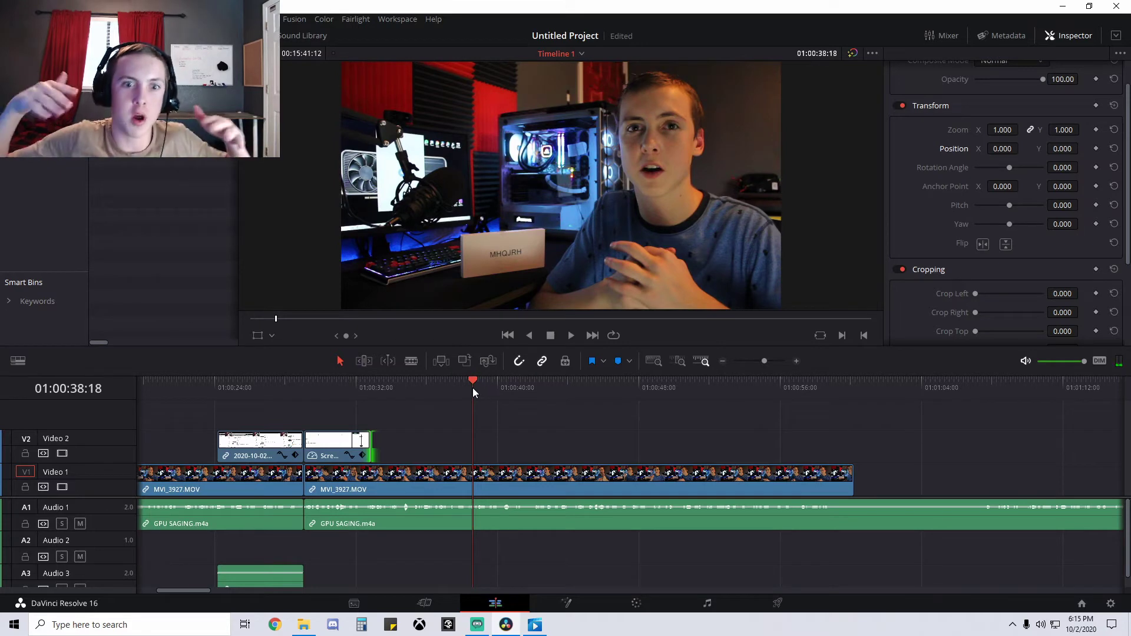
# - Play the MVI_3927 footage around 01:00:37 and split the clip and its audio at about 01:00:37:12
pyautogui.moveTo(472, 388)
pyautogui.mouseDown()
pyautogui.moveTo(458, 379)
pyautogui.moveTo(492, 382)
pyautogui.moveTo(459, 387)
pyautogui.mouseUp()
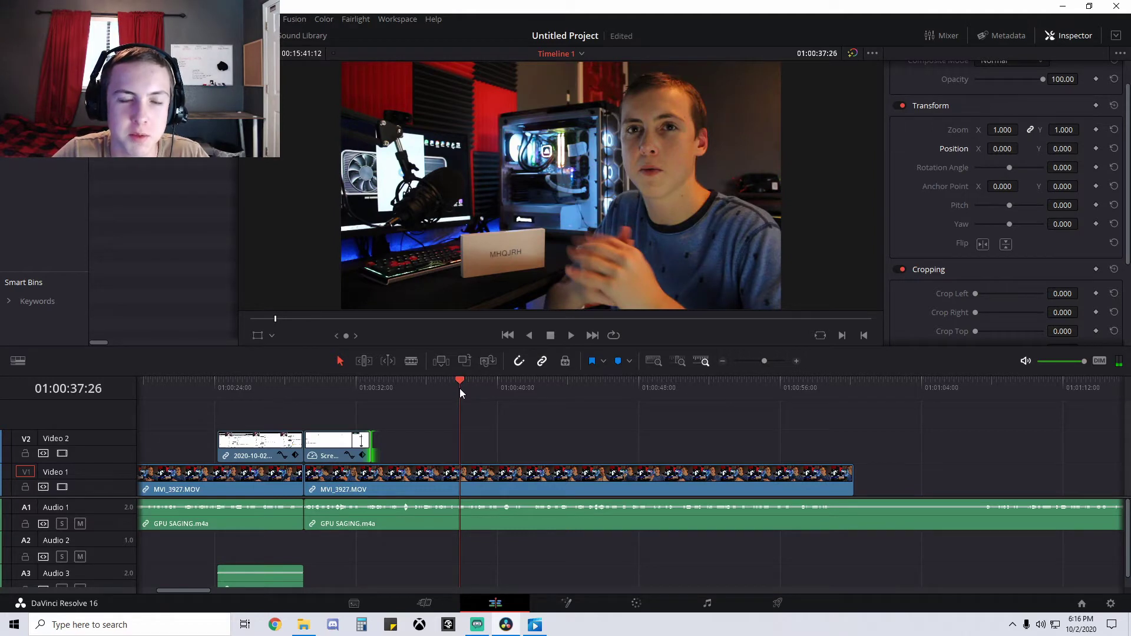
pyautogui.press('space')
pyautogui.click(438, 387)
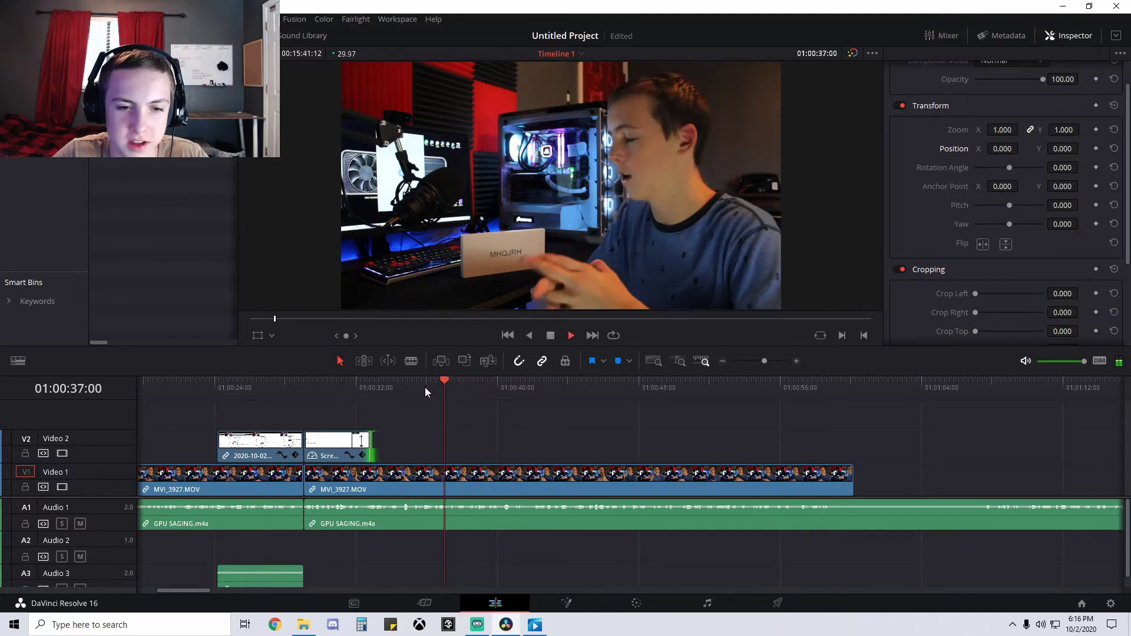
pyautogui.press('b')
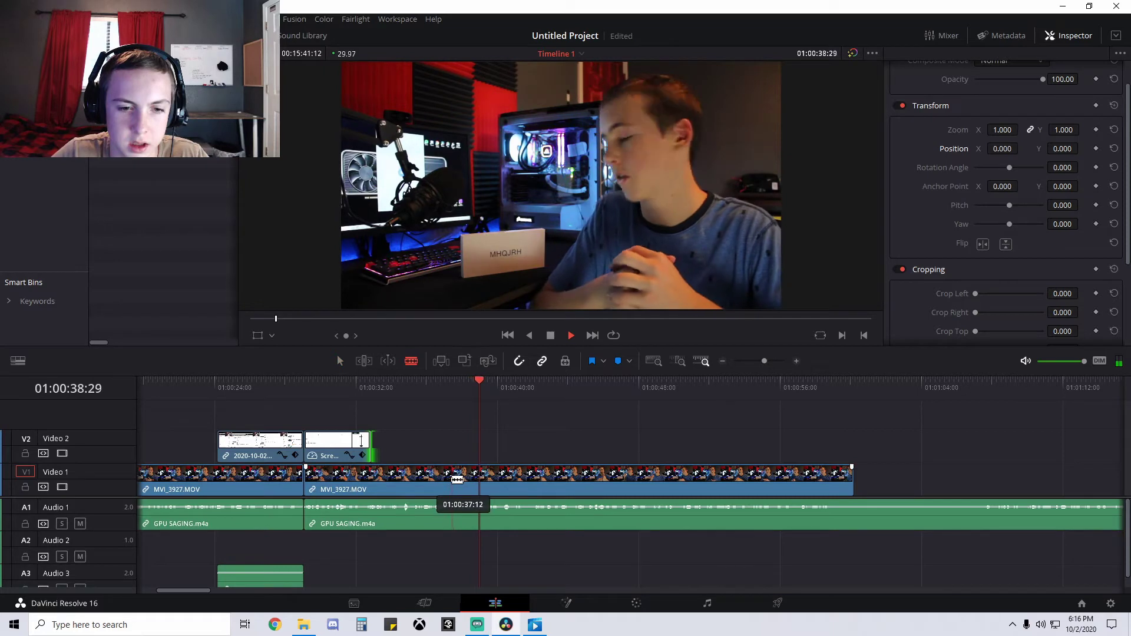
pyautogui.click(451, 475)
pyautogui.press('a')
pyautogui.press('space')
pyautogui.click(453, 392)
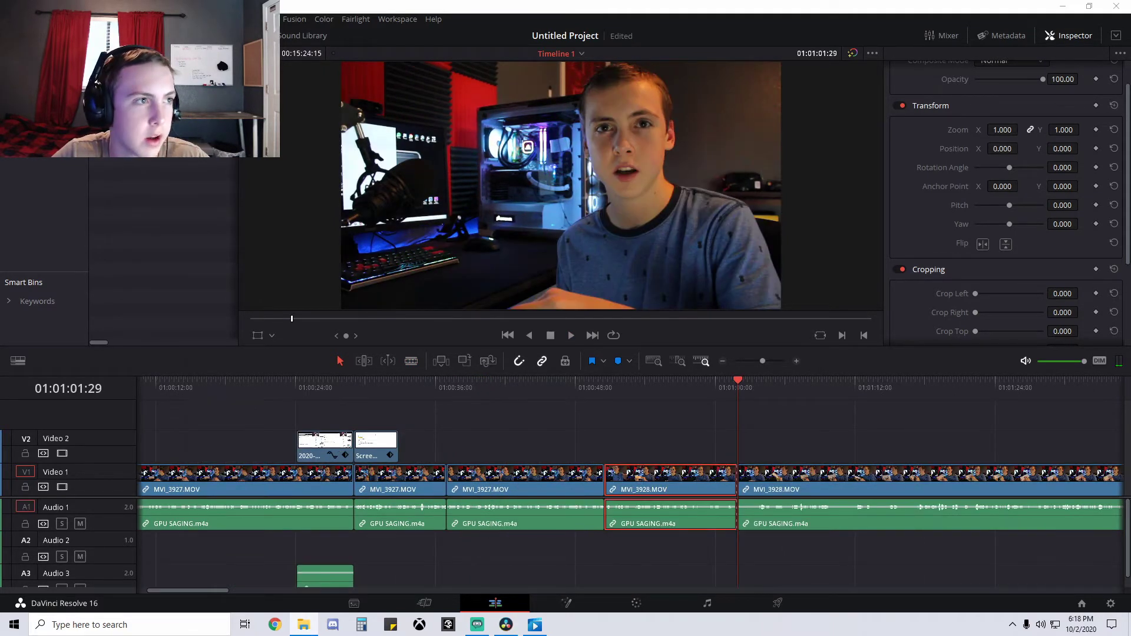
# - Switch to File Explorer and open the folder containing the TV static sound effect clip
pyautogui.hotkey('alt', 'Tab')
pyautogui.click(283, 387)
pyautogui.doubleClick(389, 395)
pyautogui.click(461, 210)
pyautogui.doubleClick(461, 210)
pyautogui.doubleClick(388, 188)
pyautogui.moveTo(439, 65); pyautogui.dragTo(319, 34)
# - Shift the following MVI_3928 clip later to open a gap and insert the TV static clip at 01:01:01:29
pyautogui.moveTo(786, 475); pyautogui.dragTo(847, 475)
pyautogui.click(304, 625)
pyautogui.moveTo(325, 171); pyautogui.dragTo(738, 446)
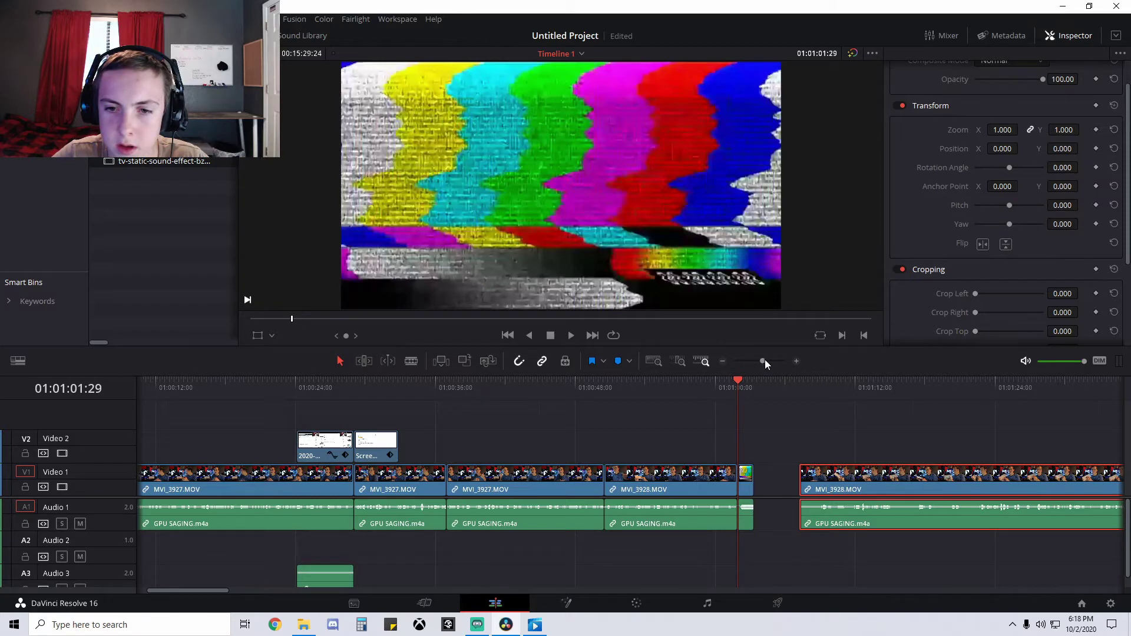
# - Trim the end of the TV static clip back to just past 01:01:02:19 and play across its start
pyautogui.moveTo(762, 360); pyautogui.dragTo(772, 361)
pyautogui.press('space')
pyautogui.press('space')
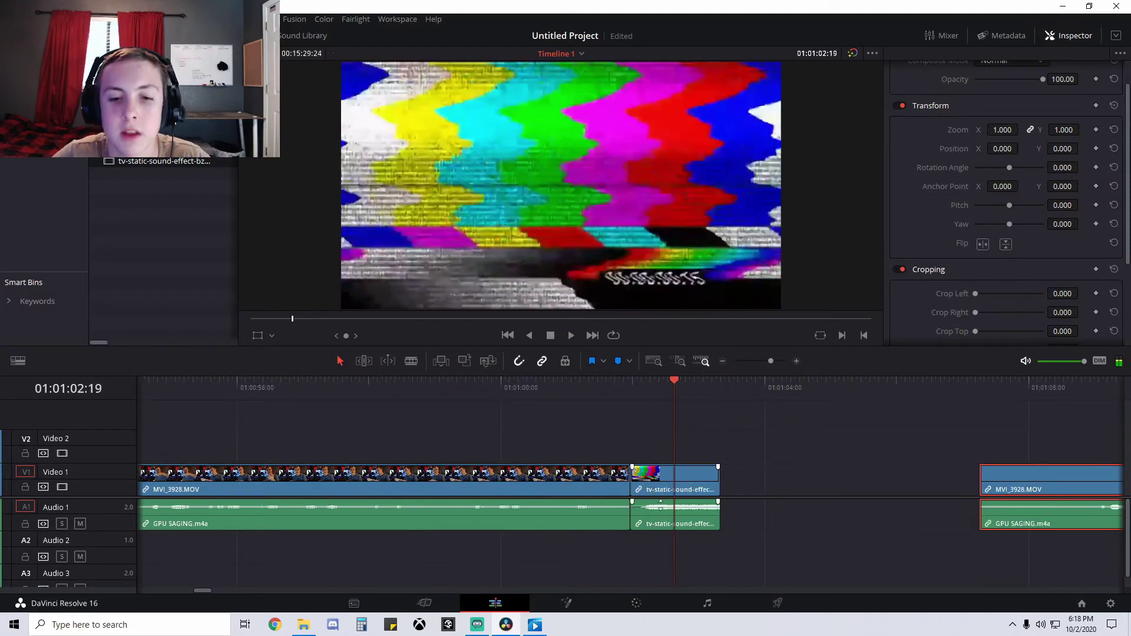
pyautogui.moveTo(719, 479); pyautogui.dragTo(683, 481)
pyautogui.click(623, 396)
pyautogui.press('space')
# - Play across the join between the MVI_3927 and MVI_3928 clips, stopping at 01:00:50:29
pyautogui.press('space')
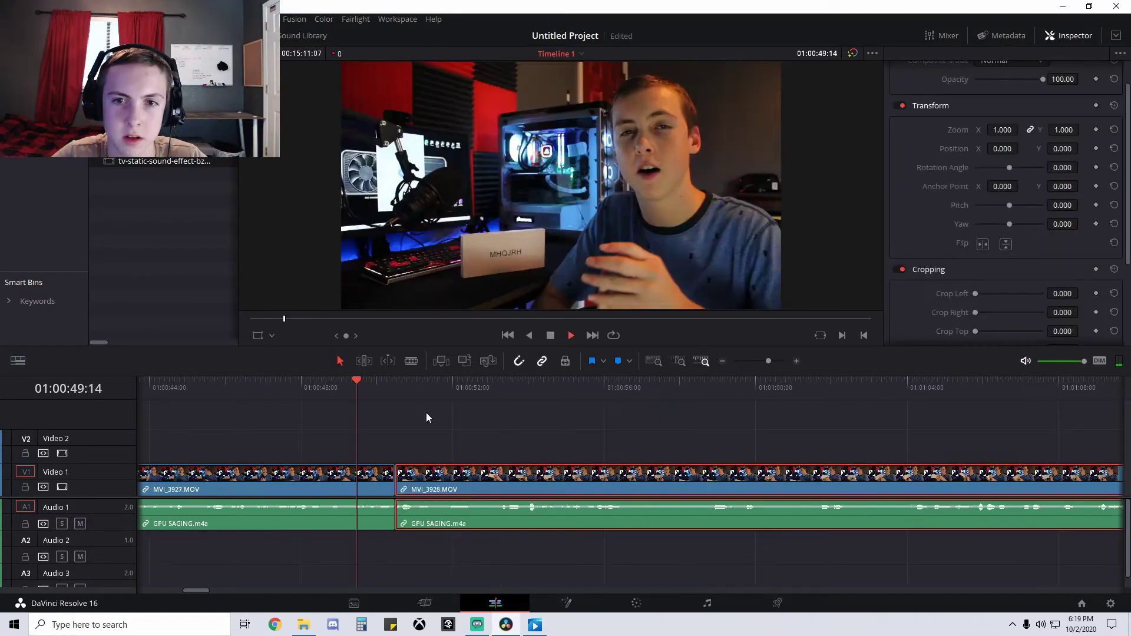
pyautogui.click(386, 394)
pyautogui.press('space')
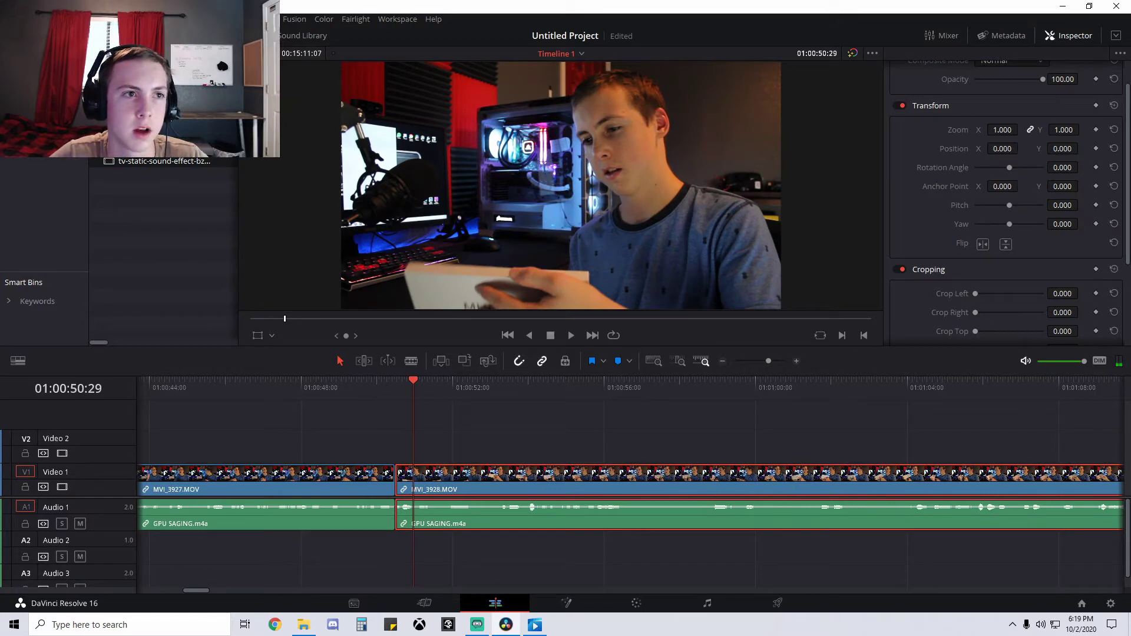
# - Save the current project under the name "GPU Sage Videeo"
pyautogui.click(74, 19)
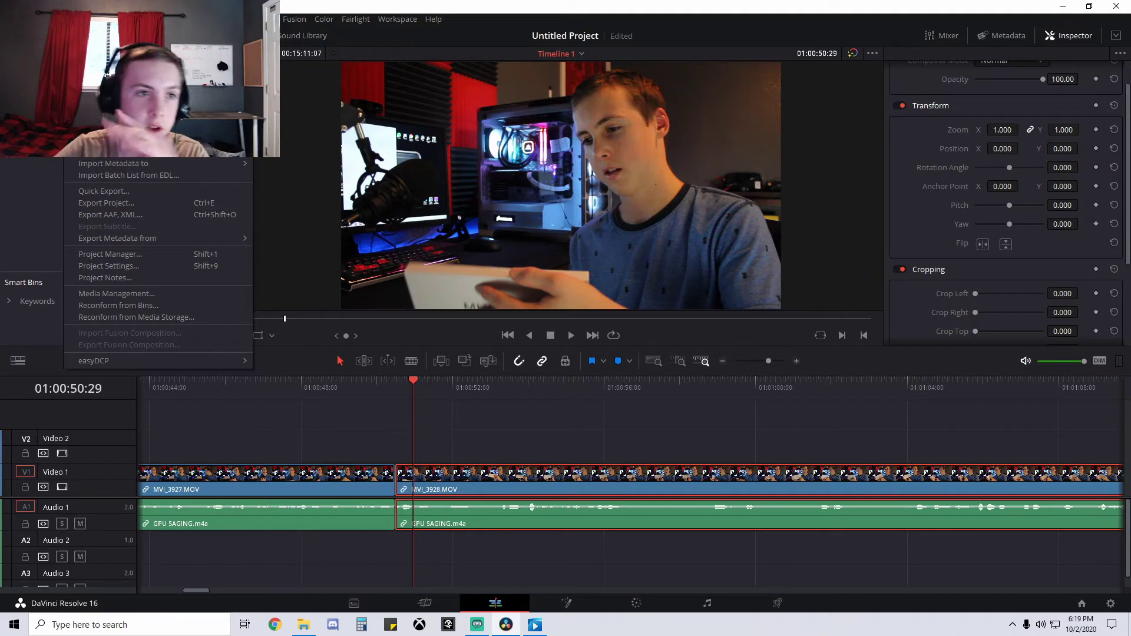
pyautogui.click(101, 89)
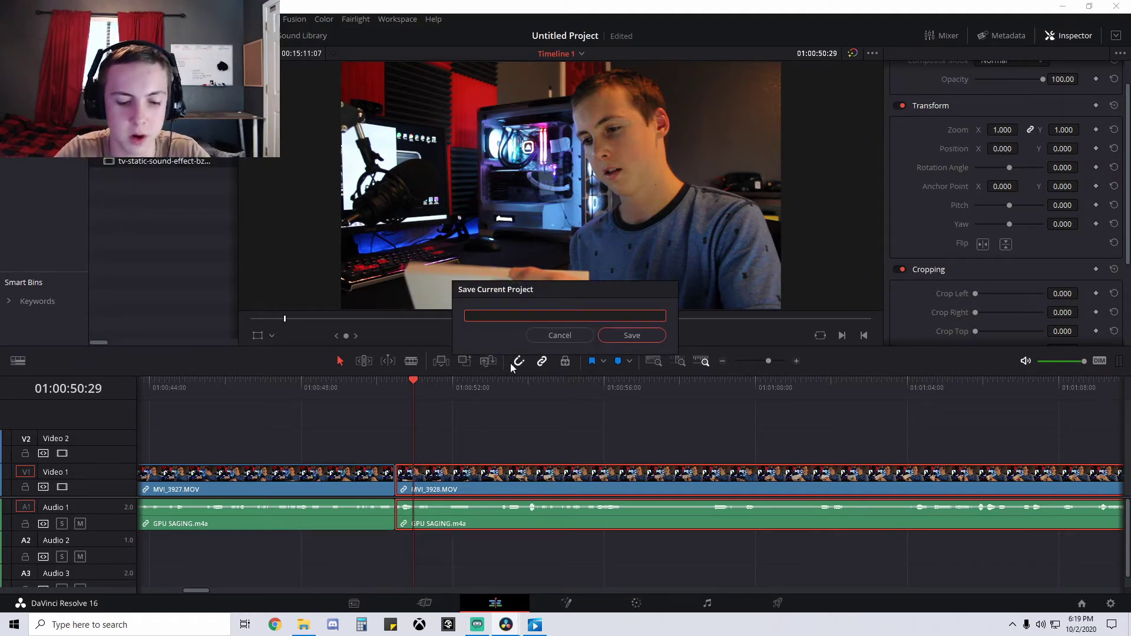
pyautogui.write('GPU Sage Videeo')
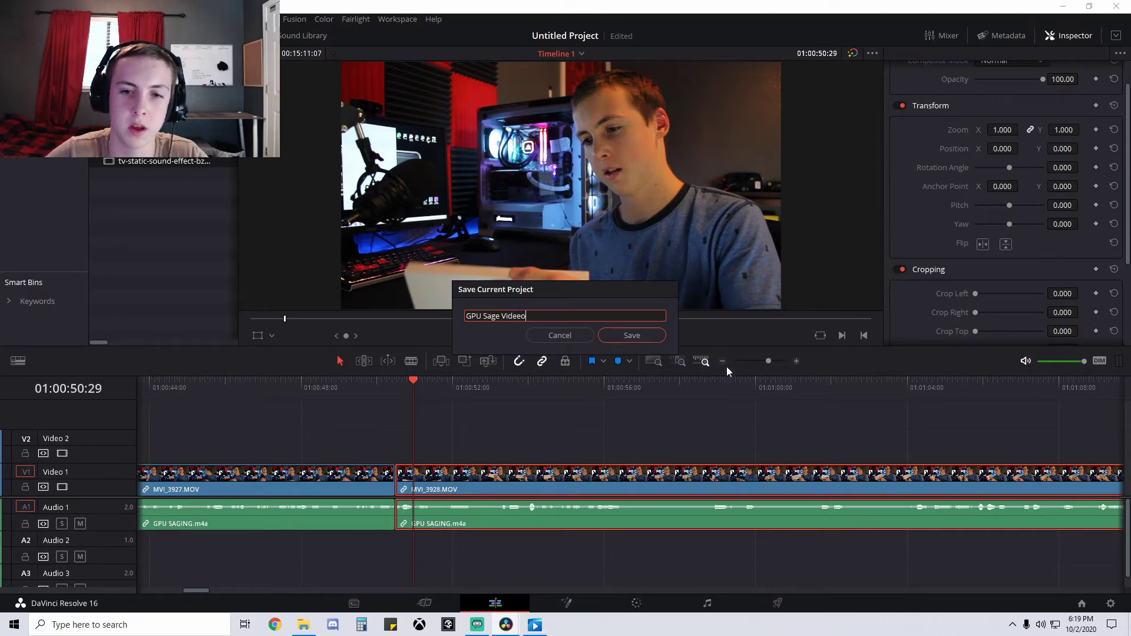
pyautogui.press('Return')
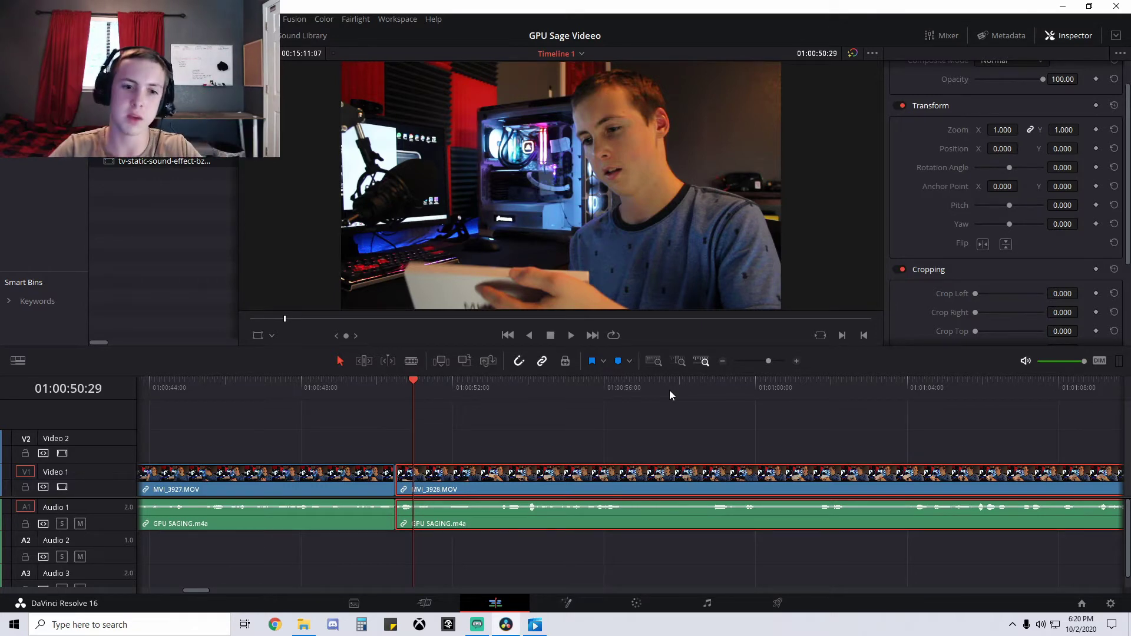
# - Hide the audio mixer and return the playhead to the start of the MVI_3928 clip
pyautogui.click(377, 392)
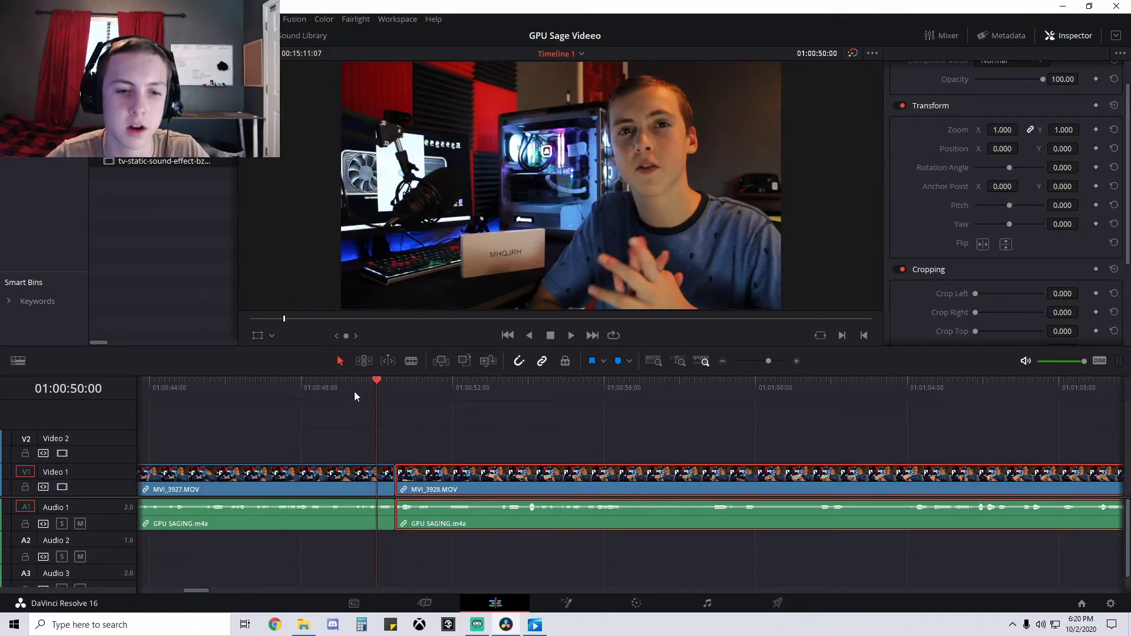
pyautogui.click(353, 392)
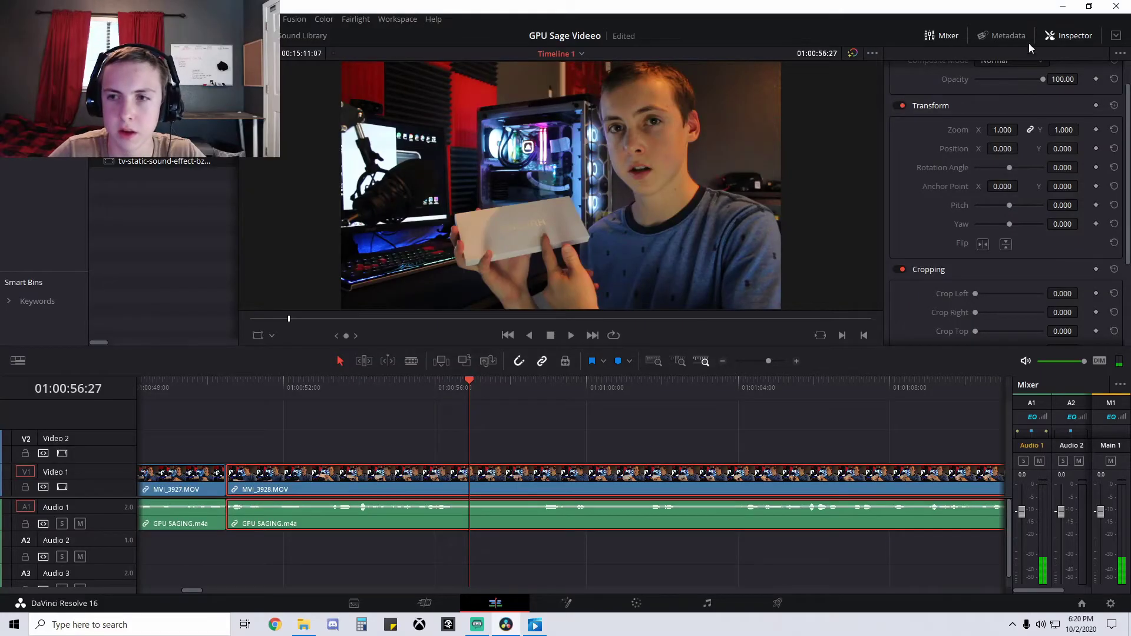
pyautogui.click(947, 37)
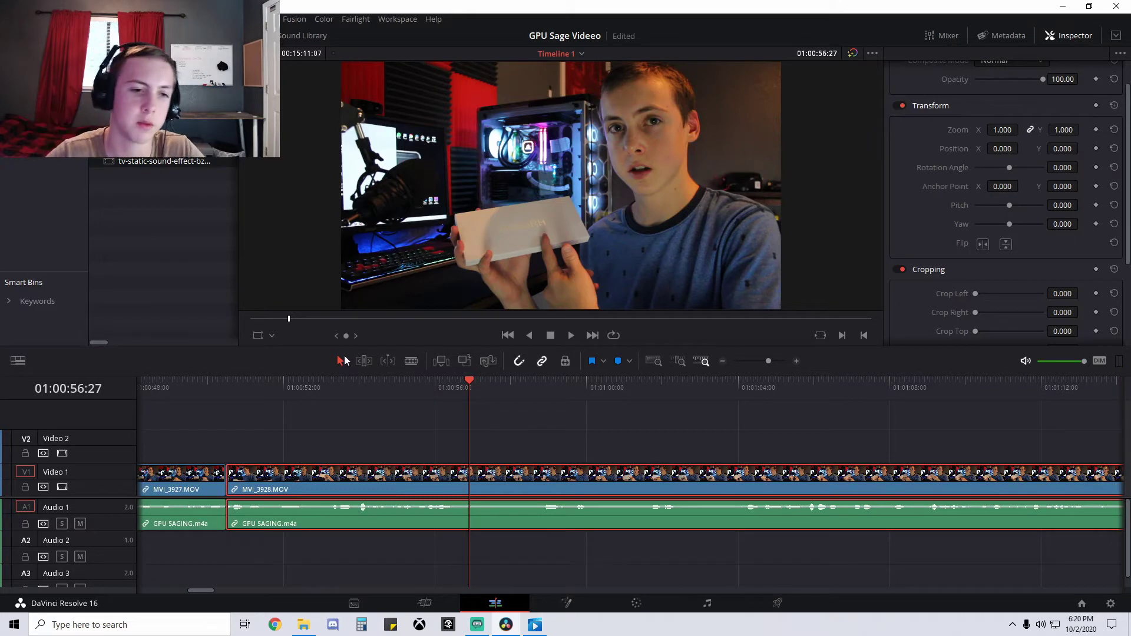
pyautogui.click(234, 393)
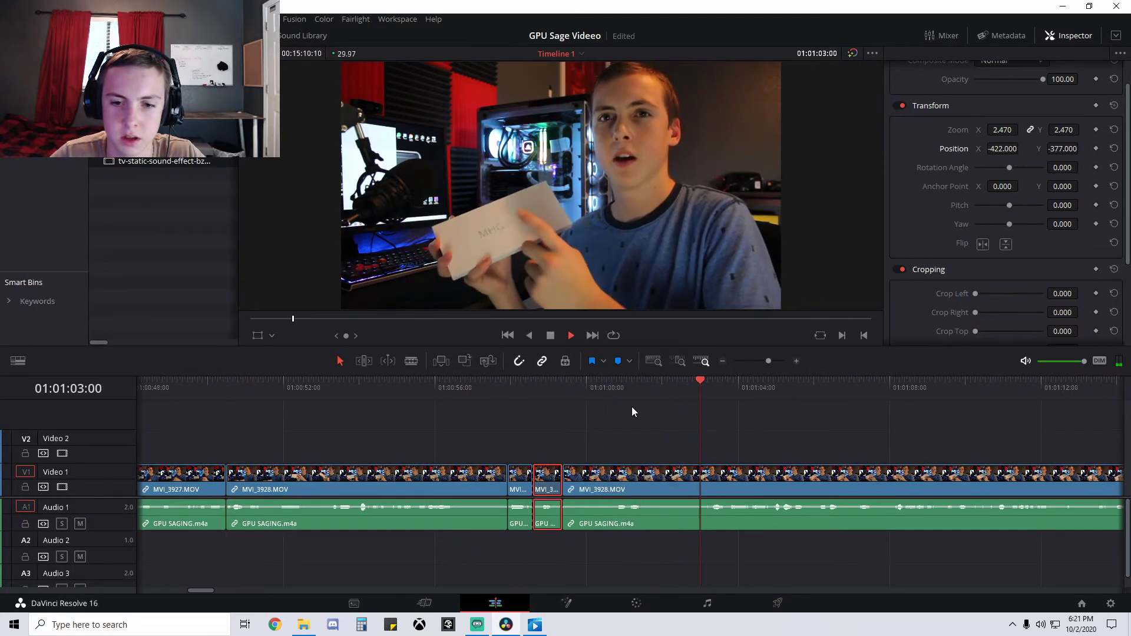
# - Replay the MVI_3928 footage between about 01:01:03 and 01:01:05:18 to look for a cut point, with the Blade tool ready
pyautogui.press('space')
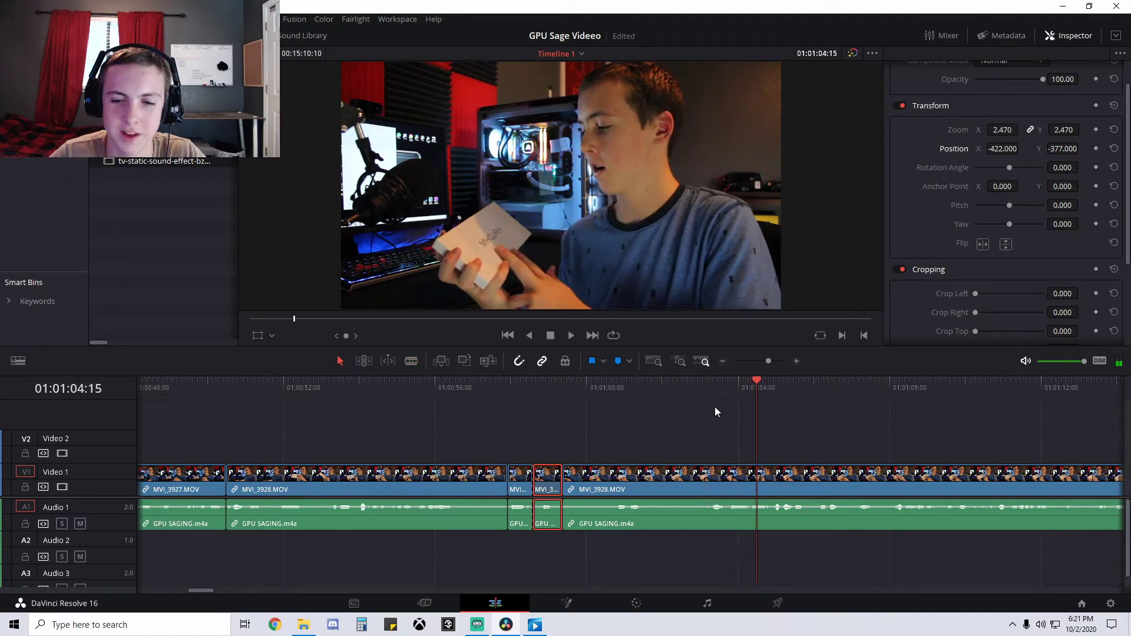
pyautogui.click(697, 390)
pyautogui.press('space')
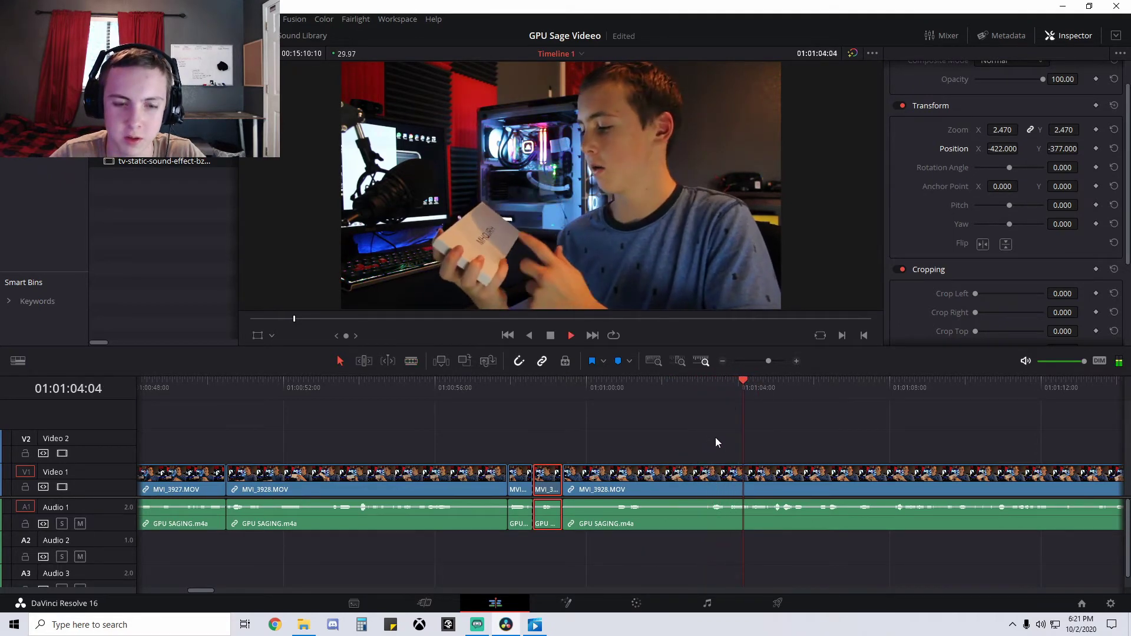
pyautogui.press('space')
pyautogui.press('b')
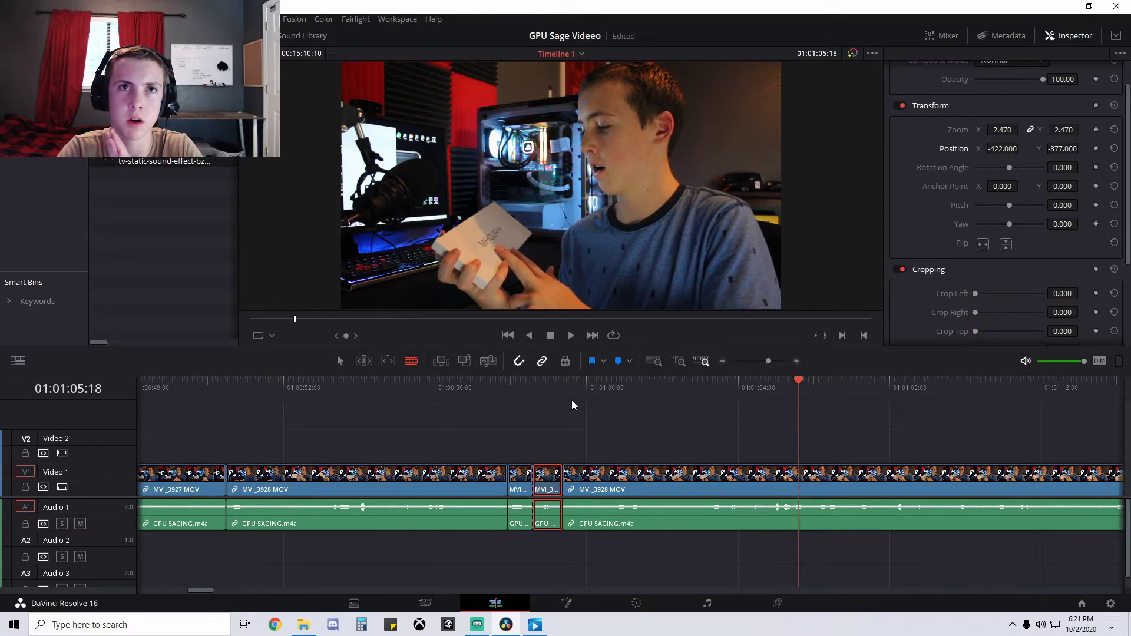
pyautogui.click(716, 388)
pyautogui.press('space')
pyautogui.press('space')
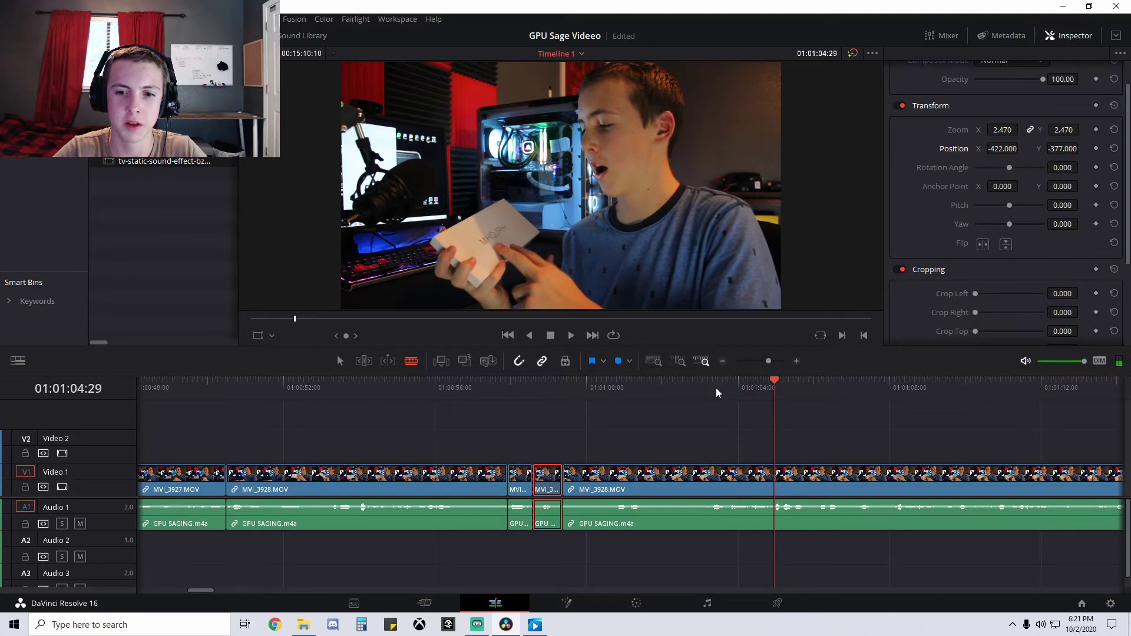
pyautogui.click(716, 389)
pyautogui.press('space')
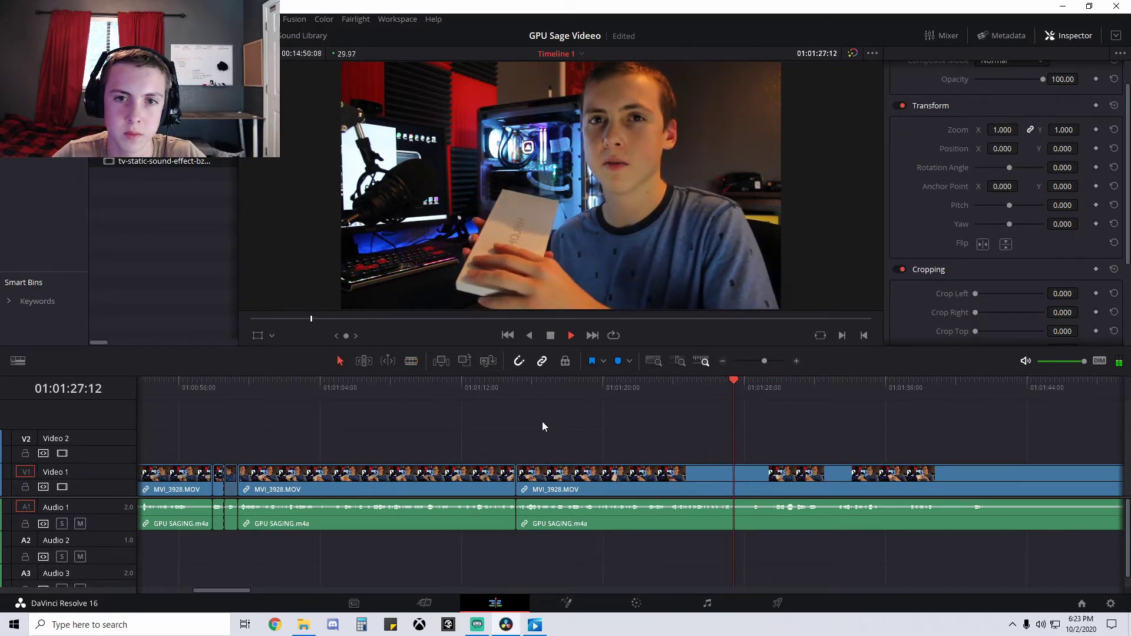
# - Add a Text title on Video 2 above MVI_3928 near 01:01:27 and shorten it by its end
pyautogui.click(727, 391)
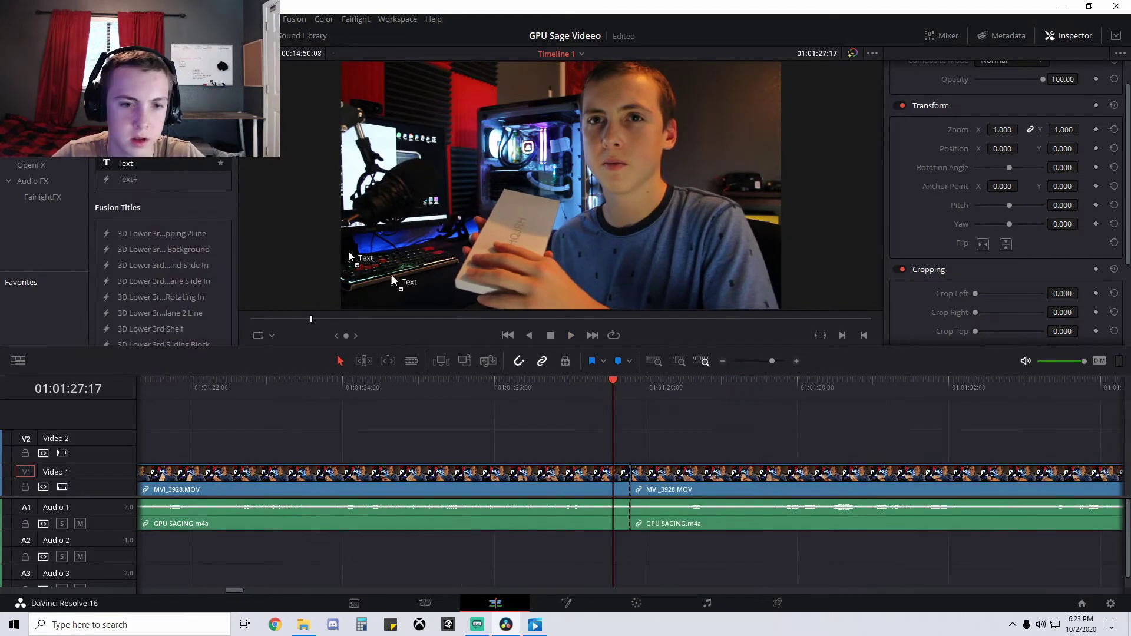
pyautogui.moveTo(391, 274); pyautogui.dragTo(677, 453)
pyautogui.moveTo(960, 445); pyautogui.dragTo(622, 440)
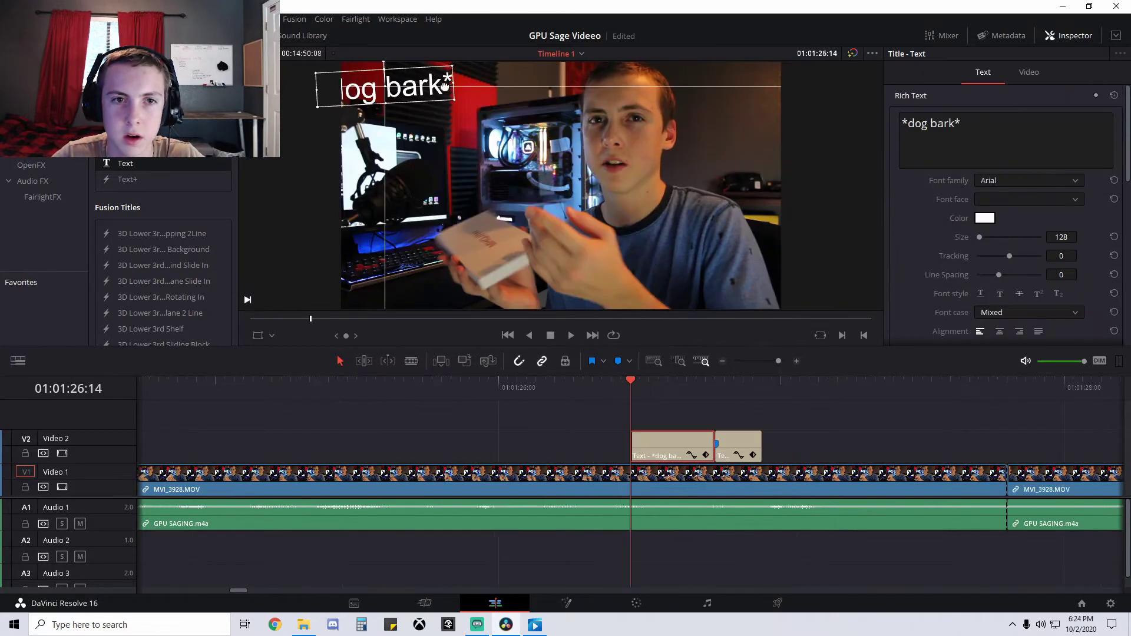
# - Move the first *dog bark* title down beside the hands and the second one closer to the middle of the frame
pyautogui.moveTo(397, 87); pyautogui.dragTo(456, 87)
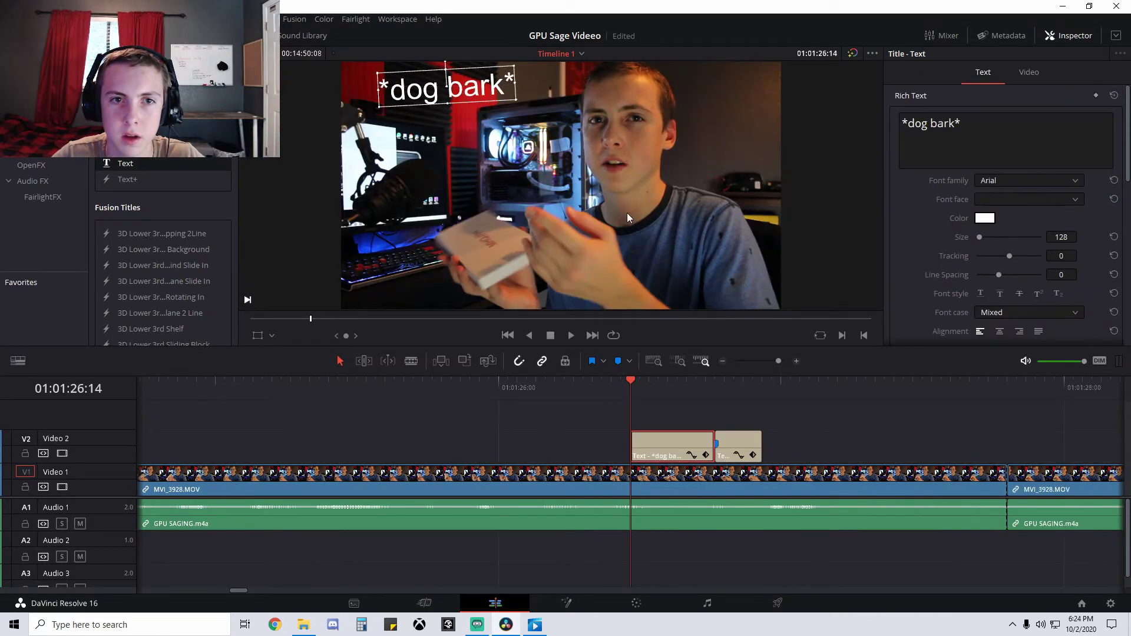
pyautogui.moveTo(461, 97); pyautogui.dragTo(576, 244)
pyautogui.click(715, 388)
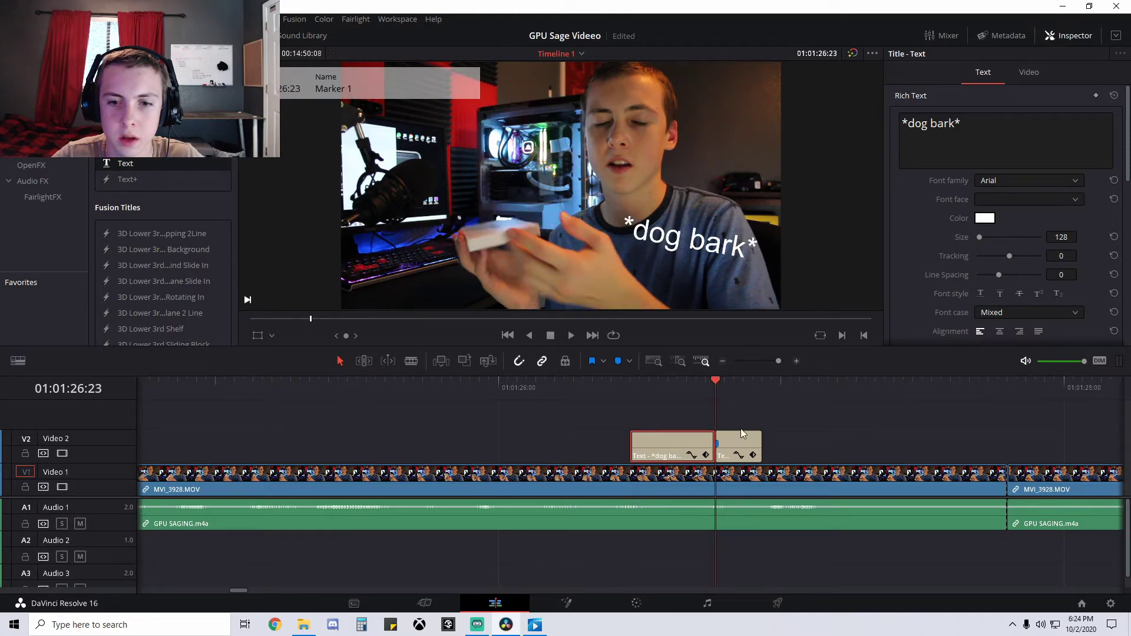
pyautogui.moveTo(677, 244); pyautogui.dragTo(622, 244)
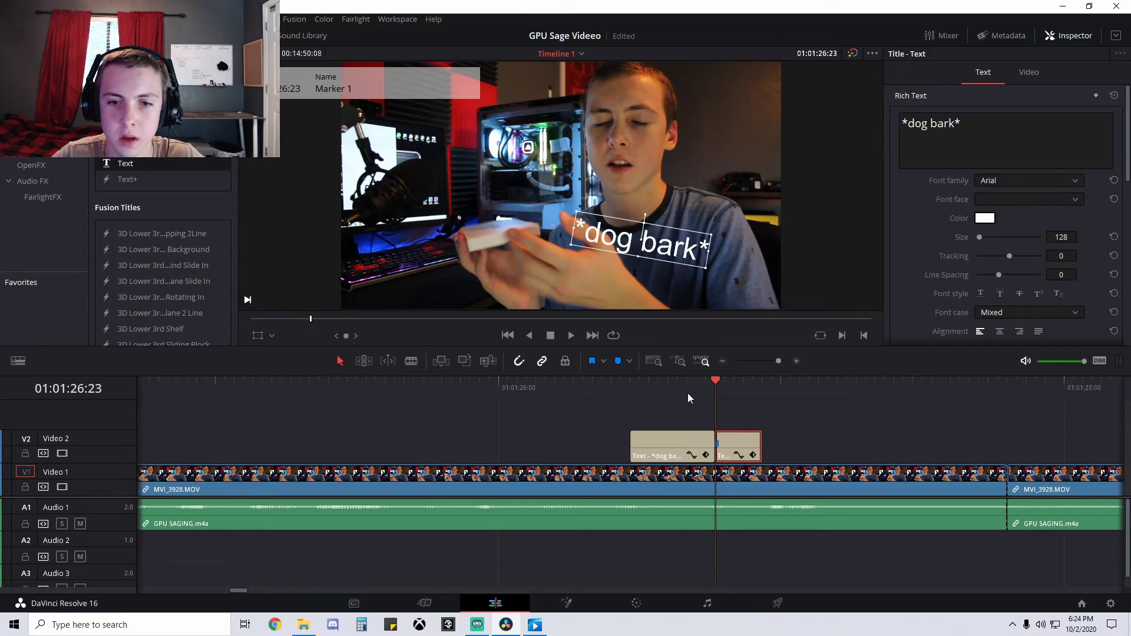
# - Paste a third *dog bark* title on Video 2 directly after the second and place it over the box and hands
pyautogui.click(616, 381)
pyautogui.press('space')
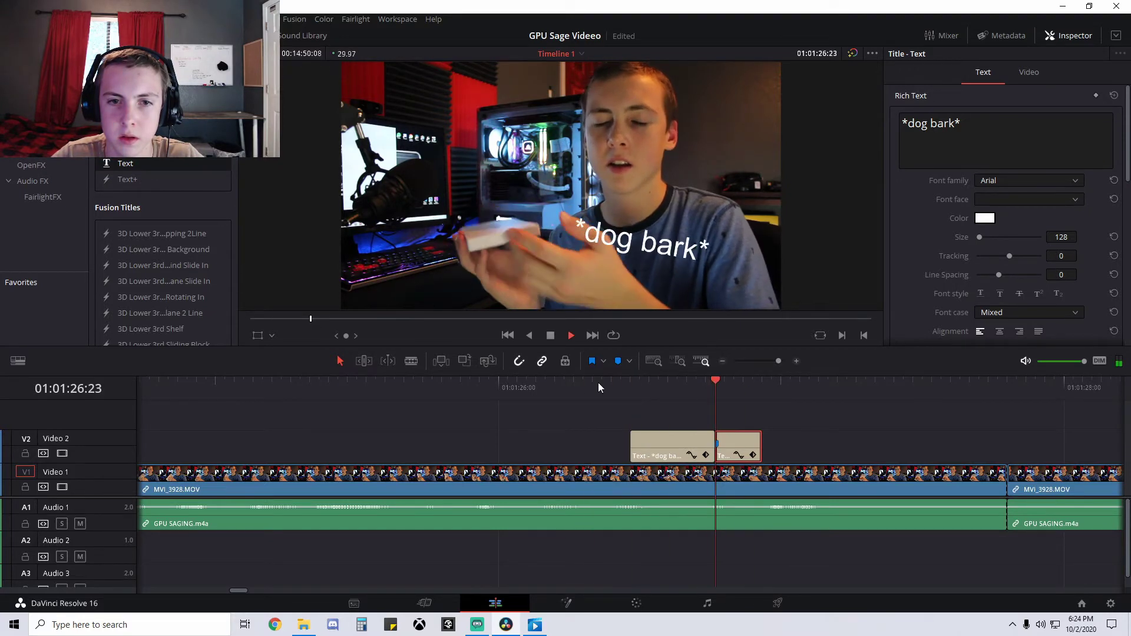
pyautogui.press('space')
pyautogui.hotkey('ctrl', 'v')
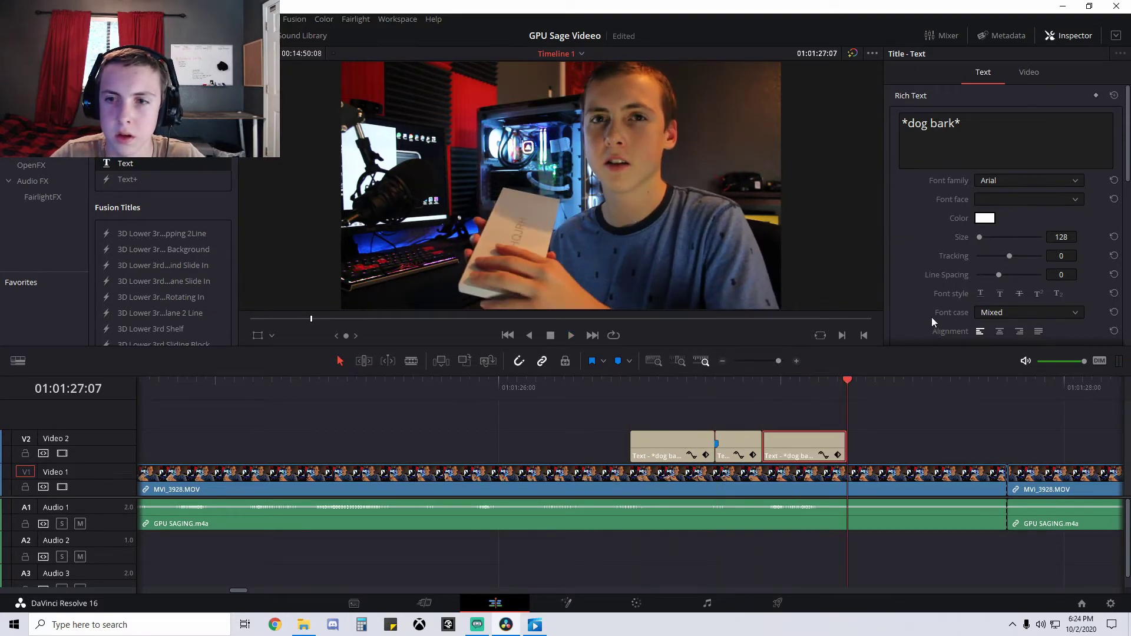
pyautogui.press('Up')
pyautogui.moveTo(495, 152); pyautogui.dragTo(547, 259)
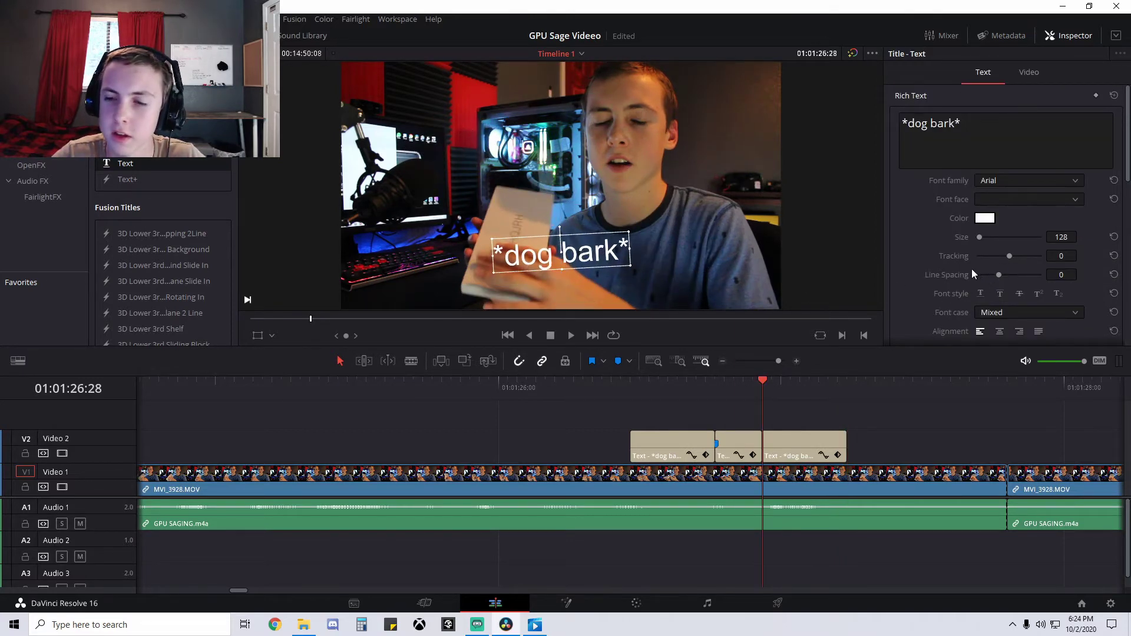
# - Set the third title's rotation angle to -0.770 and its position to X 994.001, Y 168.000, and play the titles
pyautogui.scroll(-3, 975, 271)
pyautogui.moveTo(1061, 300)
pyautogui.mouseDown()
pyautogui.moveTo(1082, 300)
pyautogui.moveTo(1039, 298)
pyautogui.mouseUp()
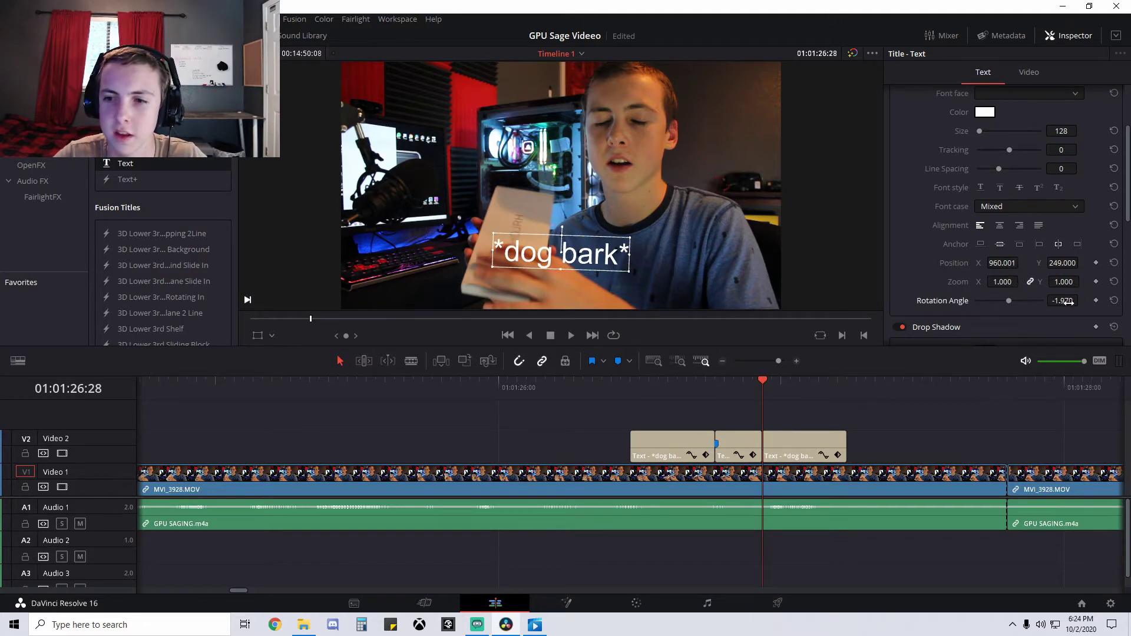
pyautogui.moveTo(1002, 263)
pyautogui.mouseDown()
pyautogui.moveTo(1023, 263)
pyautogui.moveTo(1012, 263)
pyautogui.mouseUp()
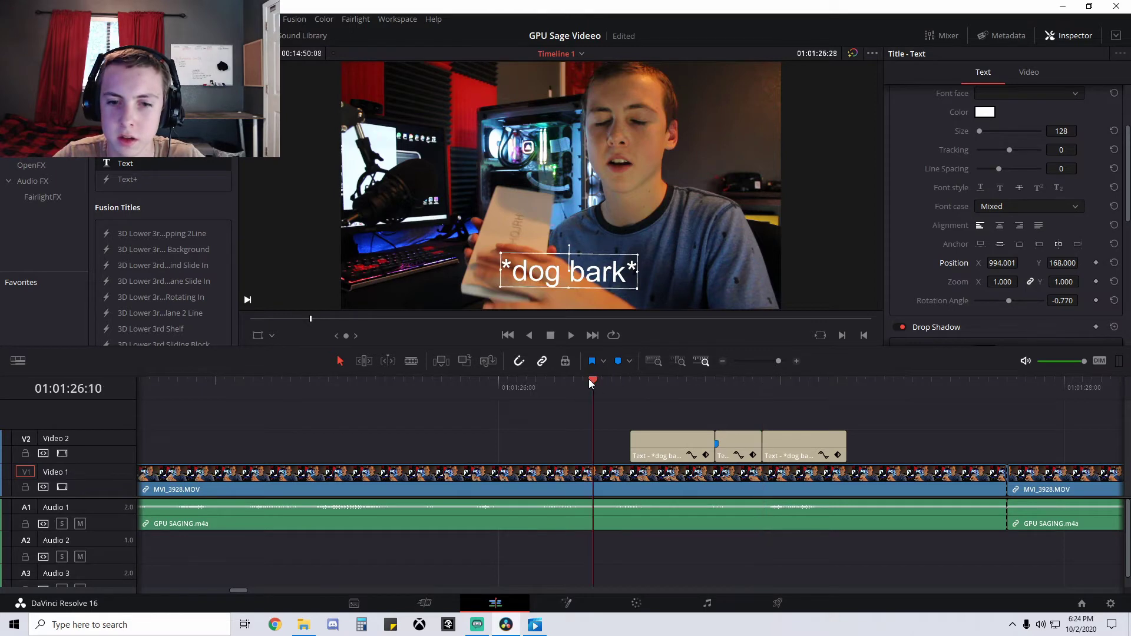
pyautogui.press('space')
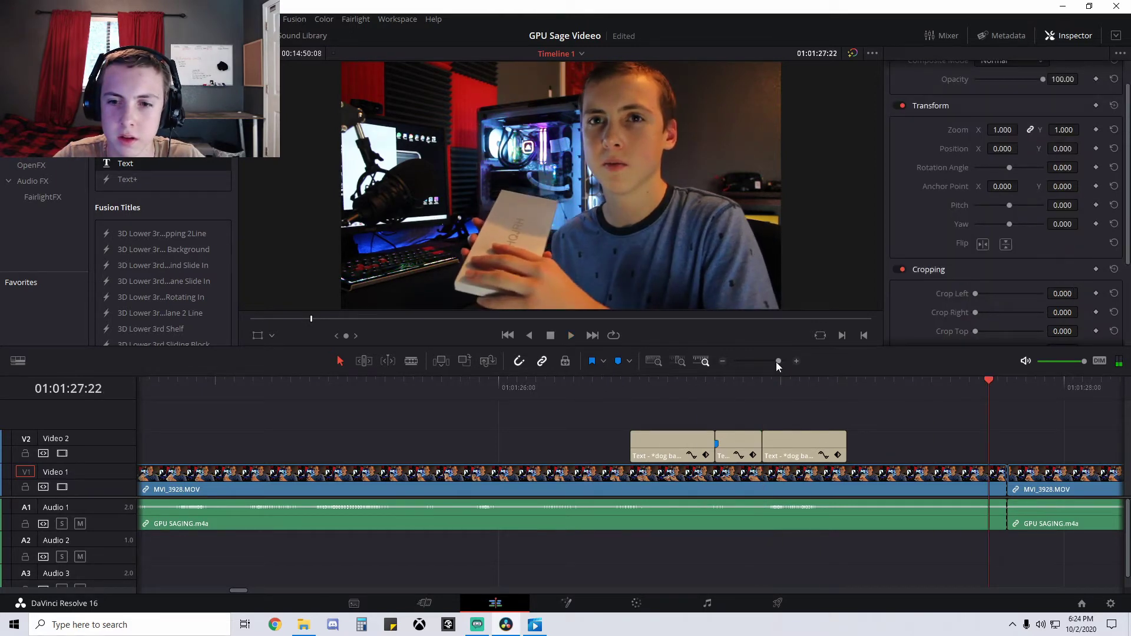
# - Play past the cut at 01:01:27:23 and paste another *dog bark* title on Video 2 at 01:01:28:12
pyautogui.moveTo(776, 363); pyautogui.dragTo(772, 363)
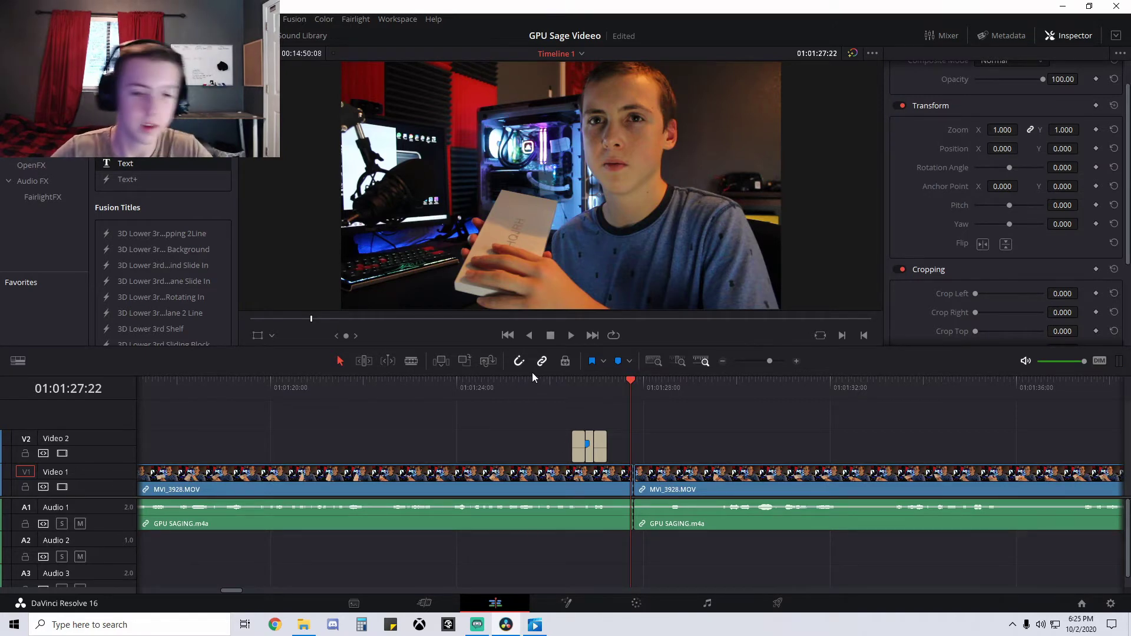
pyautogui.click(543, 387)
pyautogui.press('space')
pyautogui.press('space')
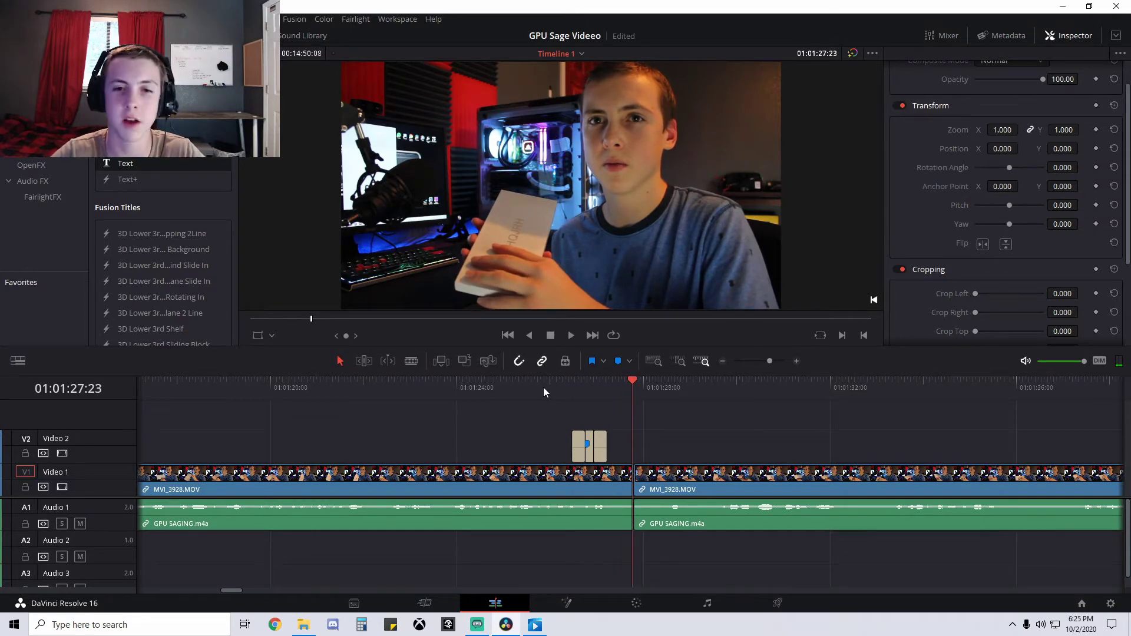
pyautogui.click(489, 381)
pyautogui.press('space')
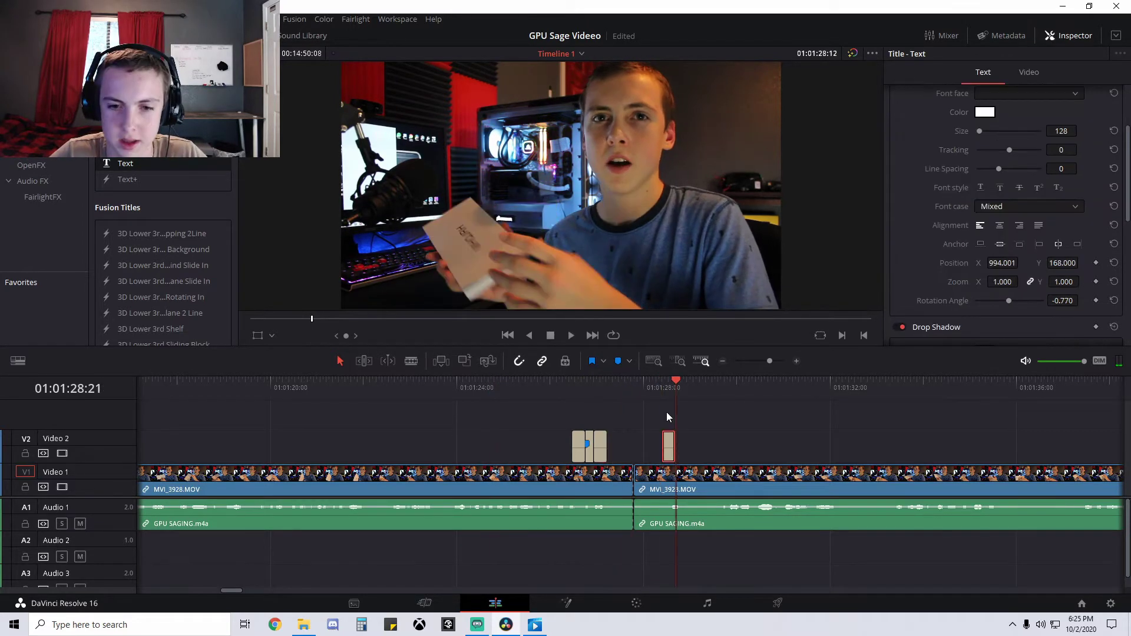
# - Play back the timeline around 01:01:27 to 01:01:31 to check the timing of the newly pasted title
pyautogui.click(646, 398)
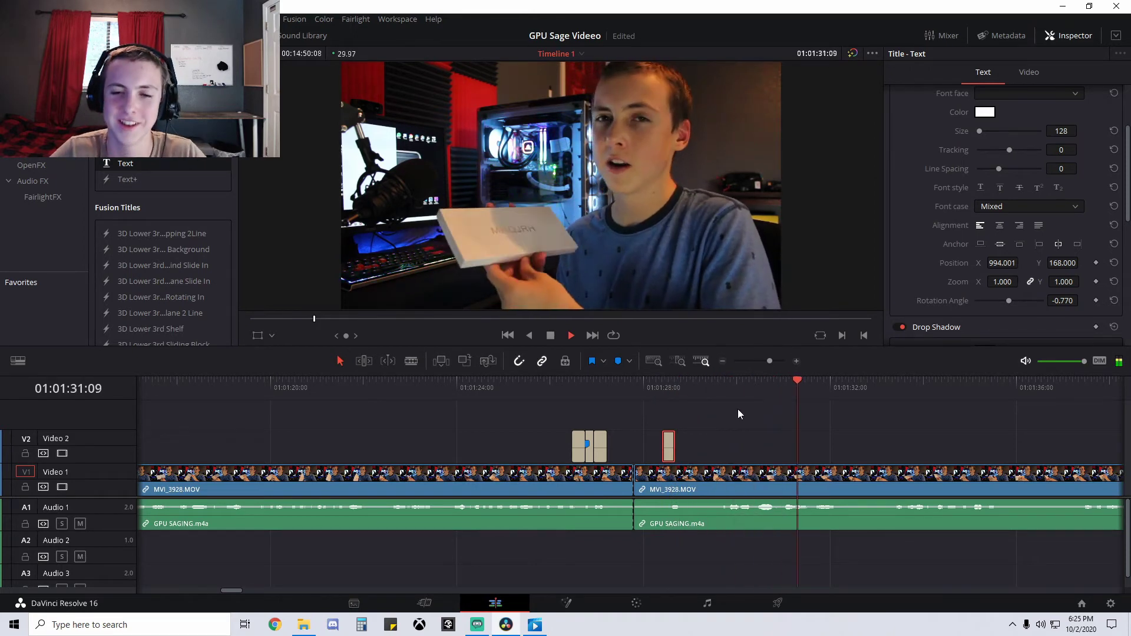
pyautogui.hotkey('ctrl', '-')
pyautogui.click(384, 405)
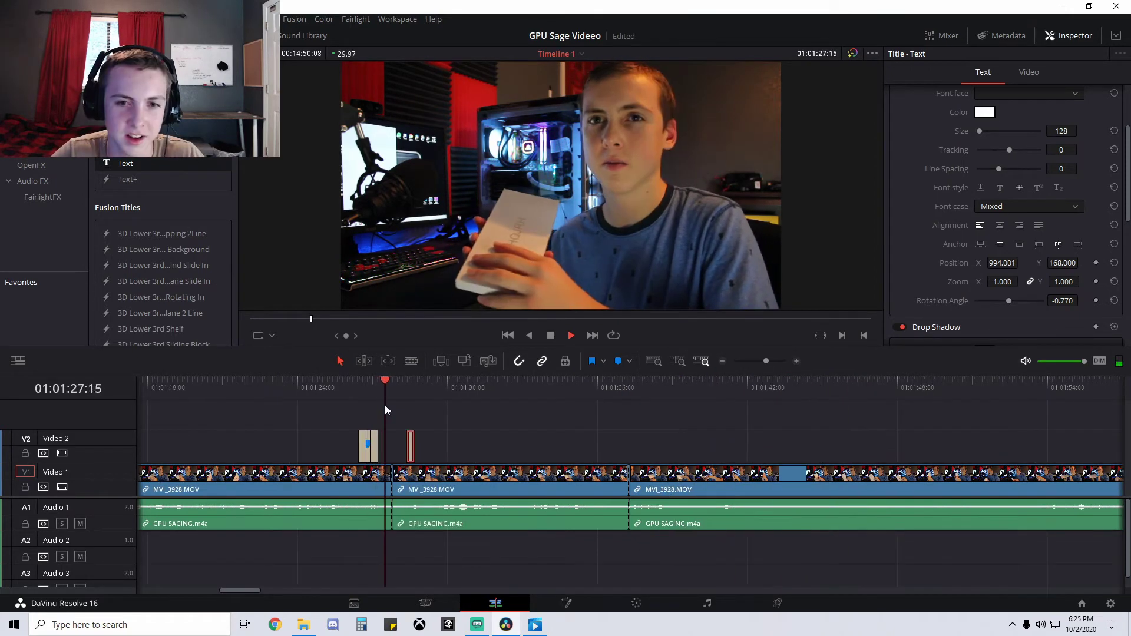
pyautogui.press('space')
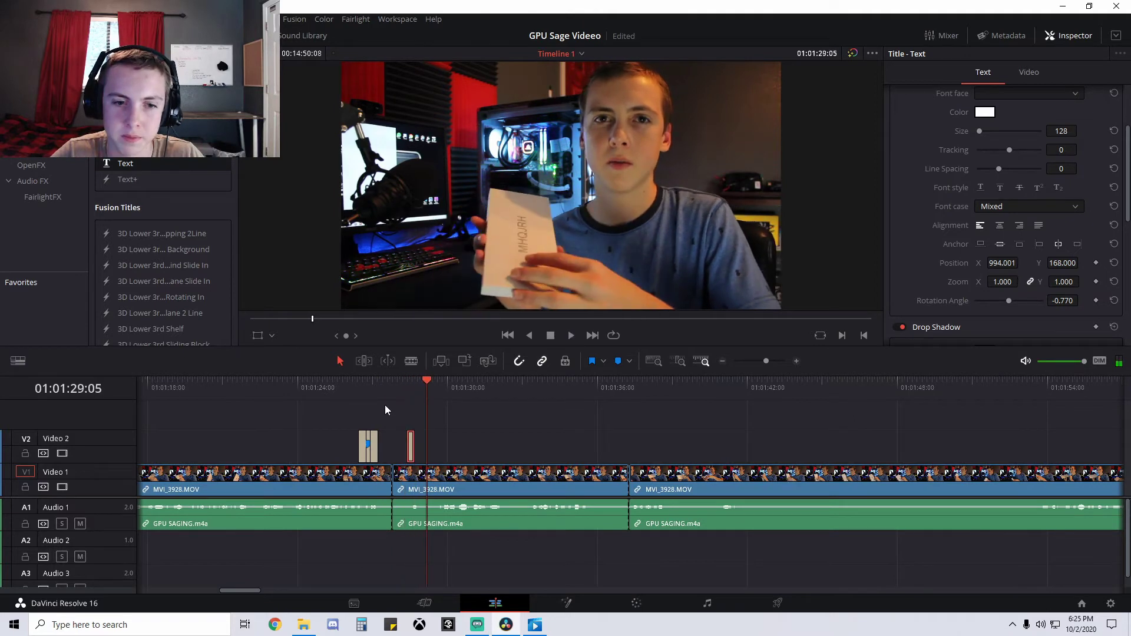
pyautogui.moveTo(767, 362); pyautogui.dragTo(773, 360)
pyautogui.press('space')
pyautogui.press('space')
# - Try to split the Video 1 clip after the pasted title and shift the part behind the cut
pyautogui.press('b')
pyautogui.click(661, 475)
pyautogui.press('a')
pyautogui.moveTo(717, 476); pyautogui.dragTo(764, 476)
# - Check the open windows and the running processes sorted by CPU in Task Manager, close it and relaunch DaVinci Resolve
pyautogui.click(506, 624)
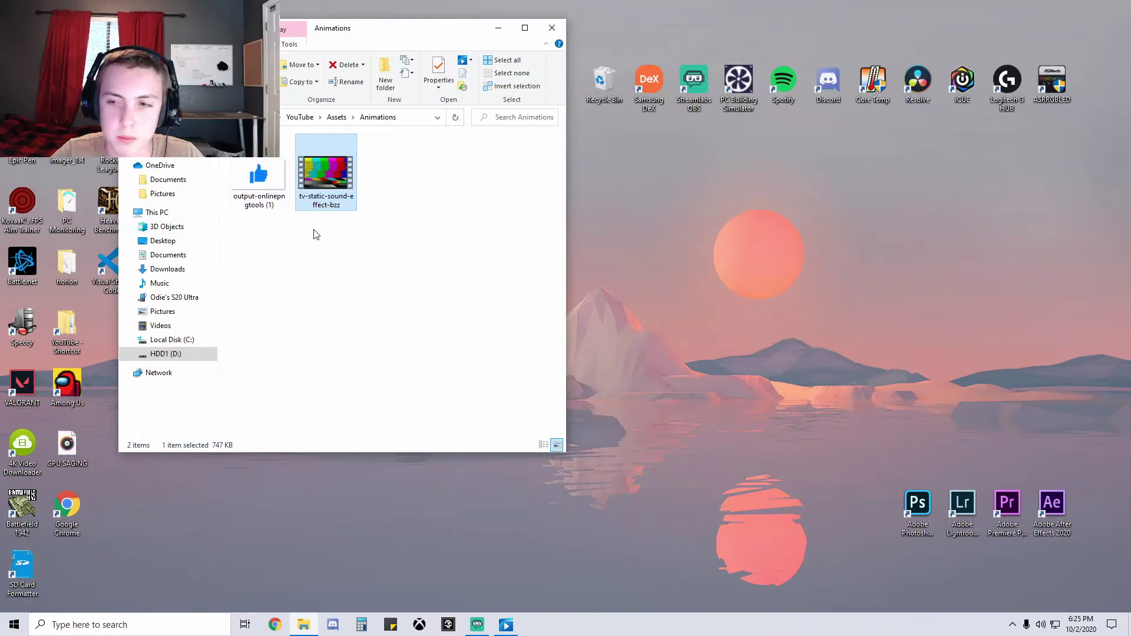
pyautogui.click(239, 621)
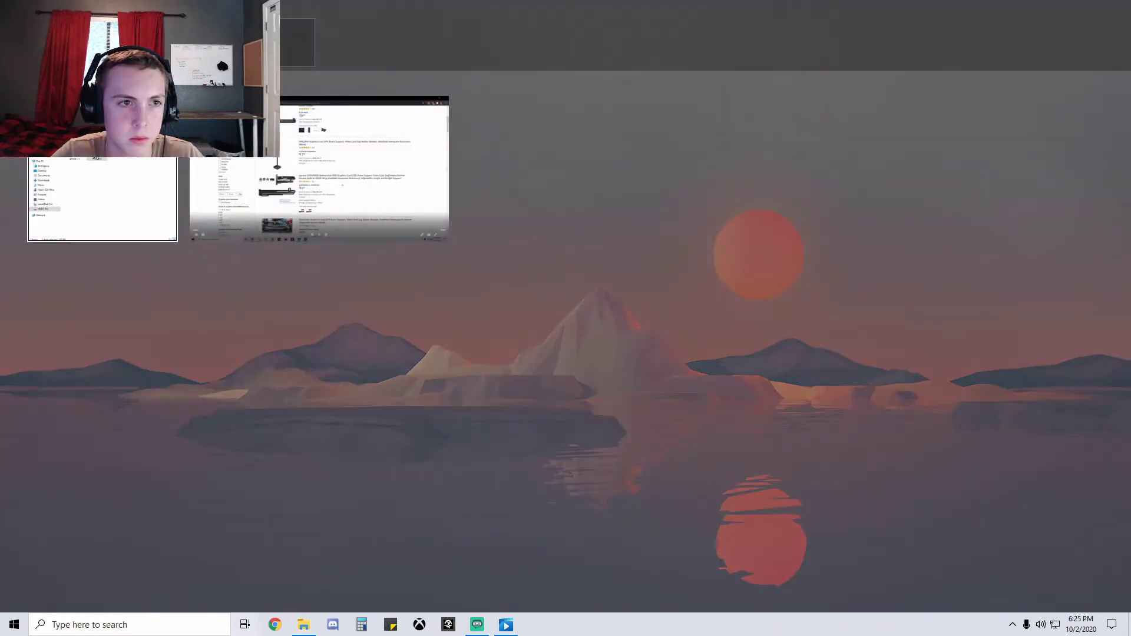
pyautogui.click(141, 162)
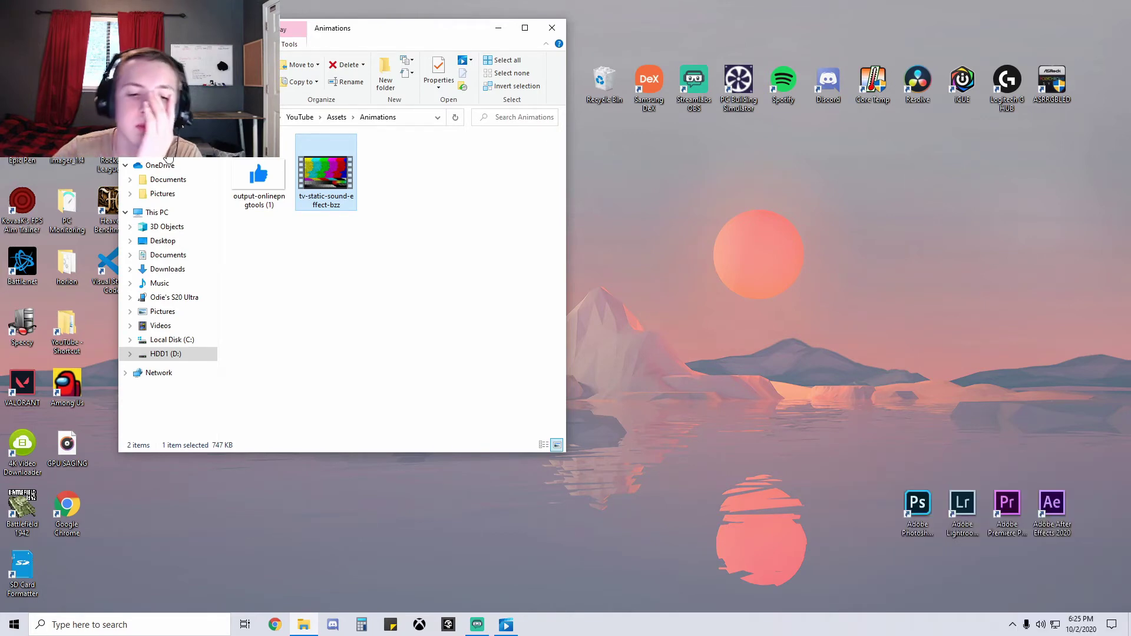
pyautogui.rightClick(542, 630)
pyautogui.click(575, 577)
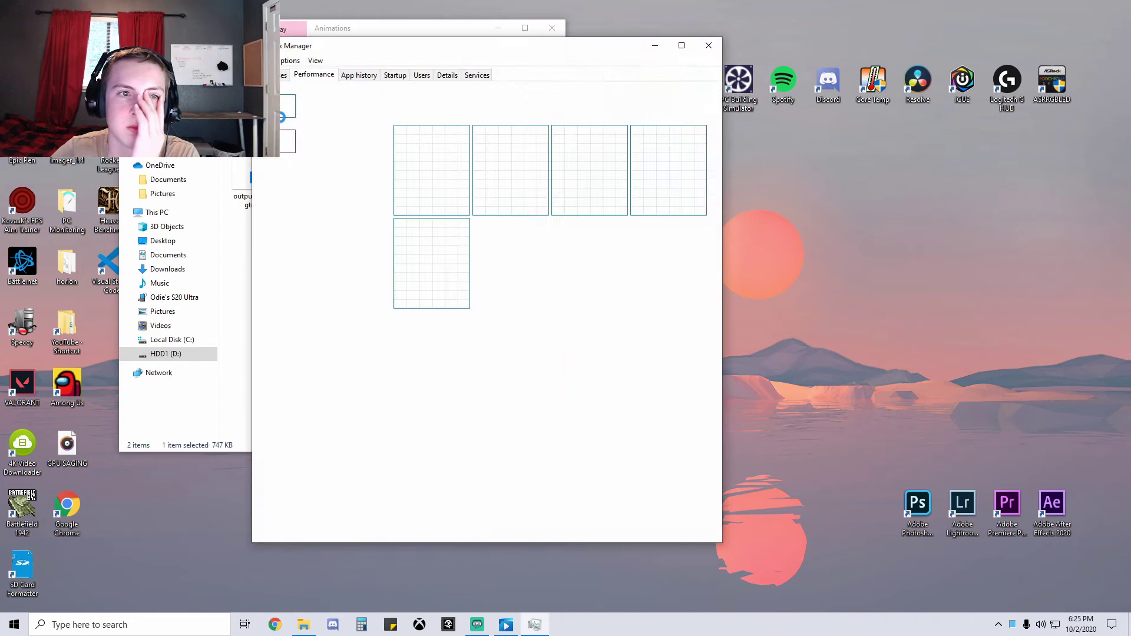
pyautogui.click(285, 76)
pyautogui.click(483, 106)
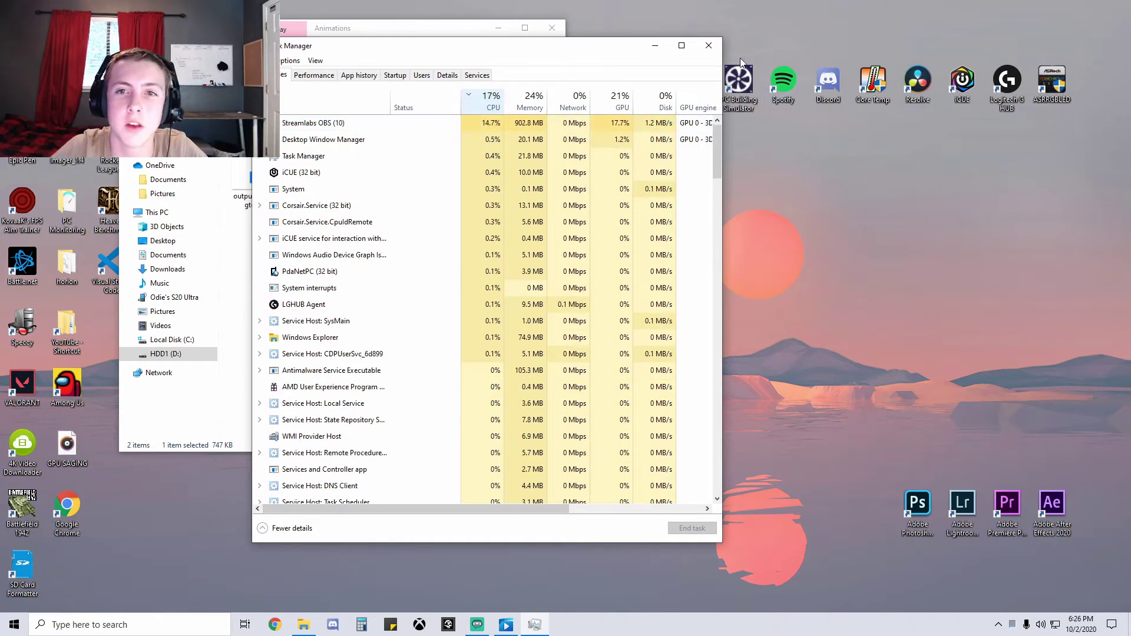
pyautogui.click(709, 45)
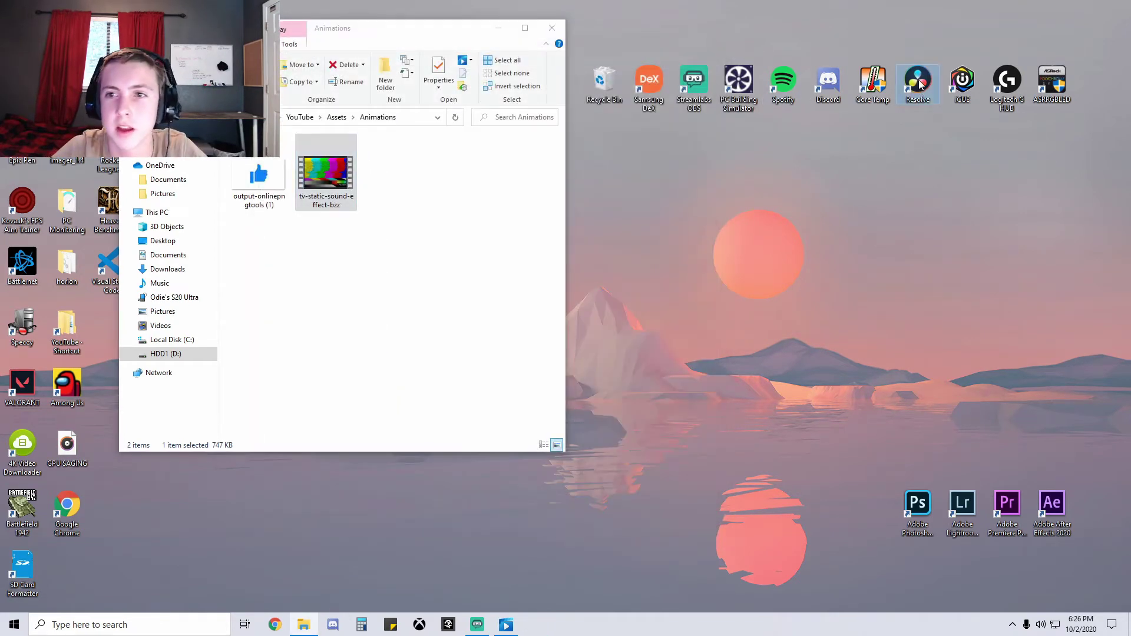
pyautogui.doubleClick(921, 85)
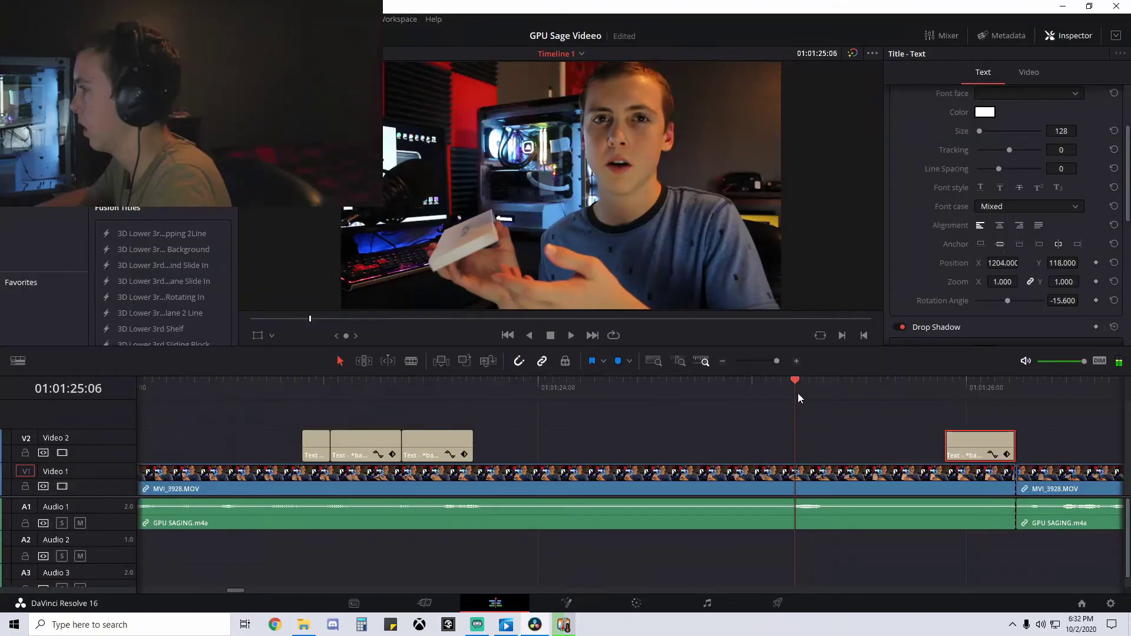
# - Move the last title on Video 2 earlier to start at 01:01:25:06, and put the playhead at 01:01:24:18
pyautogui.moveTo(798, 394); pyautogui.dragTo(722, 409)
pyautogui.moveTo(971, 436); pyautogui.dragTo(818, 440)
pyautogui.moveTo(696, 381); pyautogui.dragTo(669, 383)
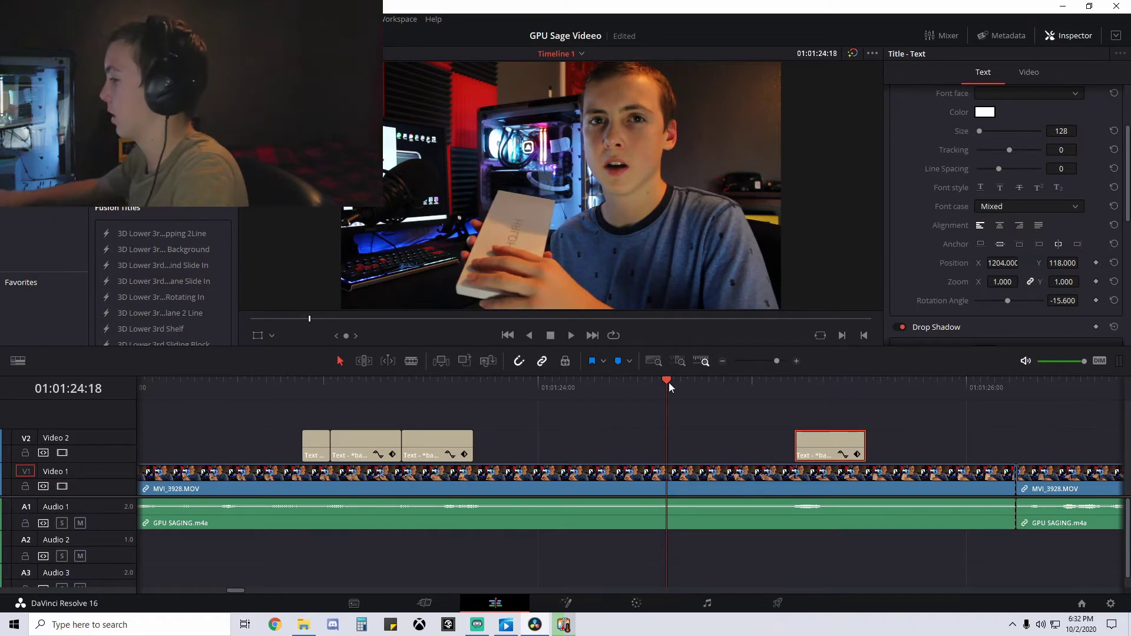
# - Split the Video 1 clip and its audio at about 01:01:33:23 and ripple delete the segment before the cut
pyautogui.click(716, 383)
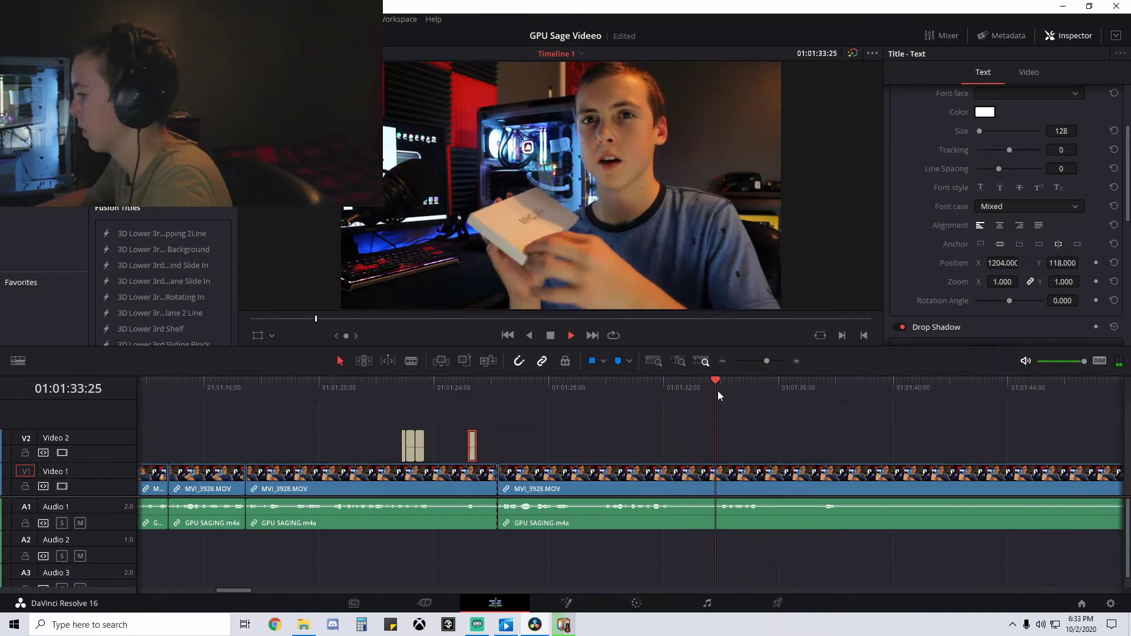
pyautogui.press('b')
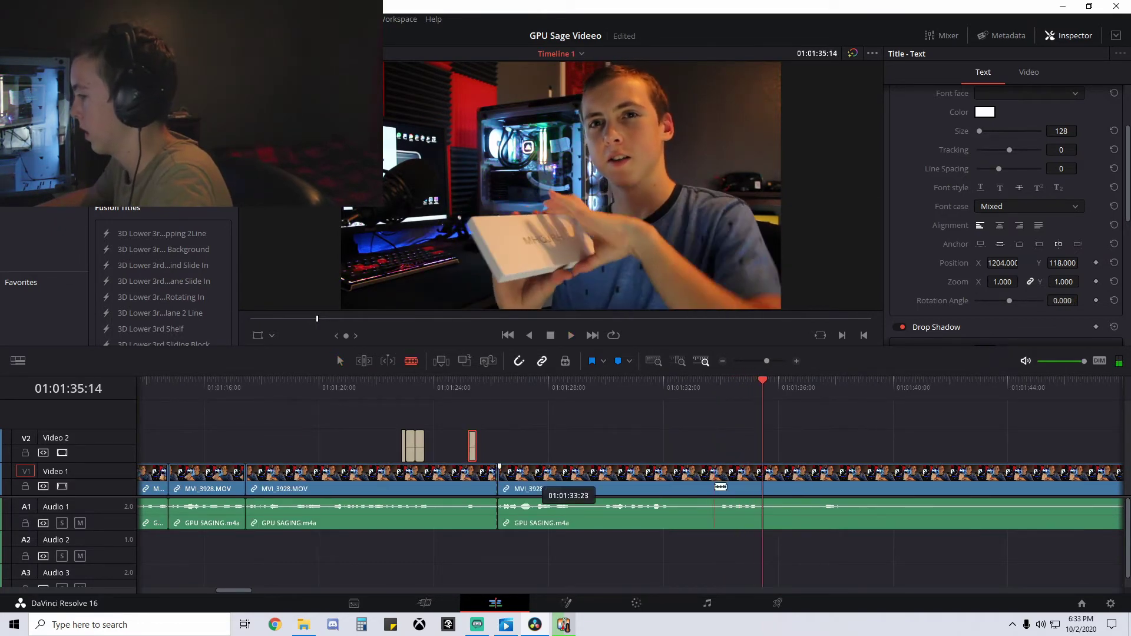
pyautogui.click(720, 489)
pyautogui.press('a')
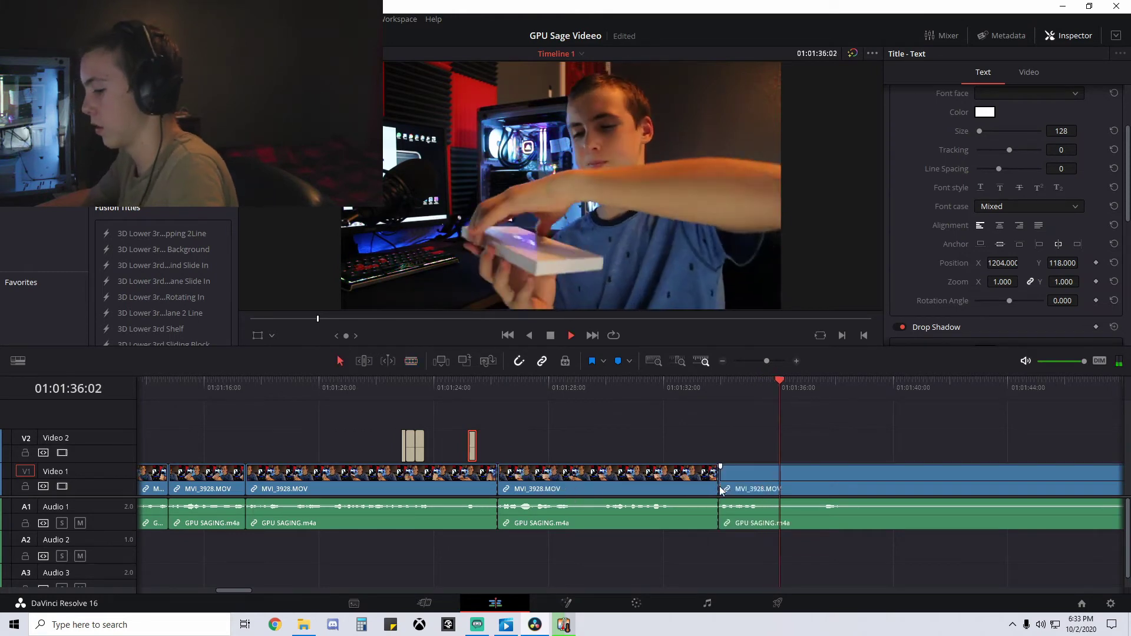
pyautogui.press('space')
pyautogui.click(704, 391)
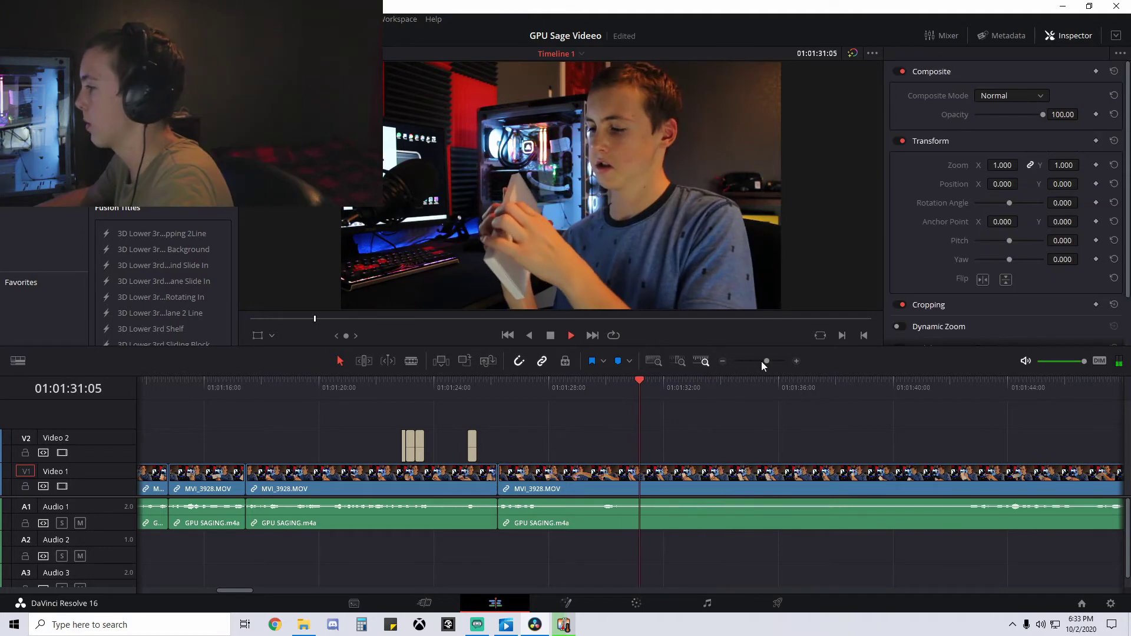
# - Try to split the Video 1 clip and its audio at 01:02:19:22
pyautogui.moveTo(246, 591); pyautogui.dragTo(252, 591)
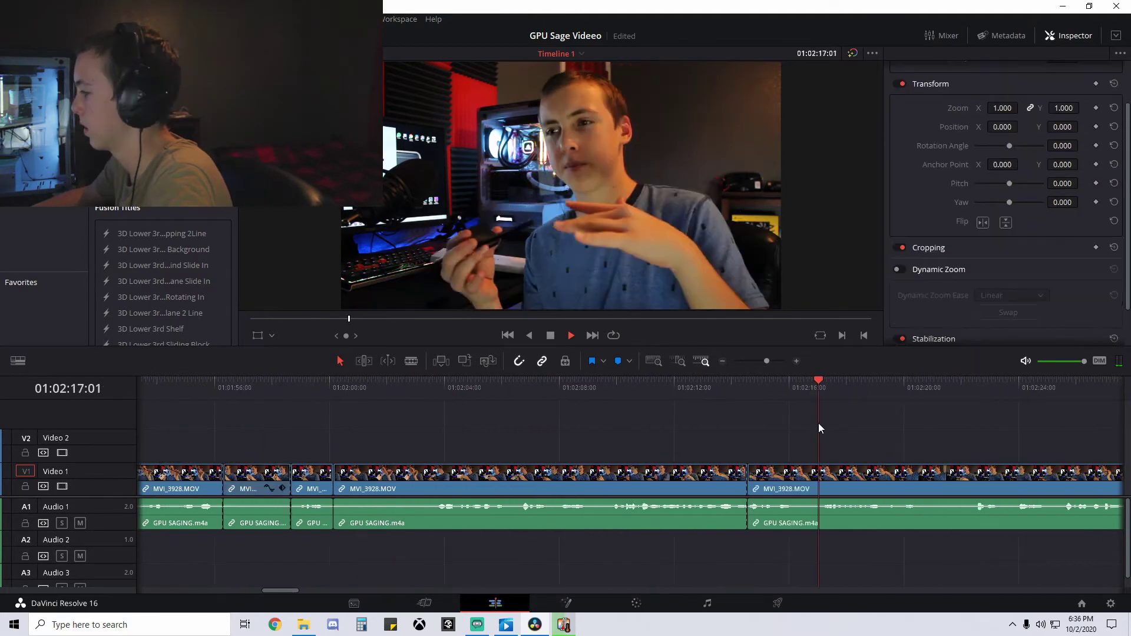
pyautogui.moveTo(287, 594); pyautogui.dragTo(299, 593)
pyautogui.press('space')
pyautogui.hotkey('ctrl', 'b')
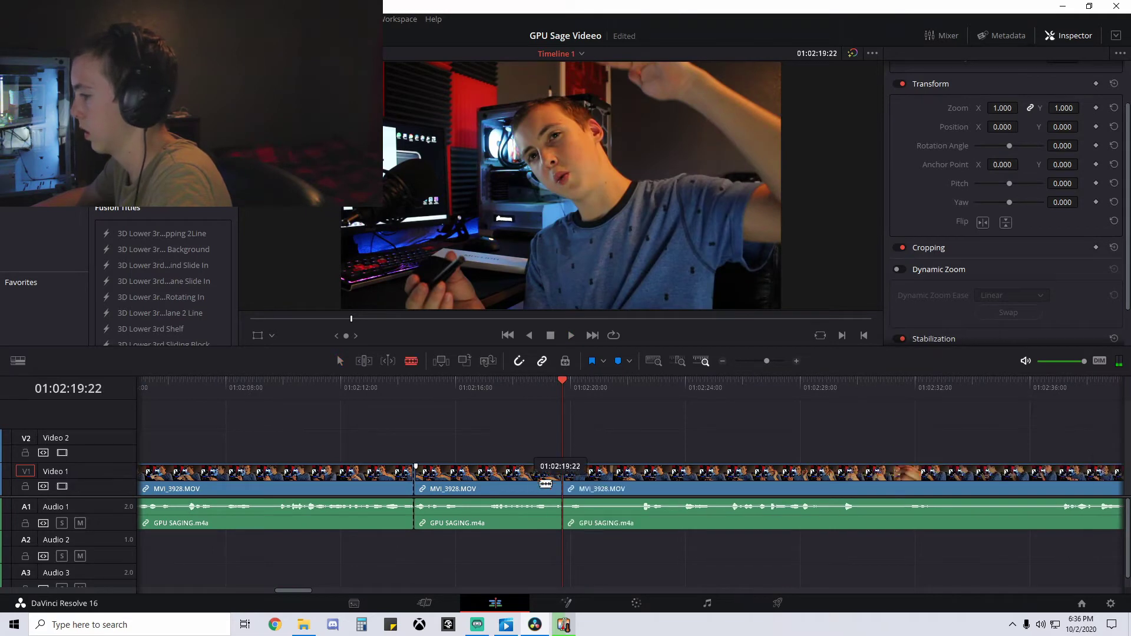
pyautogui.click(543, 489)
pyautogui.press('Delete')
# - Review the footage around 01:02:17 and isolate a short Video 1 segment starting at 01:02:16:28
pyautogui.click(387, 383)
pyautogui.press('space')
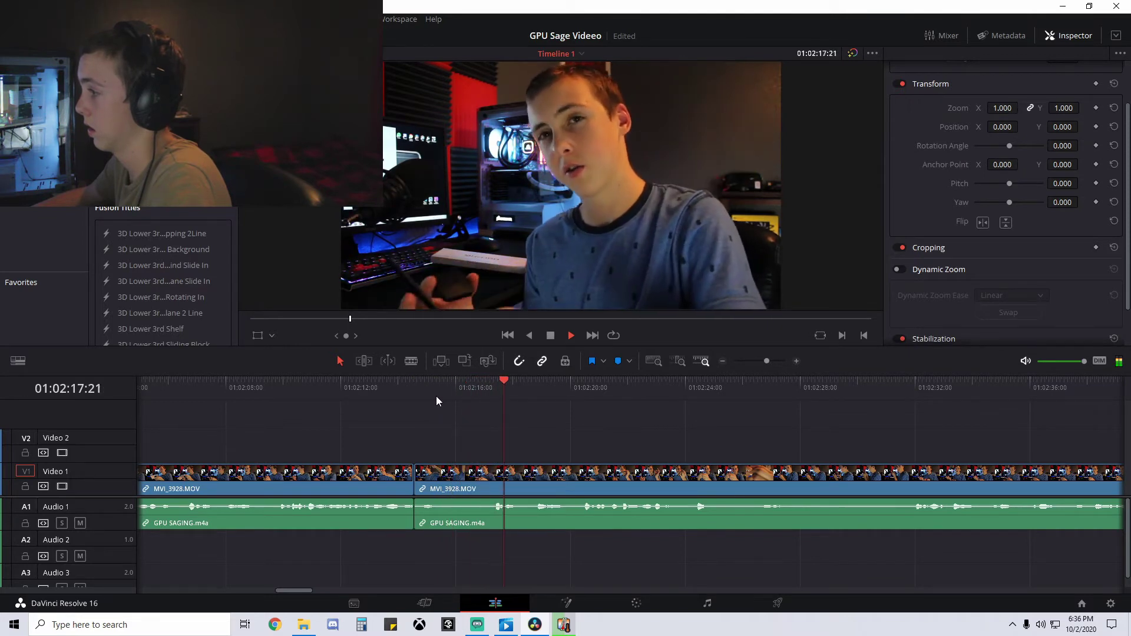
pyautogui.press('space')
pyautogui.click(762, 360)
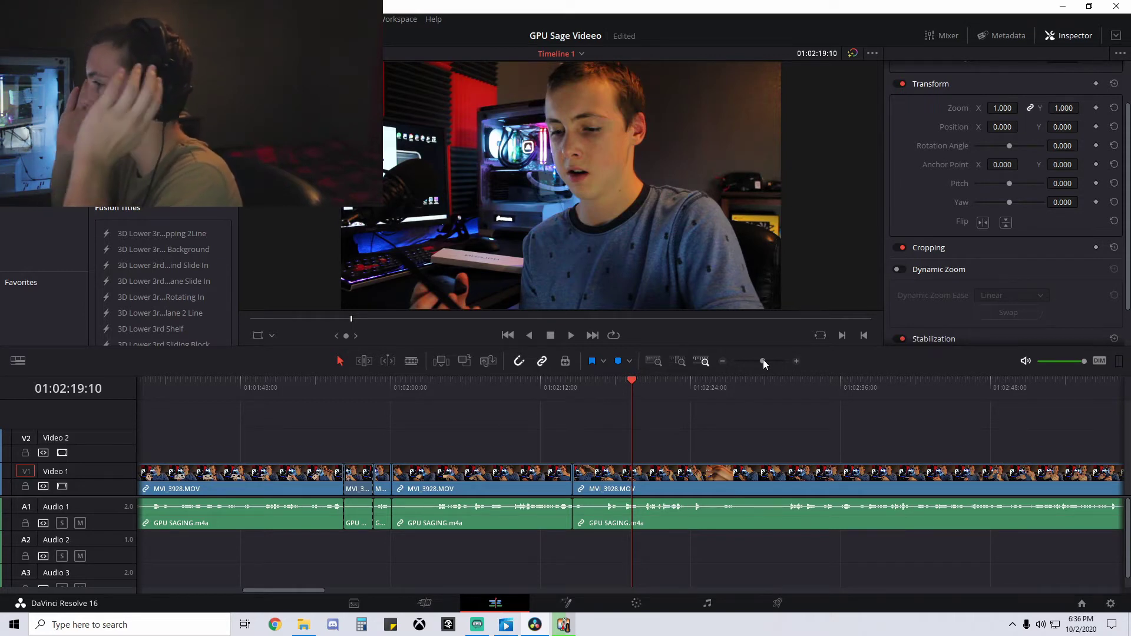
pyautogui.moveTo(640, 385); pyautogui.dragTo(581, 385)
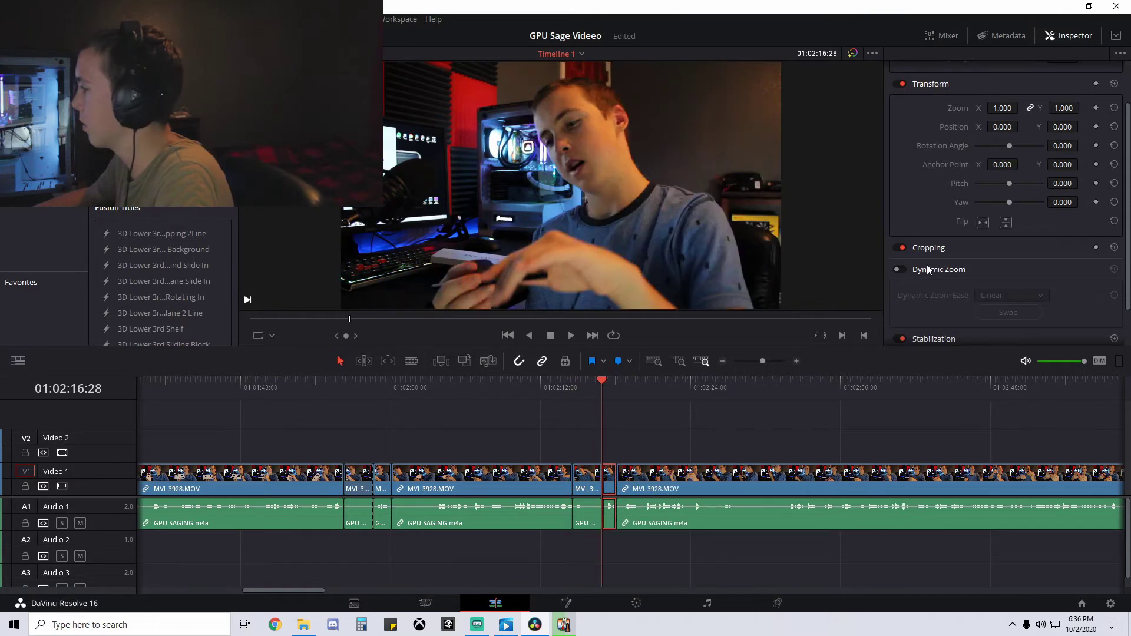
# - Enable Dynamic Zoom with Linear ease on the short segment at 01:02:16:28 and play it back
pyautogui.click(899, 270)
pyautogui.click(994, 294)
pyautogui.click(995, 311)
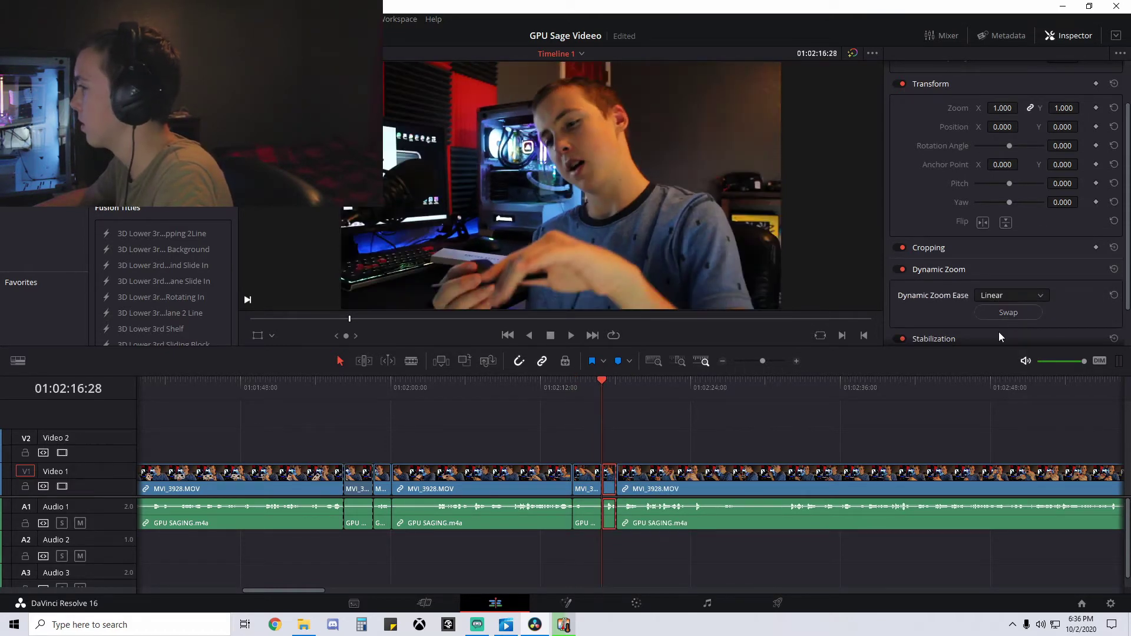
pyautogui.press('space')
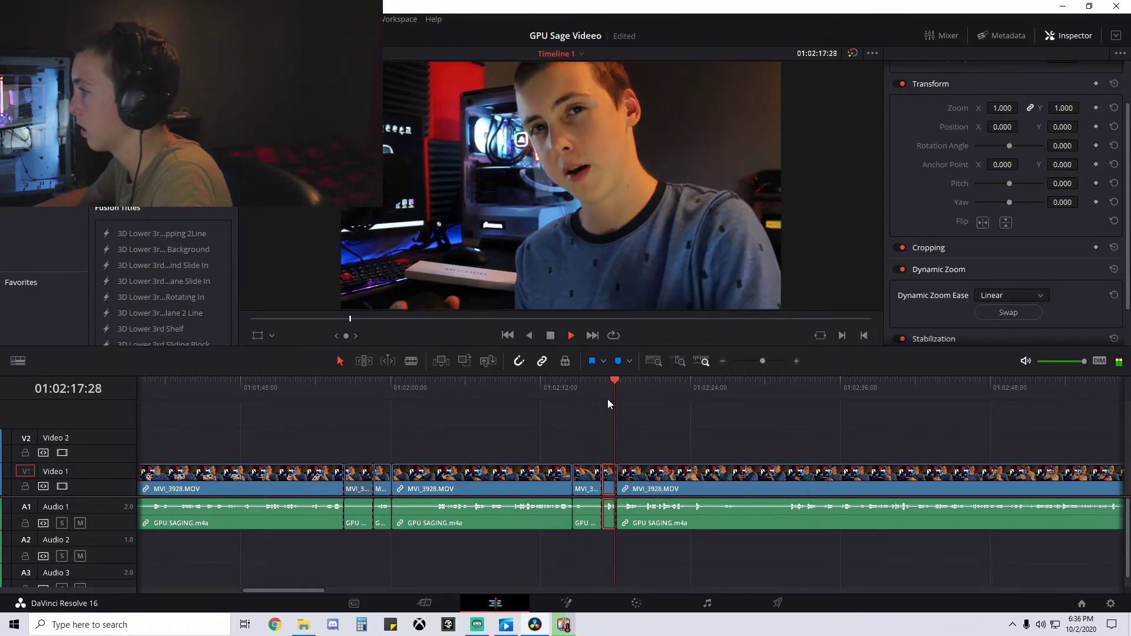
pyautogui.press('space')
pyautogui.click(549, 389)
pyautogui.press('space')
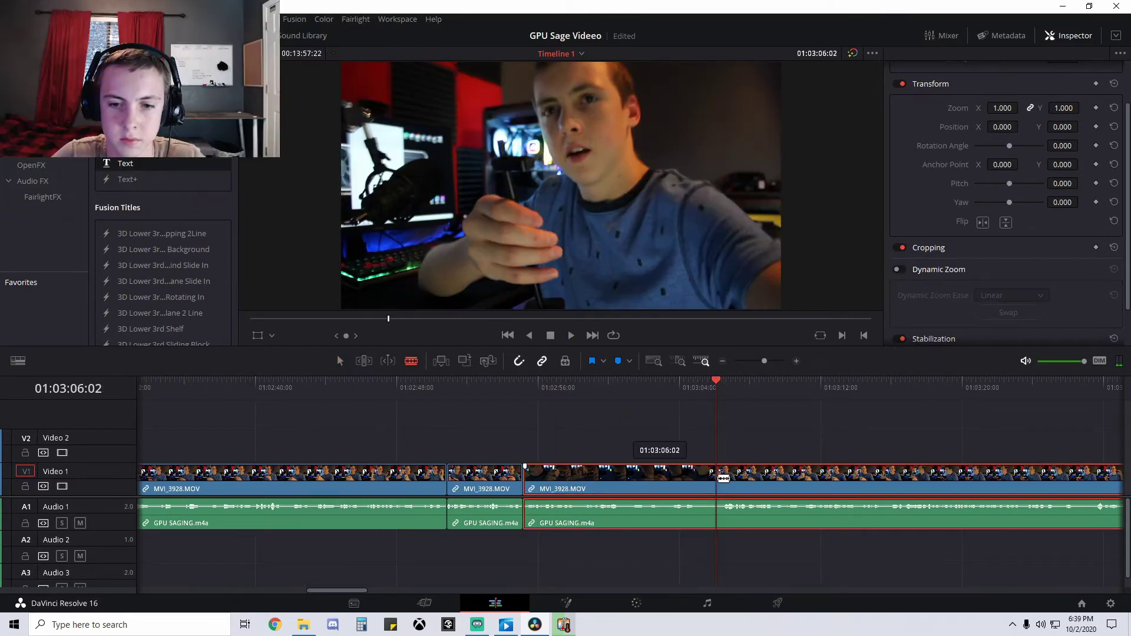
# - Split the dark close-up clip off at 01:03:06:02 and brighten it by raising its custom curve on the Color page
pyautogui.click(589, 471)
pyautogui.click(556, 390)
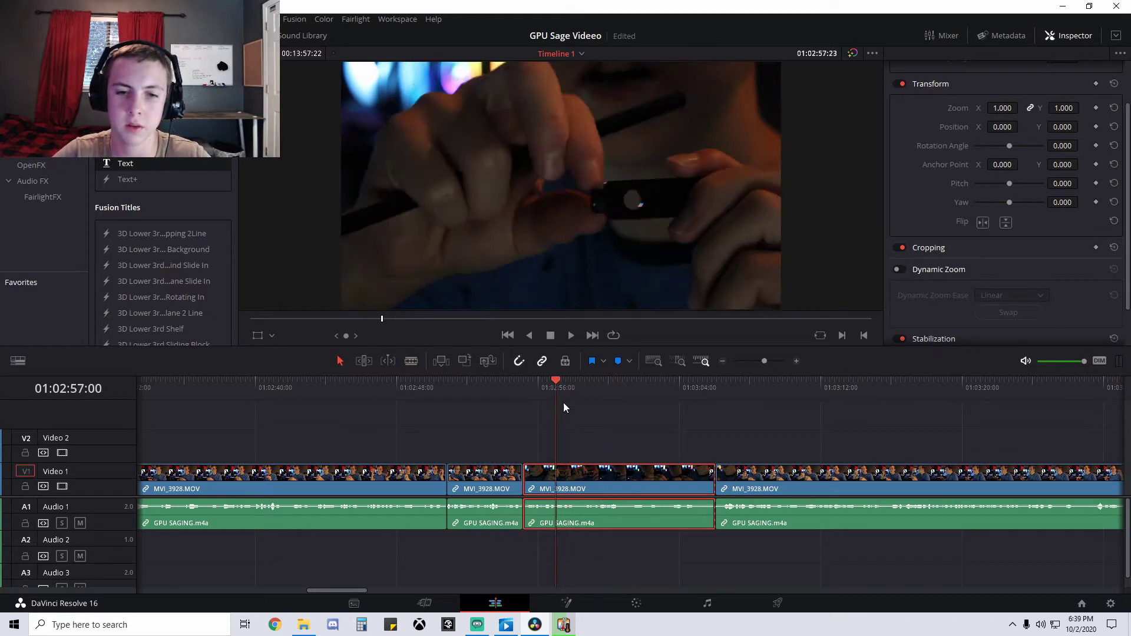
pyautogui.click(636, 603)
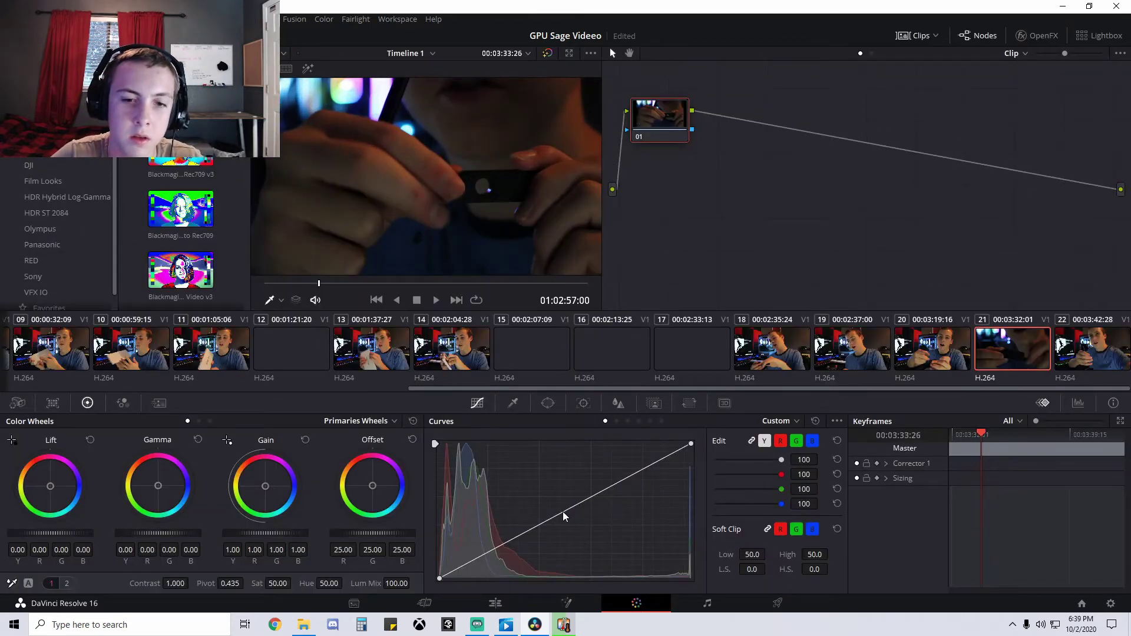
pyautogui.moveTo(548, 495)
pyautogui.mouseDown()
pyautogui.moveTo(533, 468)
pyautogui.moveTo(539, 474)
pyautogui.mouseUp()
pyautogui.click(494, 603)
pyautogui.click(526, 390)
pyautogui.press('space')
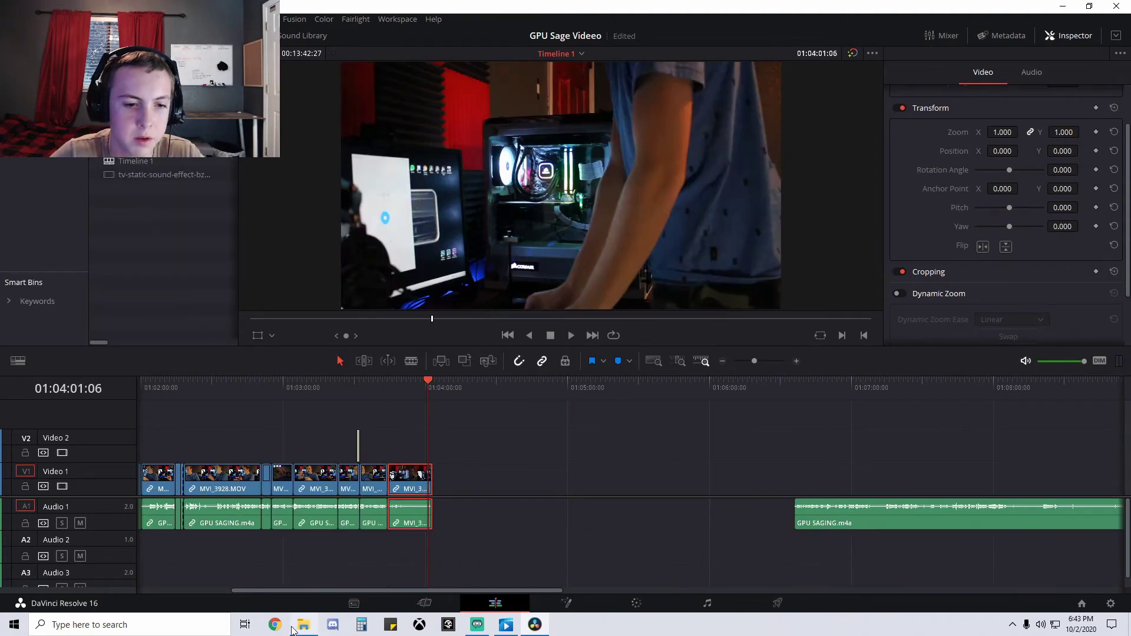
# - Add the clips MVI_3931 to MVI_3935 from the GPU Sage VID folder to the timeline after the existing footage
pyautogui.click(303, 625)
pyautogui.moveTo(450, 366); pyautogui.dragTo(455, 483)
pyautogui.click(304, 625)
pyautogui.moveTo(517, 365); pyautogui.dragTo(726, 520)
pyautogui.click(303, 624)
pyautogui.moveTo(584, 365); pyautogui.dragTo(716, 483)
pyautogui.click(303, 624)
pyautogui.click(646, 365)
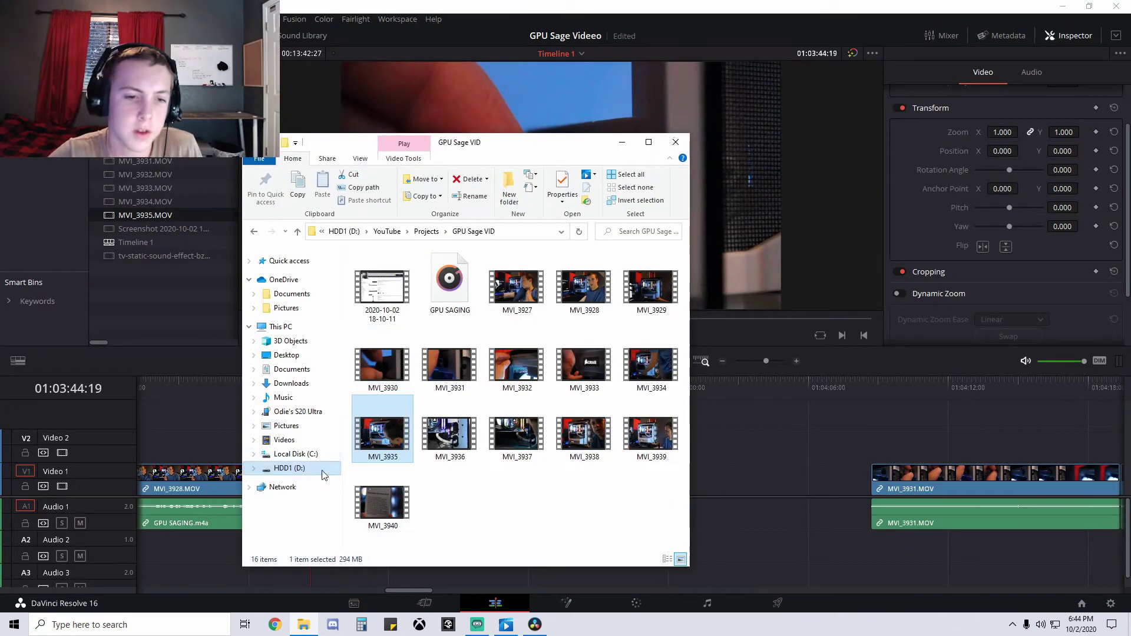
# - Open a second File Explorer window and go to the Music folder under YouTube, Assets on HDD1 (D:)
pyautogui.rightClick(307, 623)
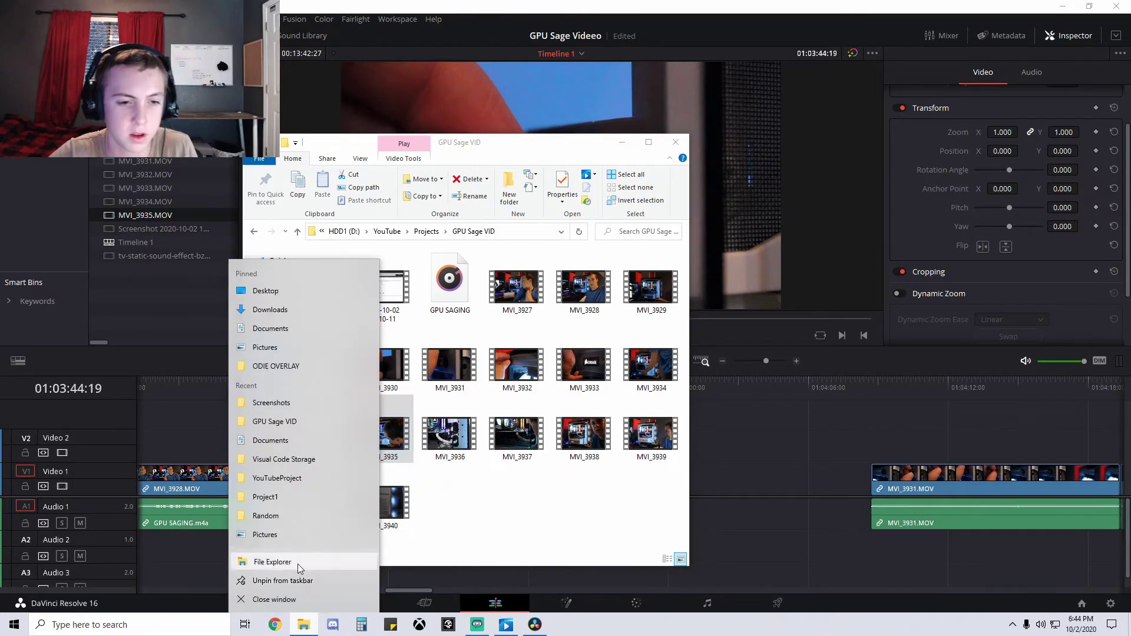
pyautogui.click(294, 562)
pyautogui.moveTo(483, 157); pyautogui.dragTo(0, 76)
pyautogui.moveTo(556, 159); pyautogui.dragTo(483, 122)
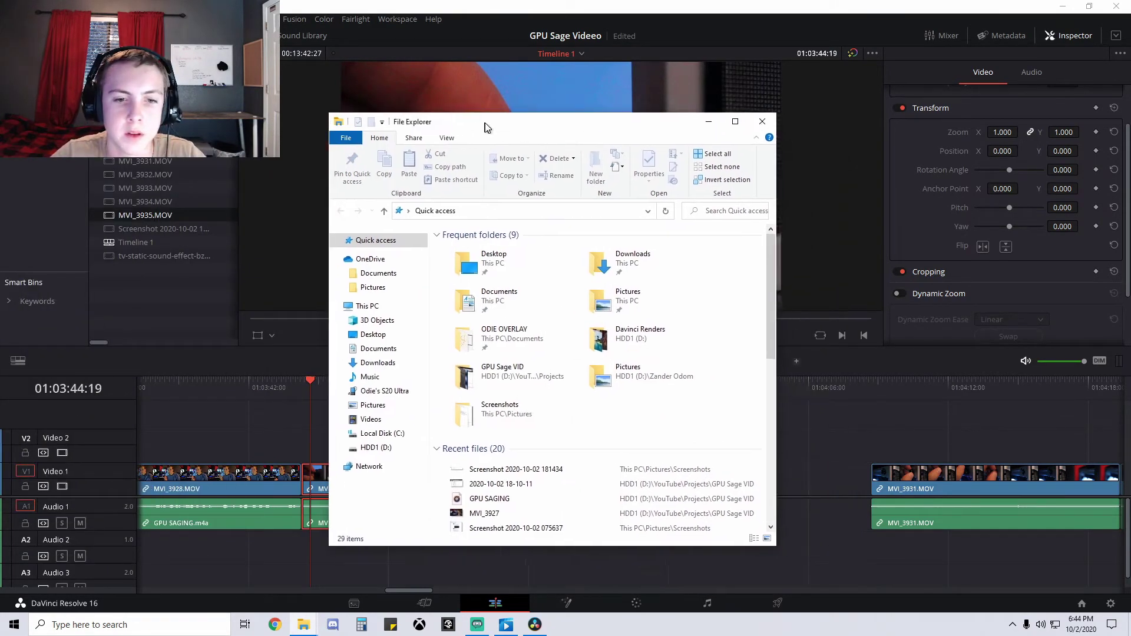
pyautogui.click(379, 449)
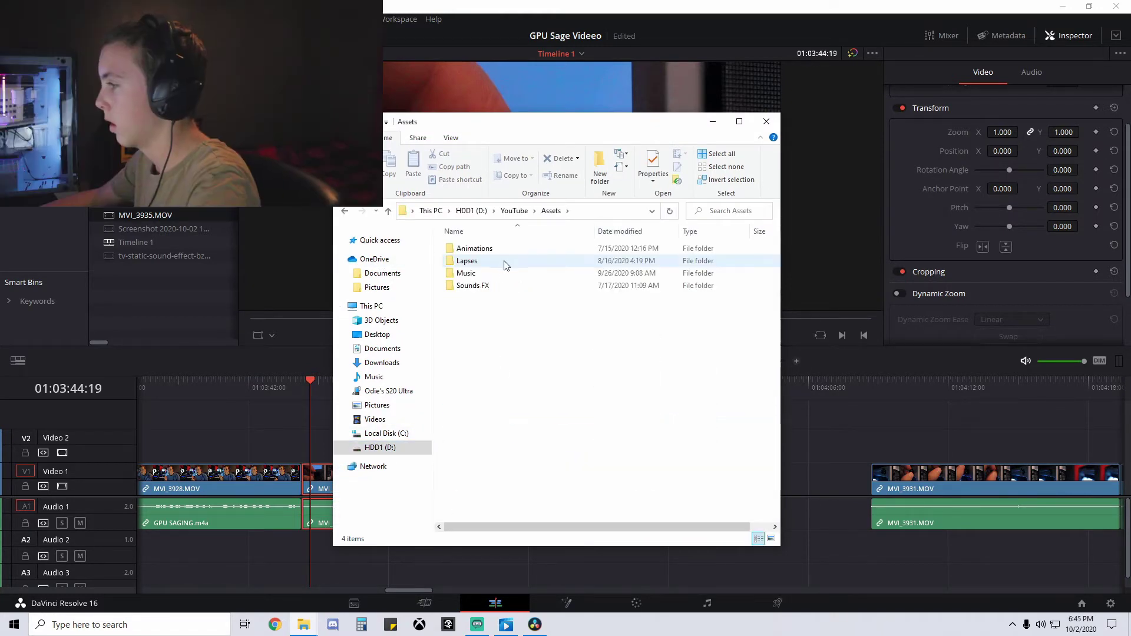
pyautogui.click(499, 276)
pyautogui.doubleClick(499, 276)
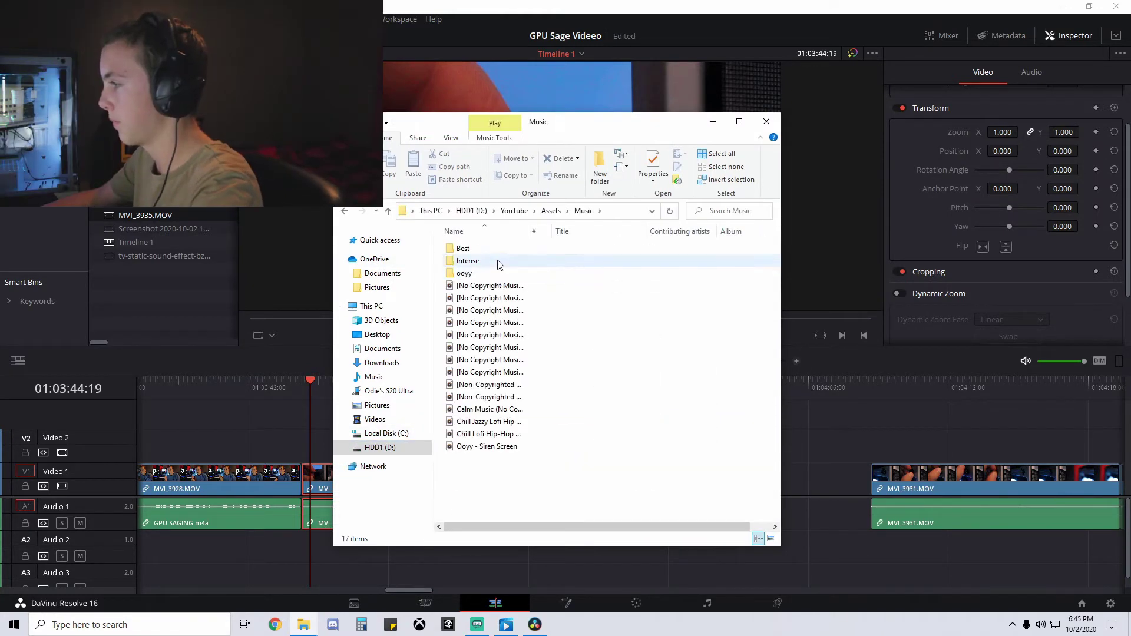
# - Browse the Intense music folder and preview the tracks Wonton - Ramzoid and Turtle Time
pyautogui.doubleClick(498, 261)
pyautogui.click(347, 213)
pyautogui.doubleClick(502, 263)
pyautogui.doubleClick(346, 212)
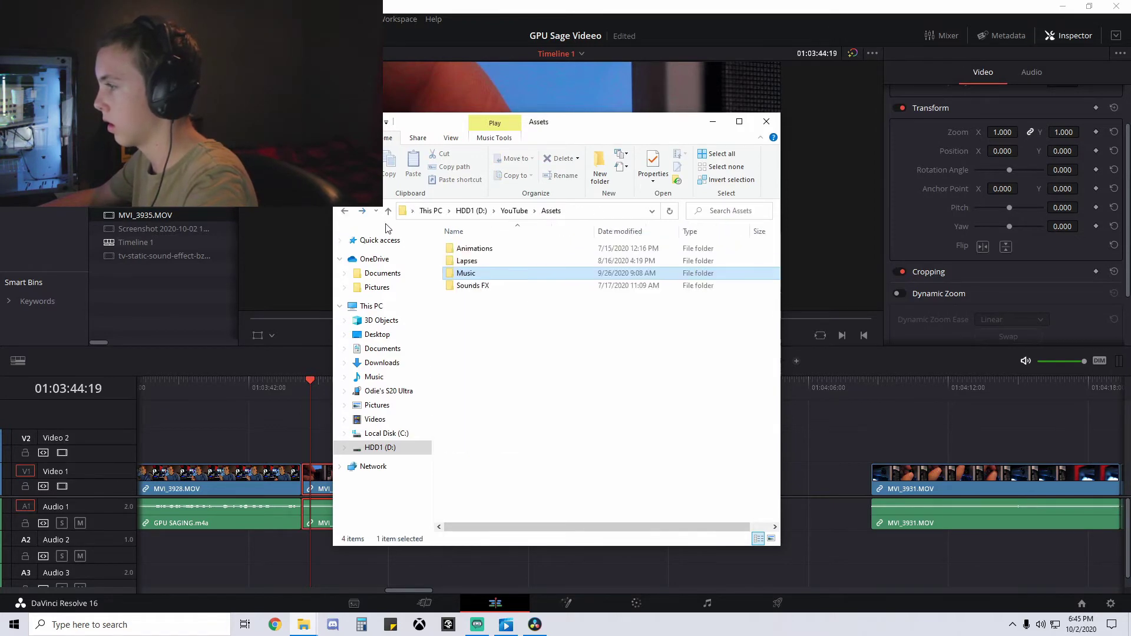
pyautogui.click(363, 212)
pyautogui.doubleClick(485, 264)
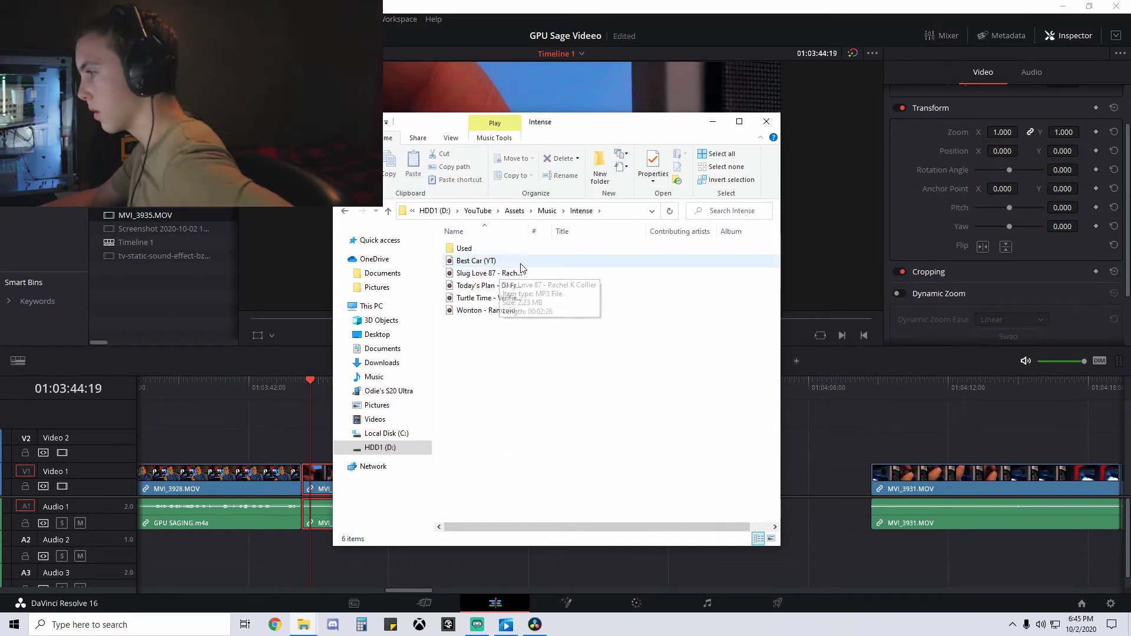
pyautogui.doubleClick(513, 310)
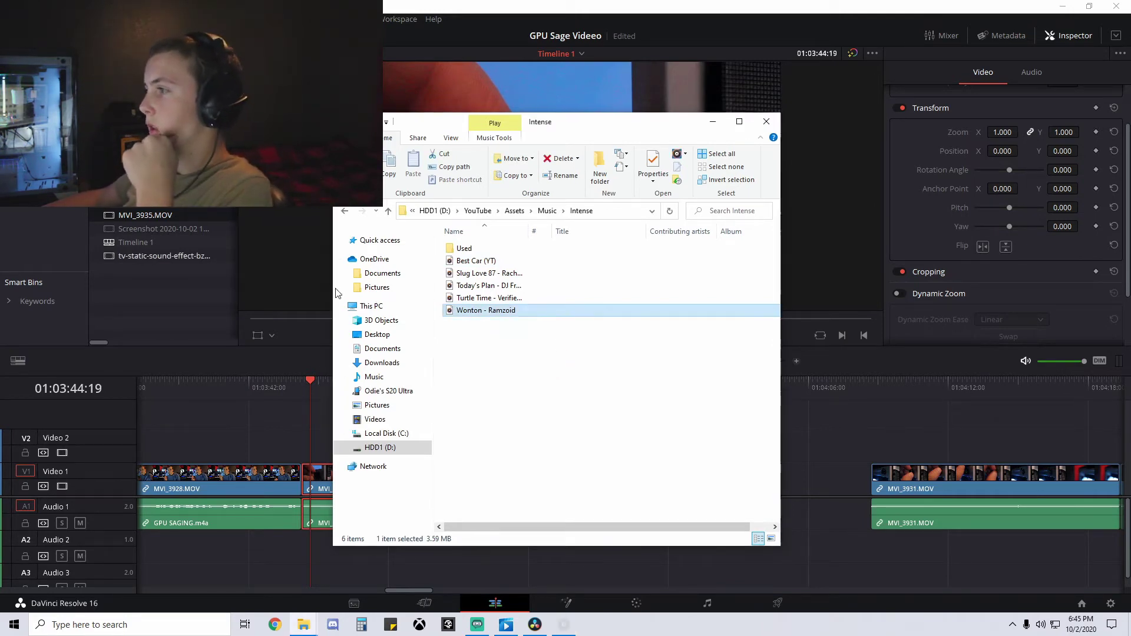
pyautogui.doubleClick(471, 298)
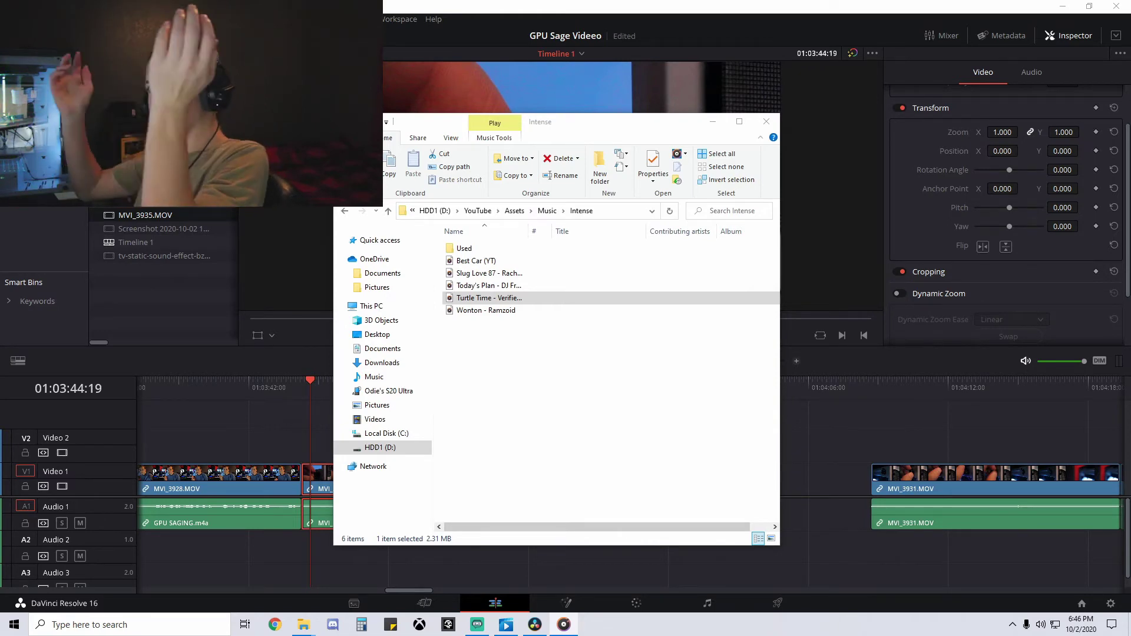
# - Preview the tracks Today's Plan and Slug Love 87, and place Turtle Time on Audio 2 beneath the start of MVI_3930
pyautogui.click(536, 285)
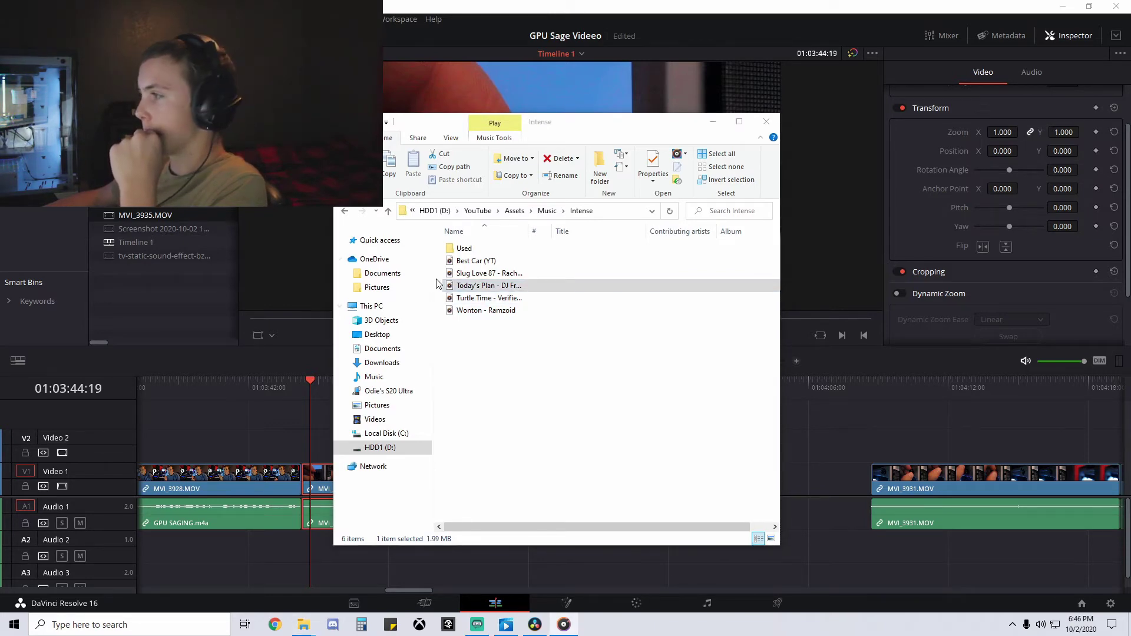
pyautogui.doubleClick(507, 274)
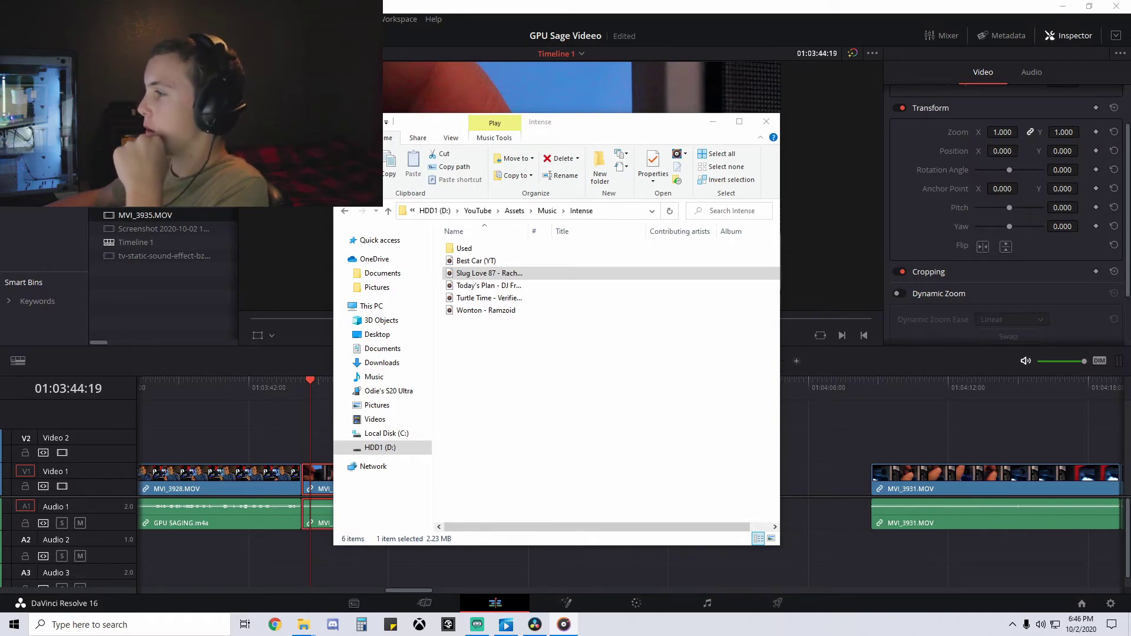
pyautogui.moveTo(521, 125); pyautogui.dragTo(297, 540)
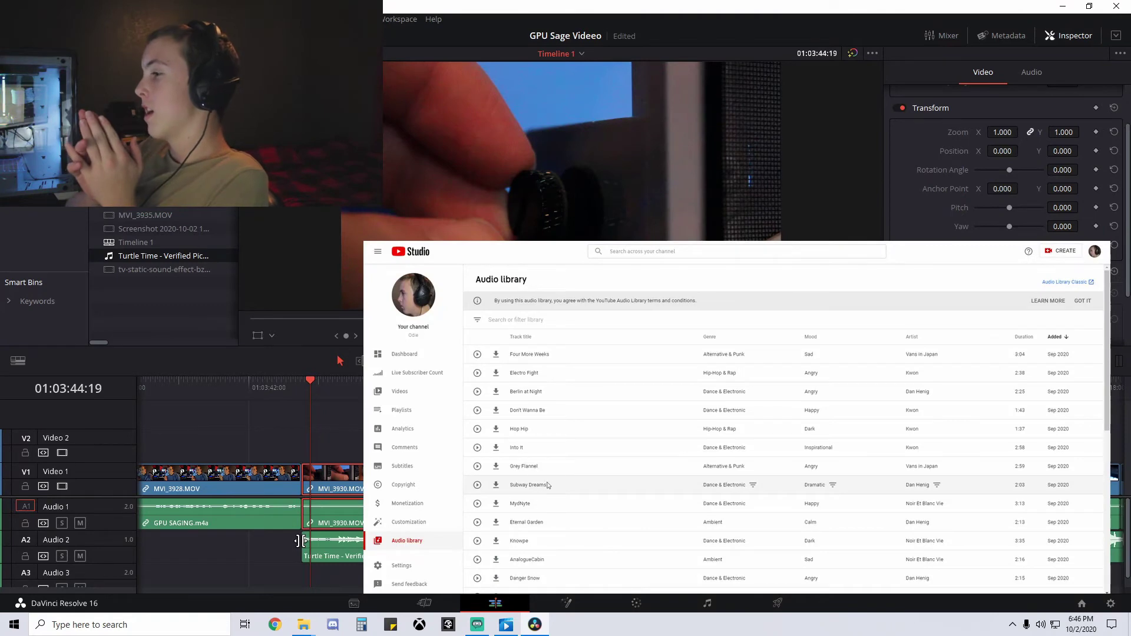
# - Lower the Turtle Time clip's volume to -10.71 and play the transition from MVI_3928 into the music
pyautogui.moveTo(300, 397); pyautogui.dragTo(283, 389)
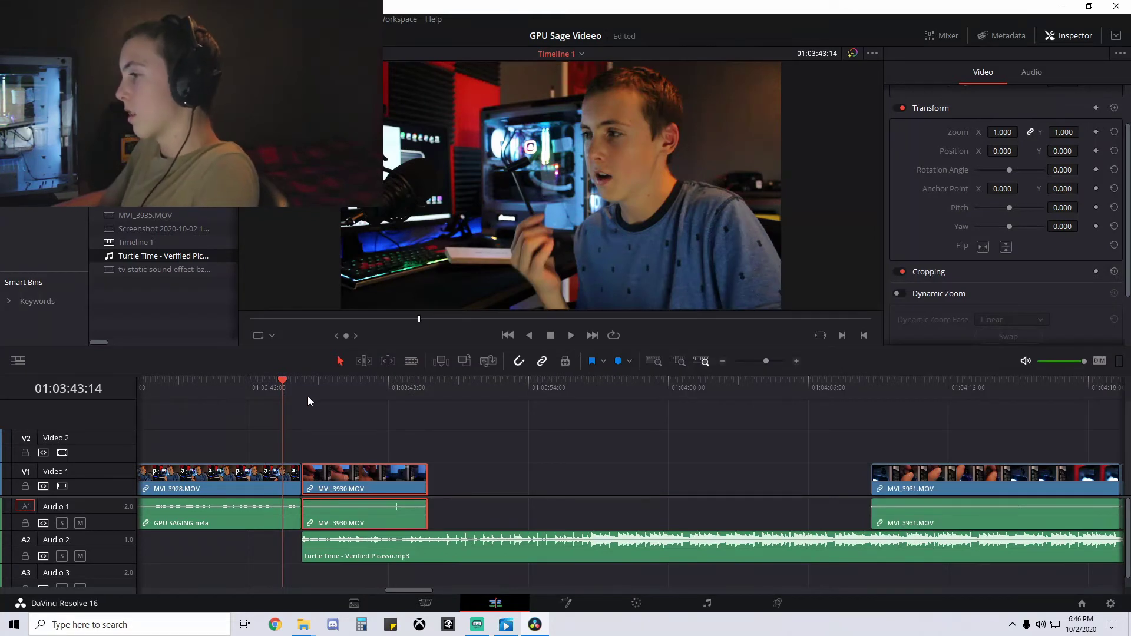
pyautogui.click(281, 390)
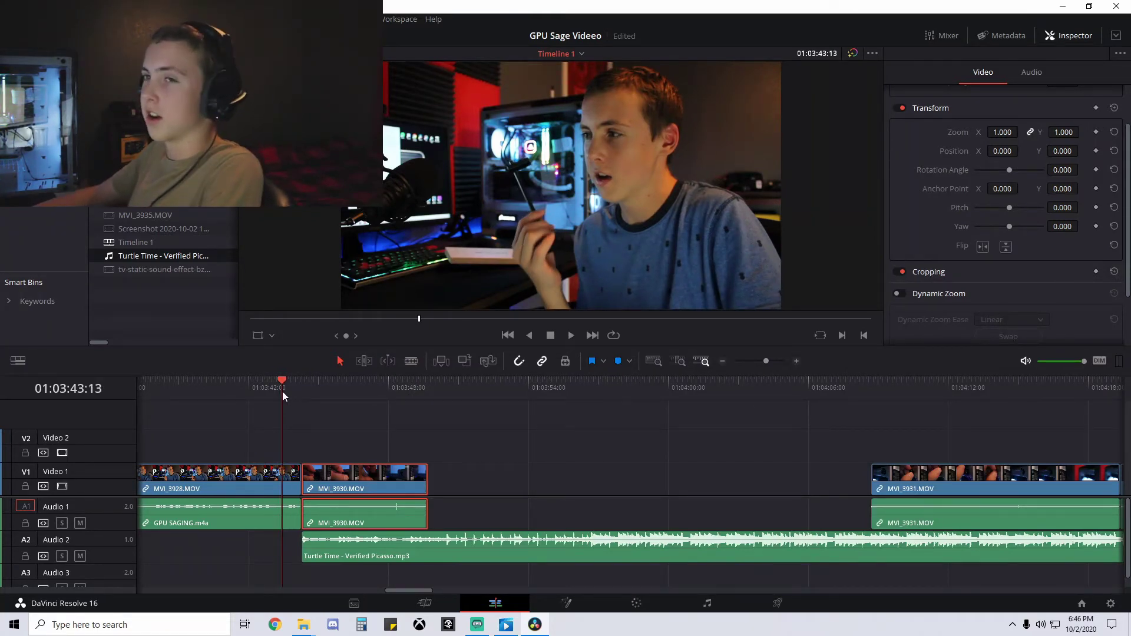
pyautogui.press('space')
pyautogui.click(477, 391)
pyautogui.moveTo(531, 537); pyautogui.dragTo(329, 547)
pyautogui.click(942, 36)
pyautogui.press('space')
pyautogui.click(525, 547)
pyautogui.press('BackSpace')
pyautogui.click(941, 36)
pyautogui.click(281, 390)
pyautogui.press('space')
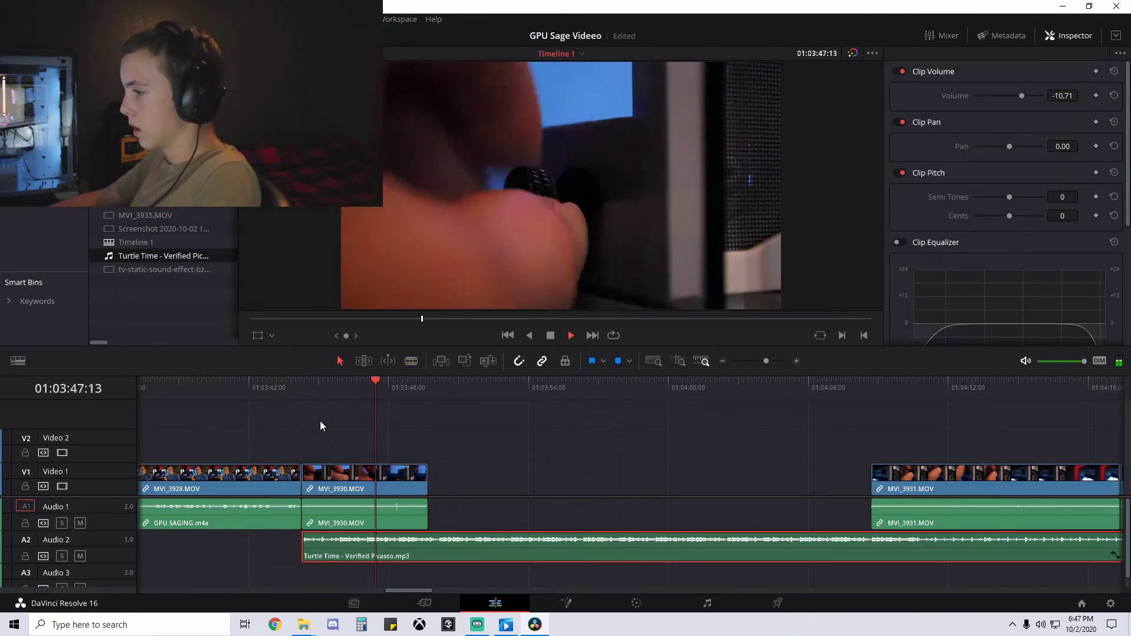
# - Delete MVI_3930's audio, then split its video, remove the unwanted part and close the gap
pyautogui.keyDown('alt'); pyautogui.click(408, 508); pyautogui.keyUp('alt')
pyautogui.press('BackSpace')
pyautogui.click(380, 394)
pyautogui.hotkey('ctrl', 'b')
pyautogui.click(345, 474)
pyautogui.press('BackSpace')
pyautogui.moveTo(399, 477); pyautogui.dragTo(355, 477)
pyautogui.click(299, 392)
pyautogui.press('space')
# - Move MVI_3931 directly after the shortened MVI_3930 footage, starting at 01:03:47:14
pyautogui.moveTo(899, 476); pyautogui.dragTo(376, 476)
pyautogui.press('space')
pyautogui.moveTo(365, 391); pyautogui.dragTo(376, 409)
pyautogui.moveTo(413, 476); pyautogui.dragTo(404, 476)
pyautogui.scroll(5, 599, 430)
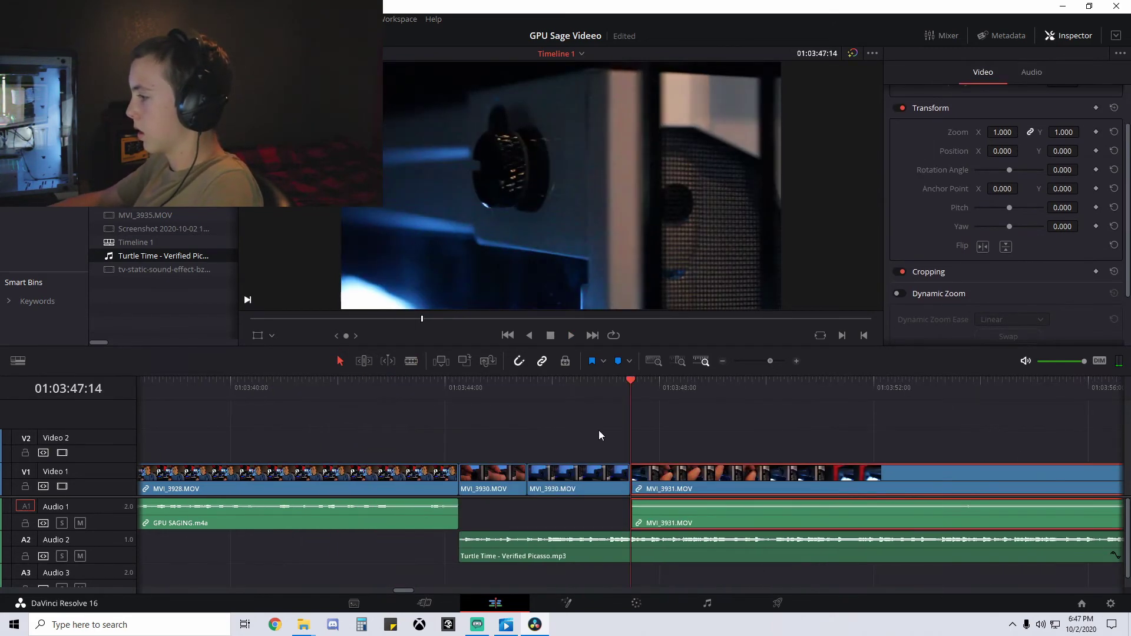
# - Split MVI_3931 after its opening shot and delete the clip's audio from Audio 1
pyautogui.moveTo(595, 389); pyautogui.dragTo(540, 389)
pyautogui.scroll(-5, 637, 401)
pyautogui.moveTo(654, 393); pyautogui.dragTo(659, 395)
pyautogui.hotkey('ctrl', 'b')
pyautogui.moveTo(656, 476)
pyautogui.mouseDown()
pyautogui.moveTo(639, 476)
pyautogui.moveTo(658, 475)
pyautogui.mouseUp()
pyautogui.click(622, 390)
pyautogui.keyDown('alt'); pyautogui.click(629, 515); pyautogui.keyUp('alt')
pyautogui.press('BackSpace')
pyautogui.press('space')
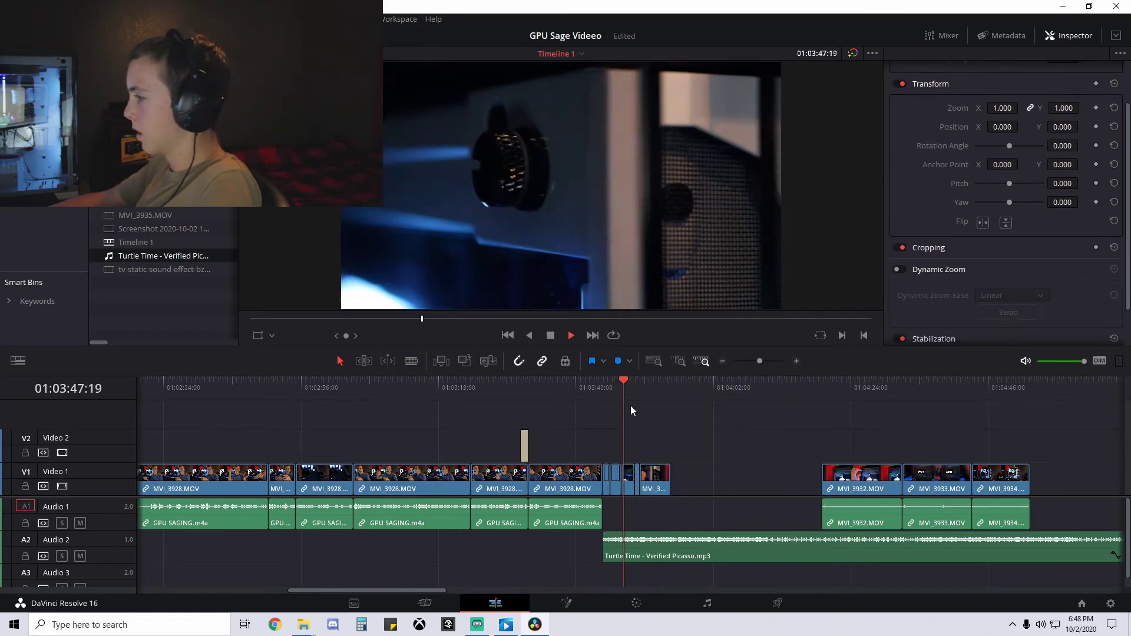
# - Delete an unwanted segment of the close-up footage and move the following clip earlier to close the gap
pyautogui.click(611, 388)
pyautogui.scroll(5, 624, 400)
pyautogui.click(741, 476)
pyautogui.press('BackSpace')
pyautogui.moveTo(825, 476); pyautogui.dragTo(800, 476)
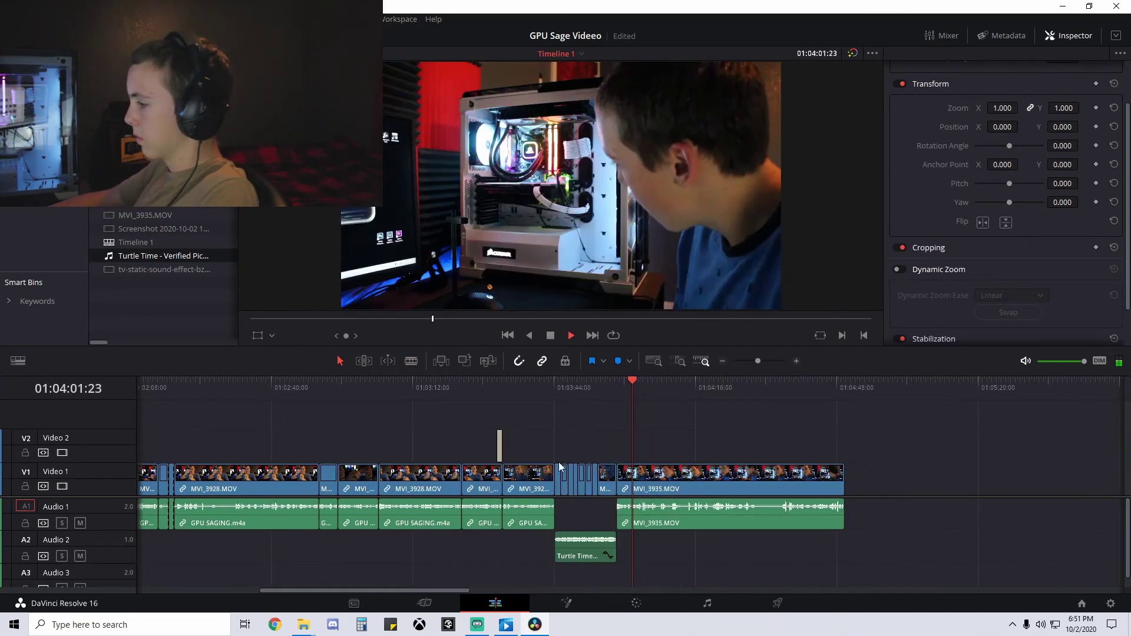
# - Play through the MVI_3935 clip and the long last MVI_3937 clip to review the footage
pyautogui.moveTo(463, 587); pyautogui.dragTo(493, 592)
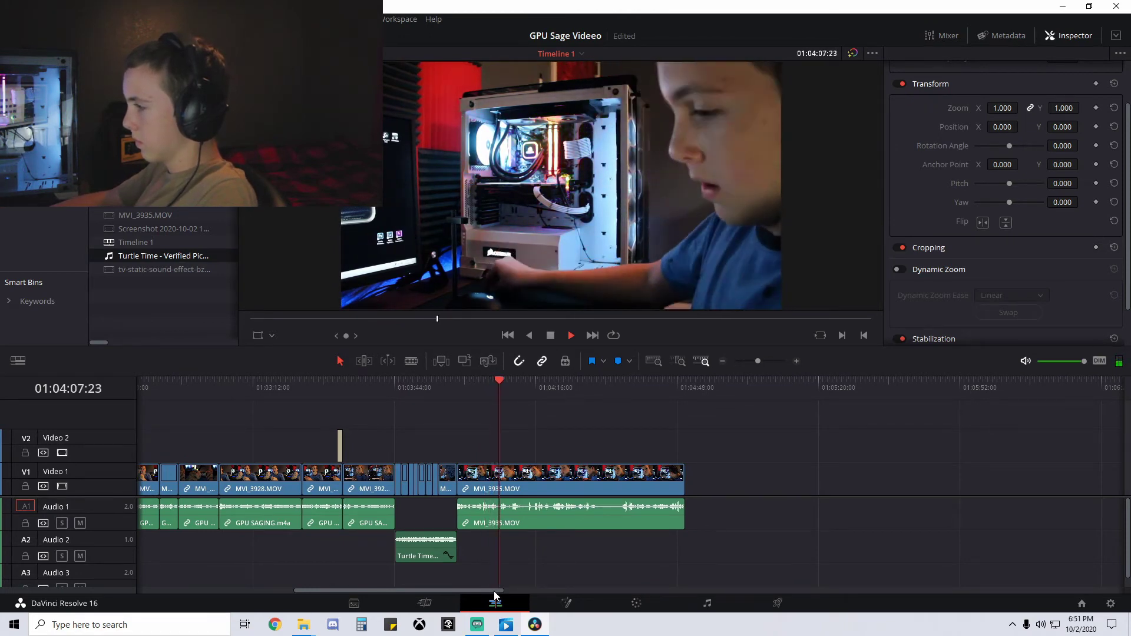
pyautogui.press('space')
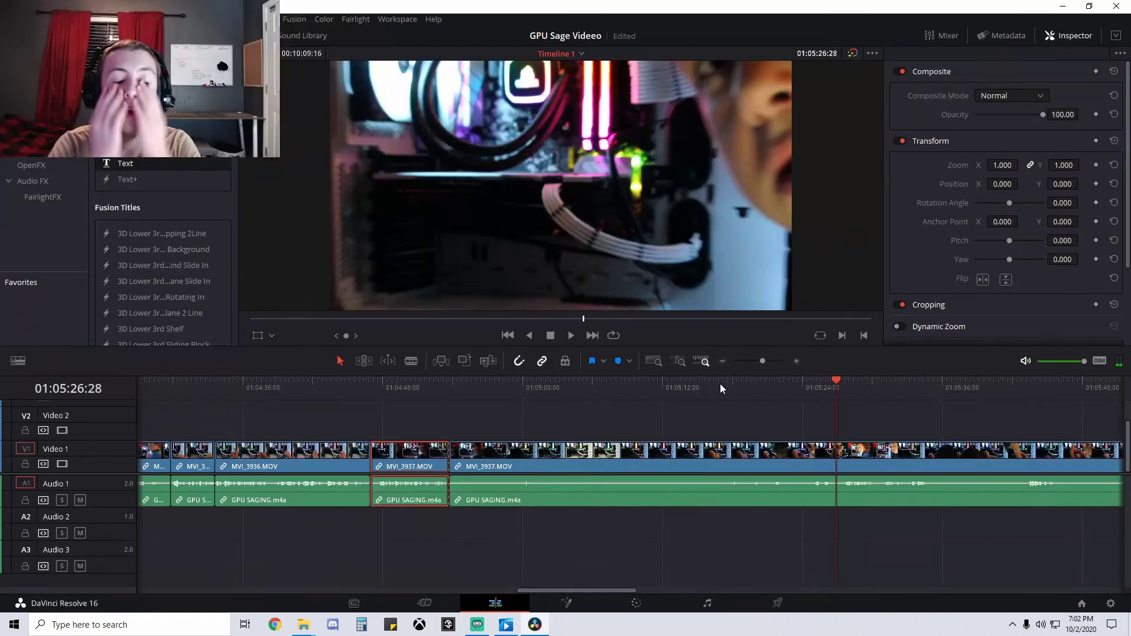
pyautogui.click(478, 398)
pyautogui.press('space')
pyautogui.click(730, 387)
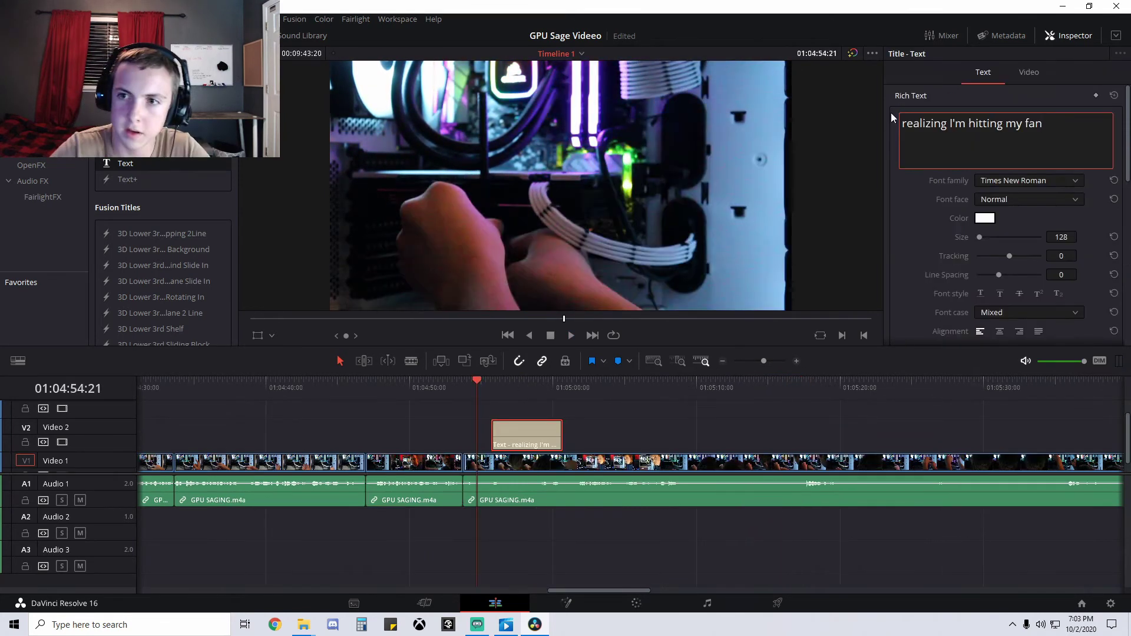
# - Open the font family choices for the title "realizing I'm hitting my fan" and browse them
pyautogui.click(1007, 179)
pyautogui.scroll(3, 1043, 271)
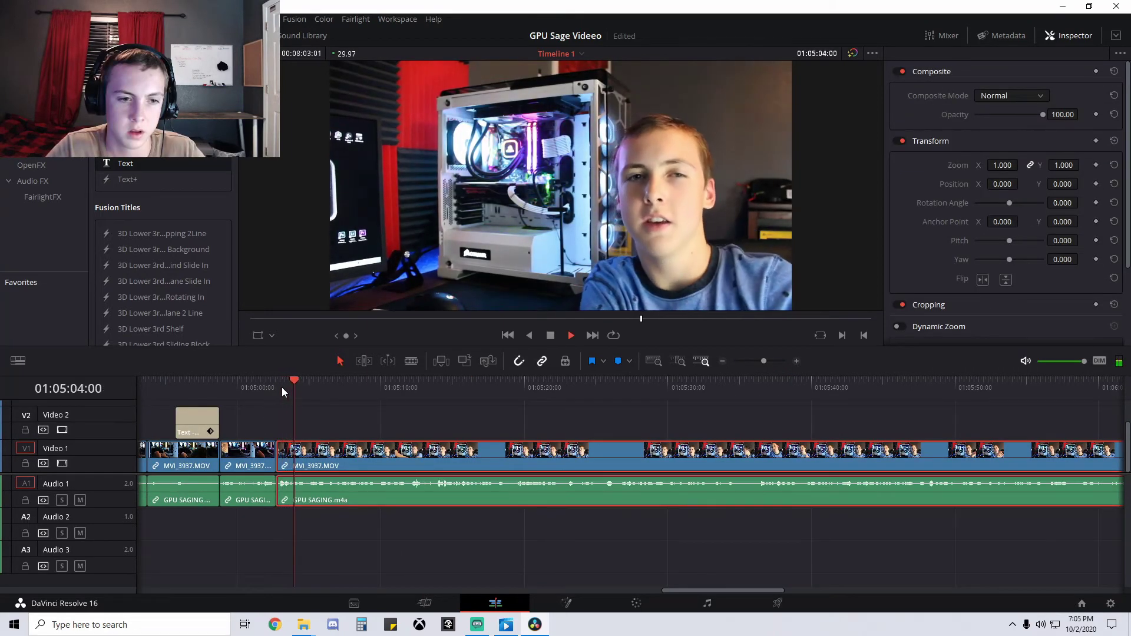
# - Play the beginning of the last MVI_3937 clip from 01:05:02:22 several times
pyautogui.press('space')
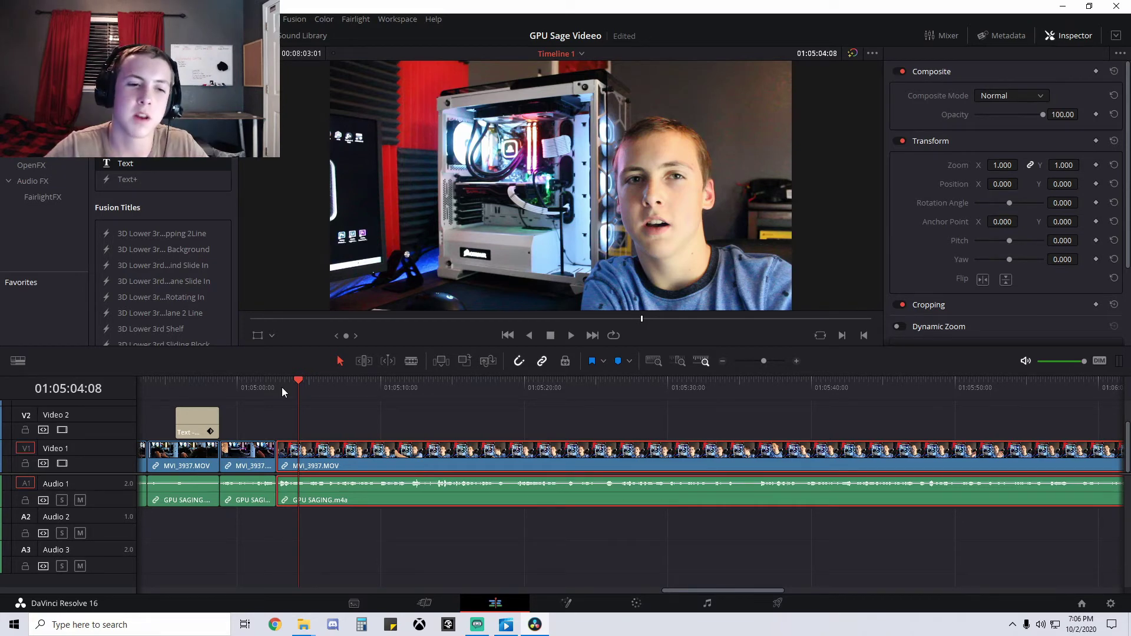
pyautogui.click(281, 387)
pyautogui.press('space')
pyautogui.press('space')
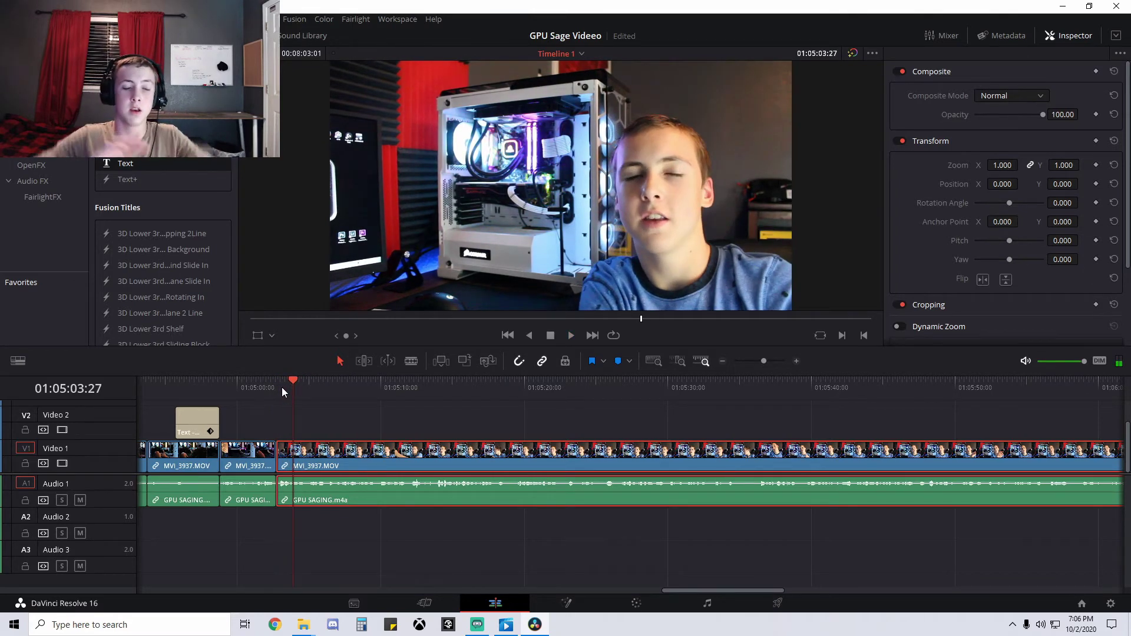
pyautogui.click(276, 388)
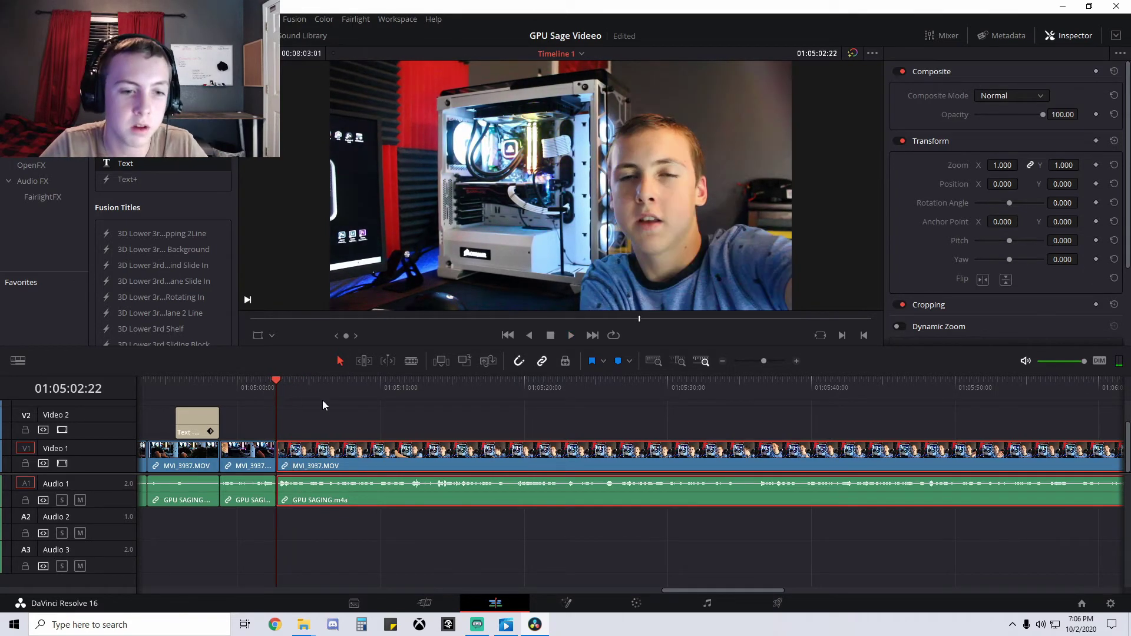
pyautogui.press('space')
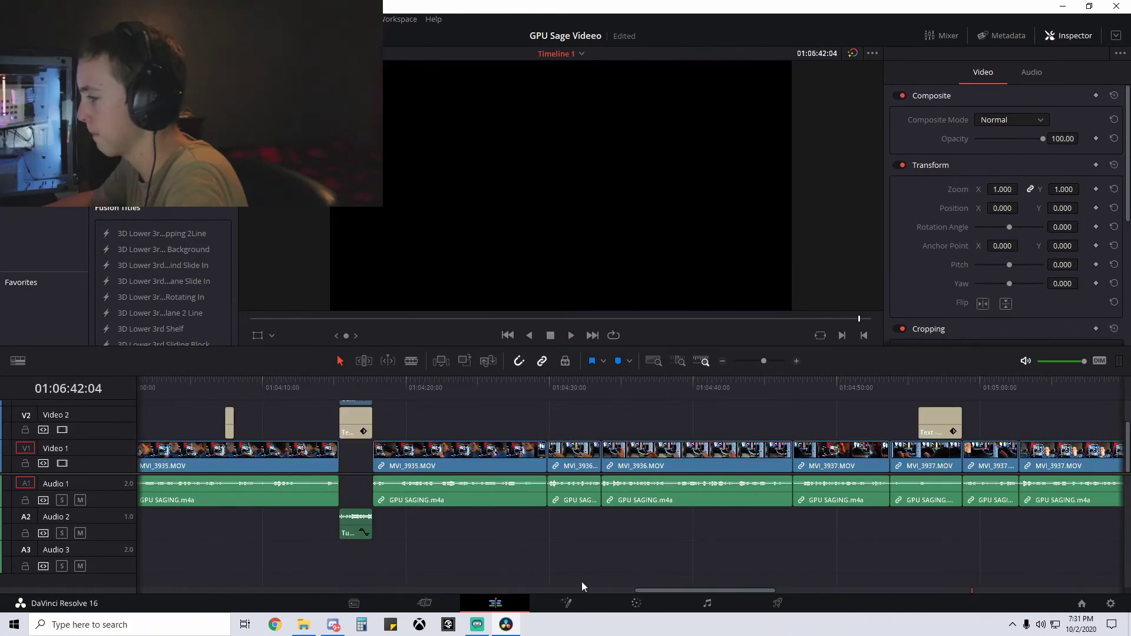
pyautogui.hscroll(-3, 582, 583)
pyautogui.moveTo(582, 589); pyautogui.dragTo(1020, 593)
pyautogui.click(598, 532)
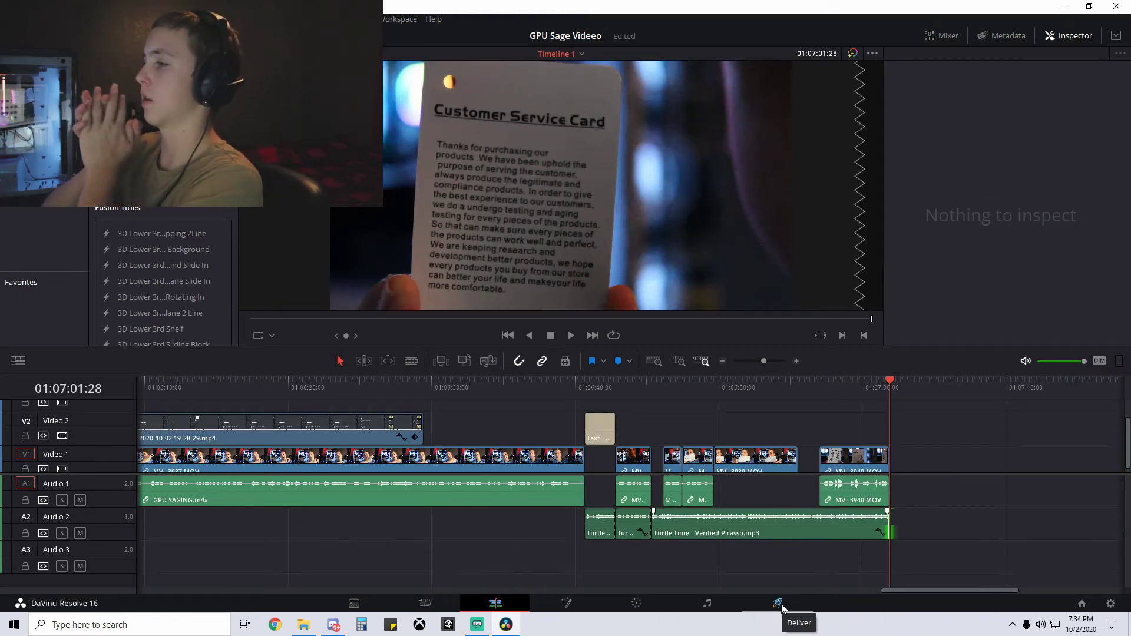
# - Save the project and play the opening of the timeline in full screen
pyautogui.moveTo(967, 595); pyautogui.dragTo(188, 581)
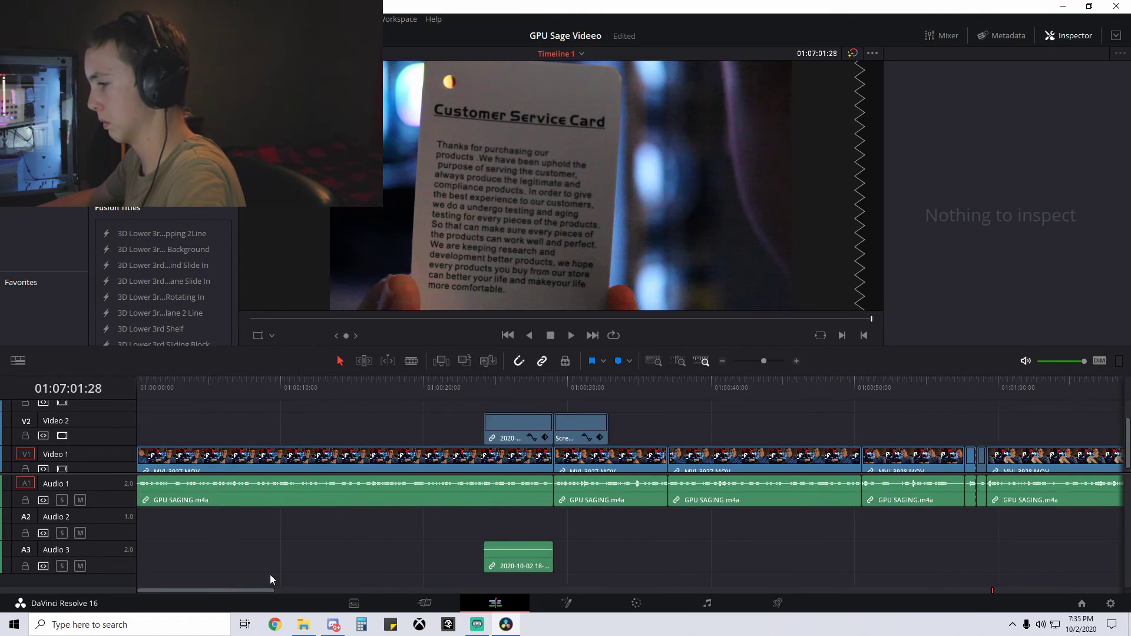
pyautogui.hotkey('ctrl', 's')
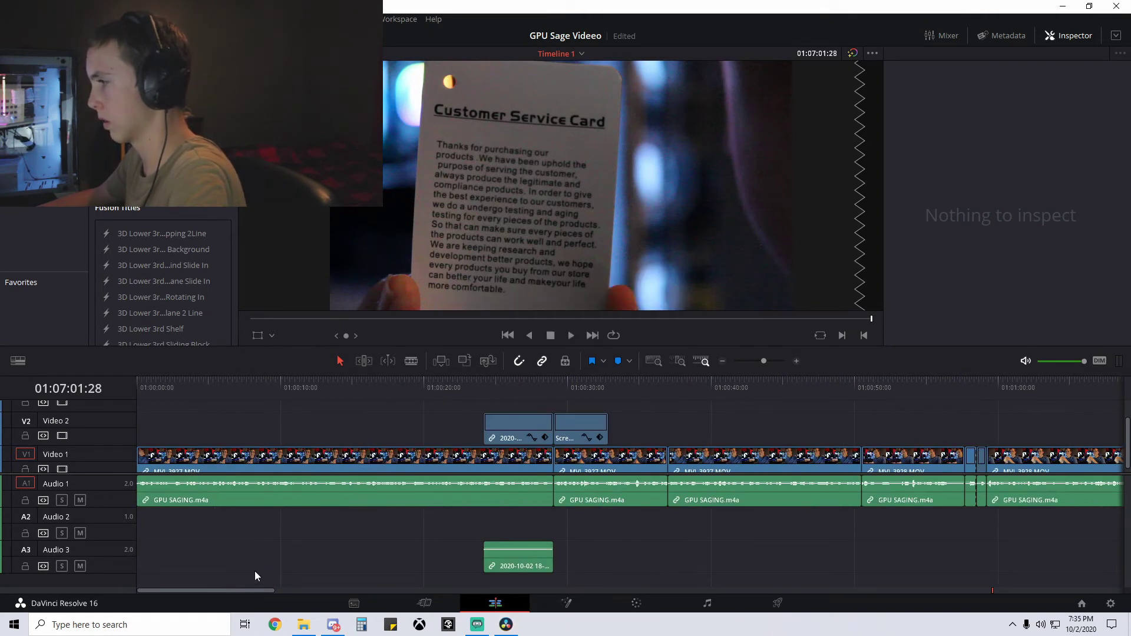
pyautogui.click(139, 386)
pyautogui.hotkey('ctrl', 'f')
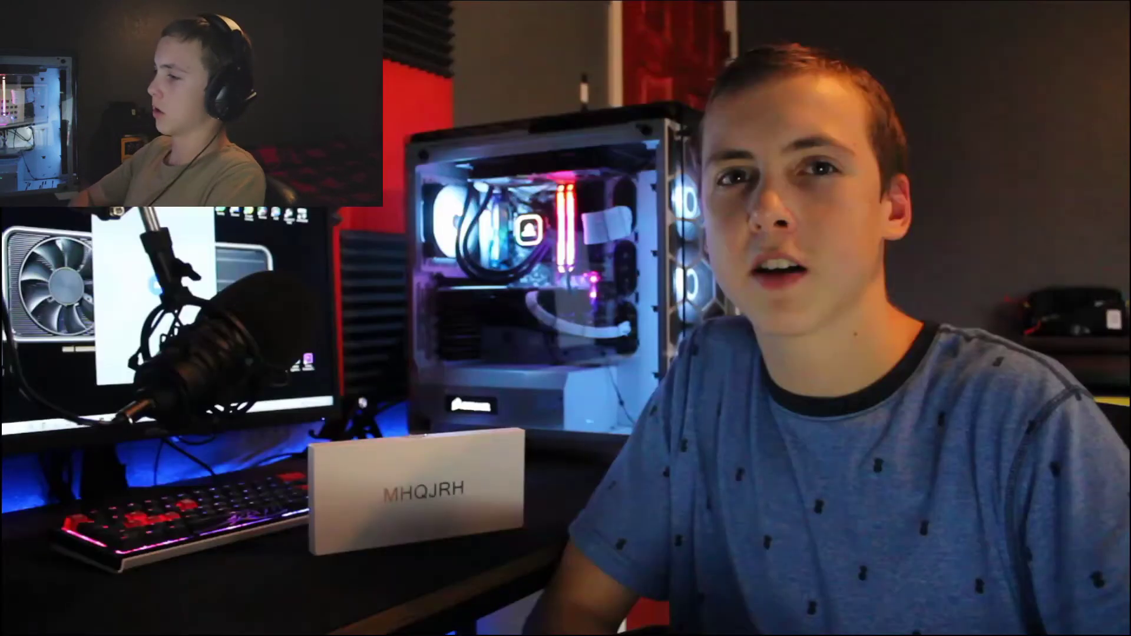
pyautogui.press('space')
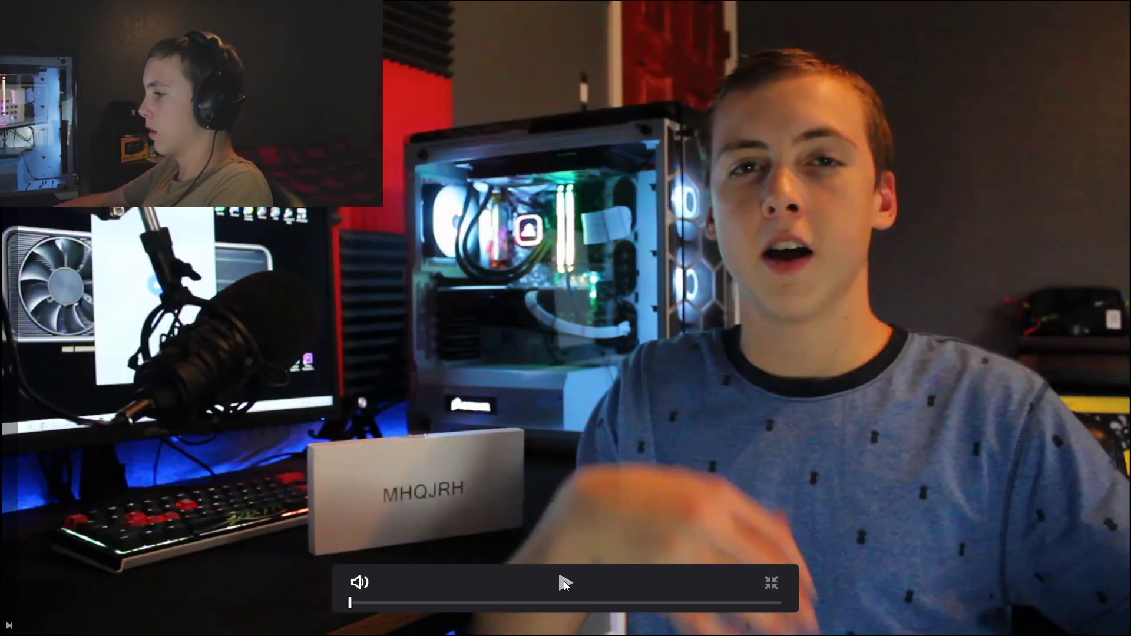
pyautogui.click(771, 583)
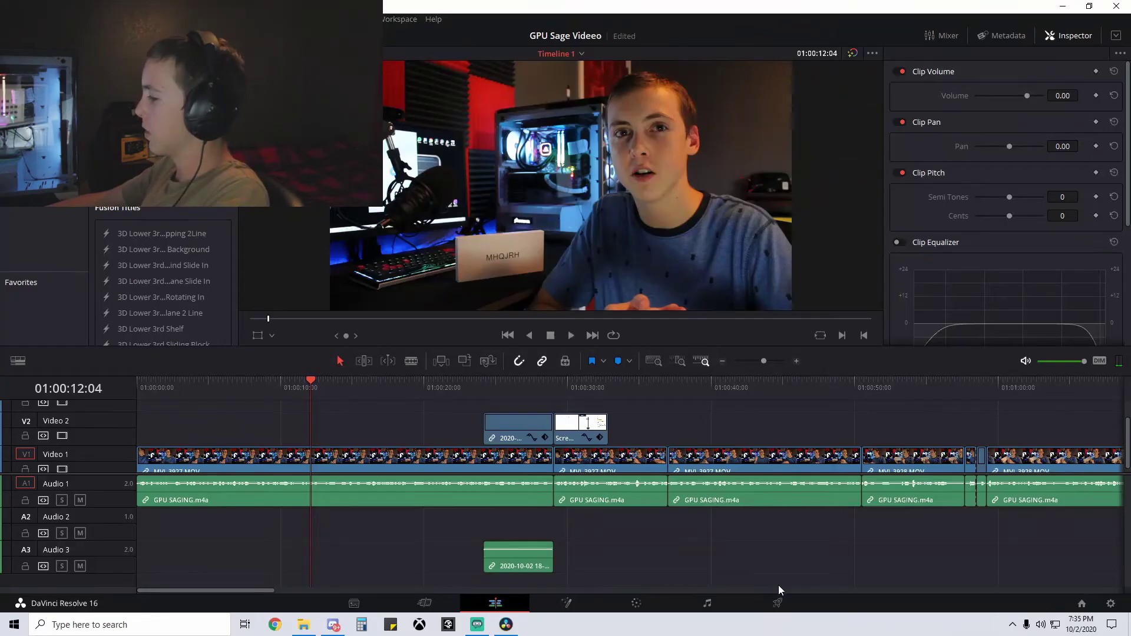
# - Open the Deliver page and load the YouTube export preset
pyautogui.click(778, 603)
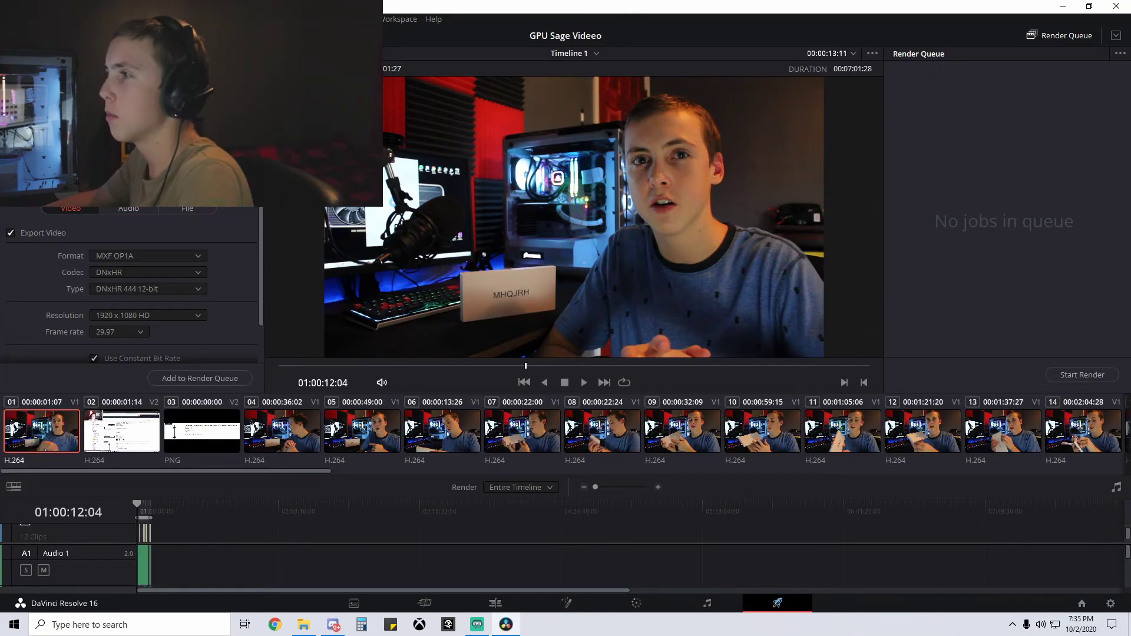
pyautogui.click(79, 87)
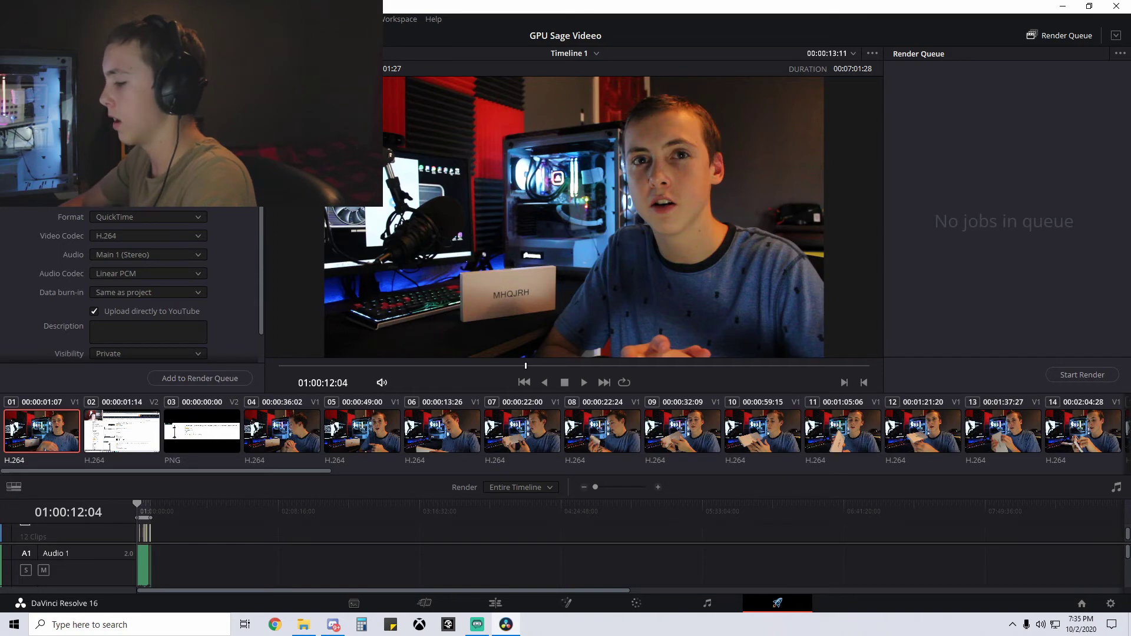
pyautogui.scroll(-2, 147, 277)
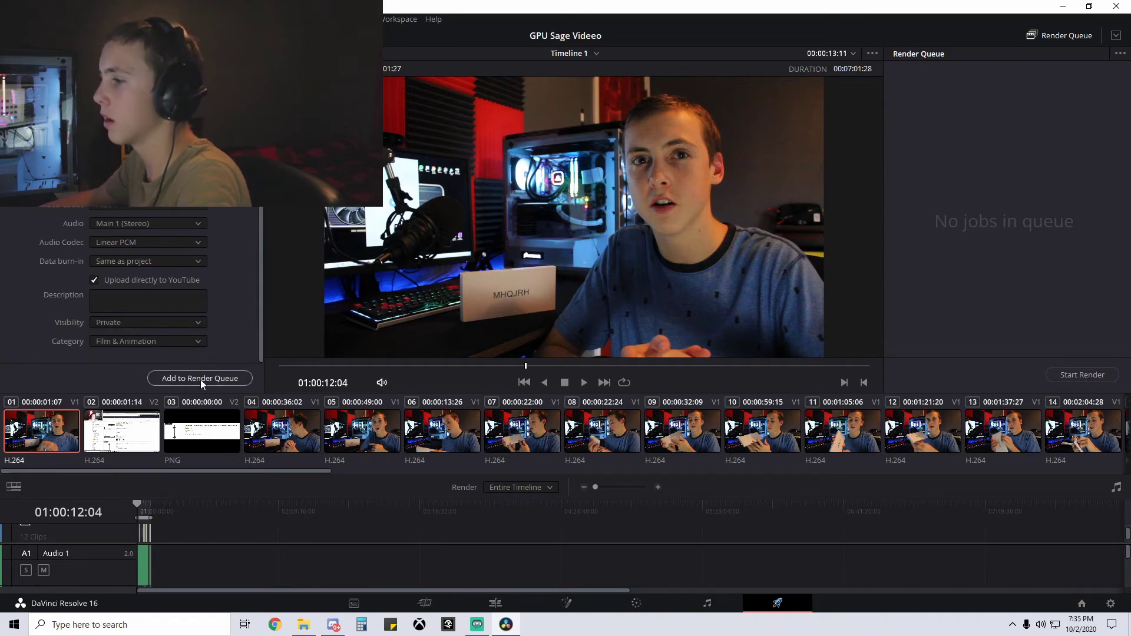
# - Adjust the export's format and codec settings, using AAC as the audio codec
pyautogui.click(126, 186)
pyautogui.click(131, 214)
pyautogui.click(143, 207)
pyautogui.click(146, 208)
pyautogui.click(138, 240)
pyautogui.click(136, 239)
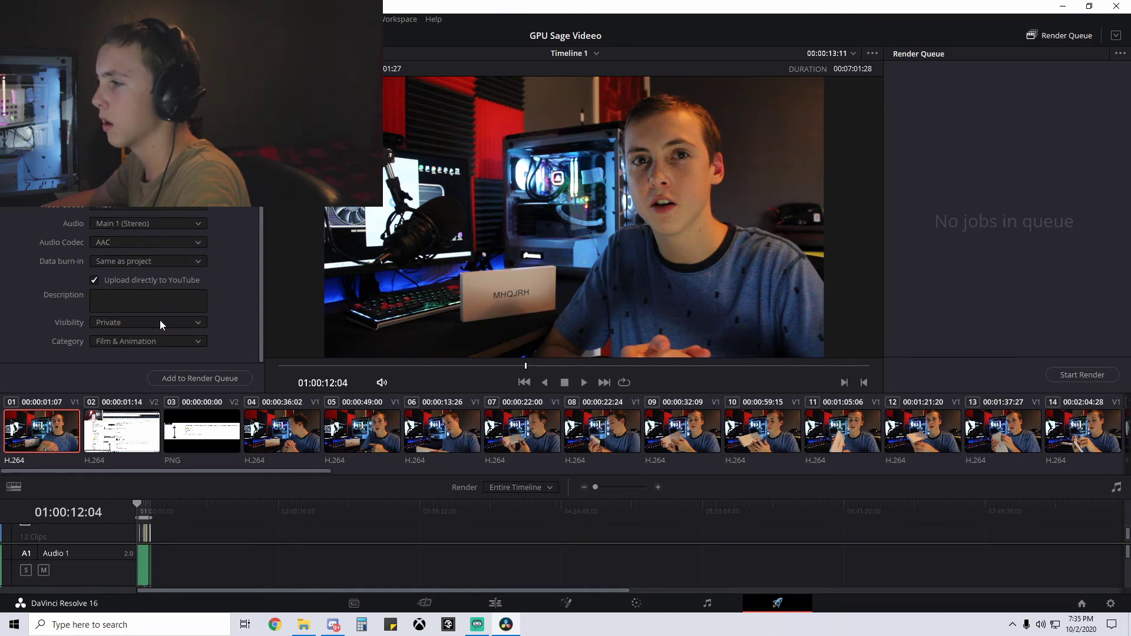
# - Set the category of the YouTube upload to Gaming
pyautogui.click(136, 341)
pyautogui.click(137, 341)
pyautogui.click(137, 341)
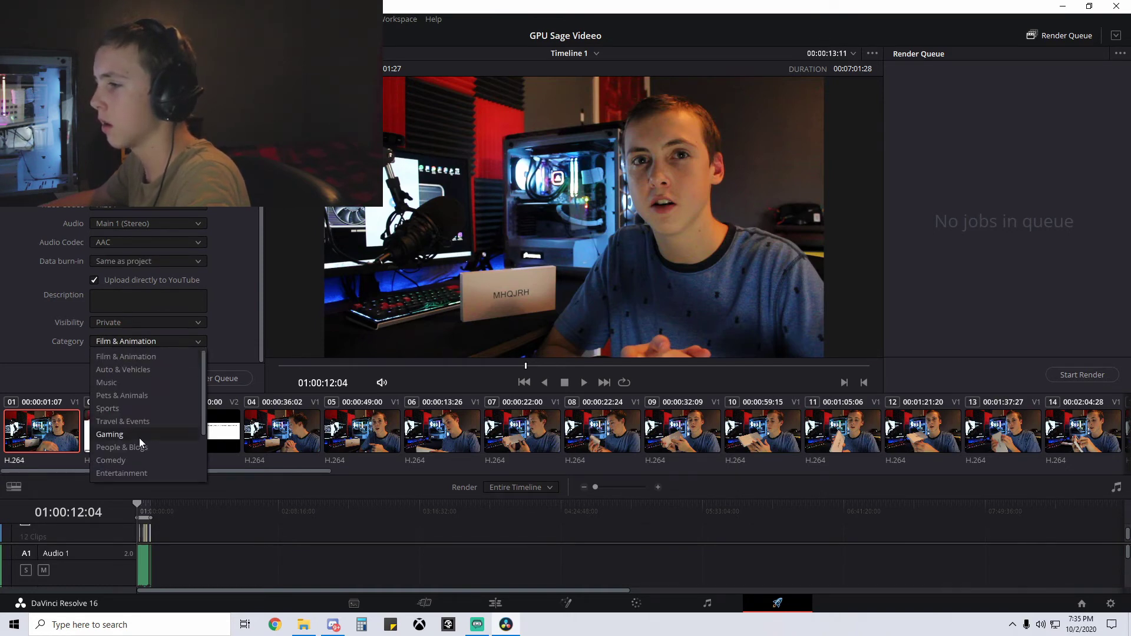
pyautogui.click(139, 437)
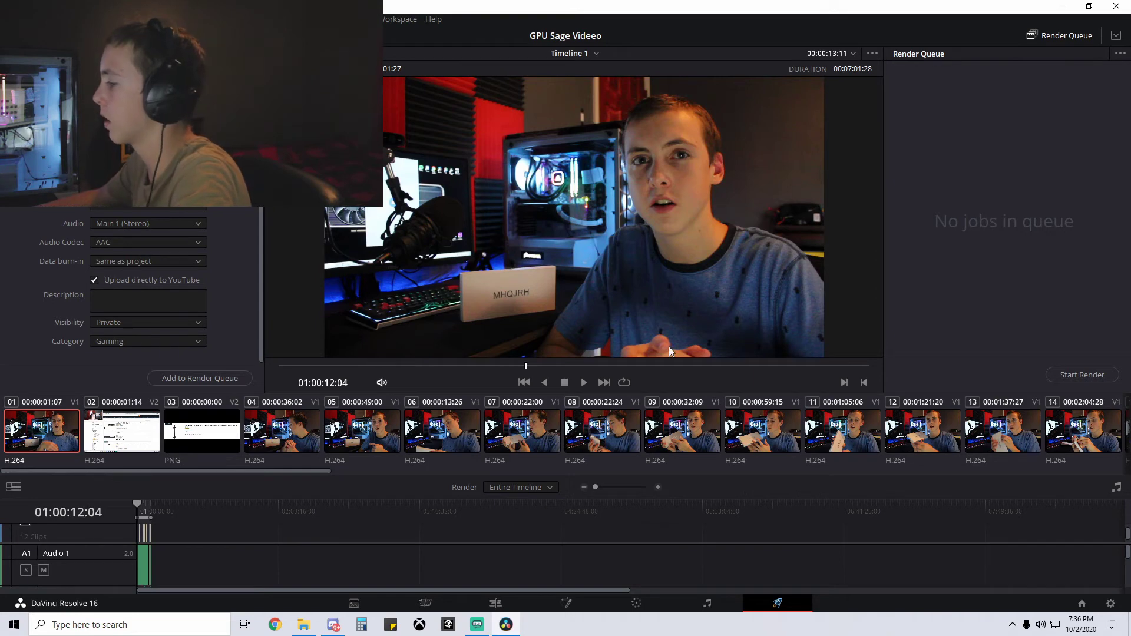
# - Close DaVinci Resolve and open the Canva home page in a reduced Chrome window
pyautogui.click(1117, 6)
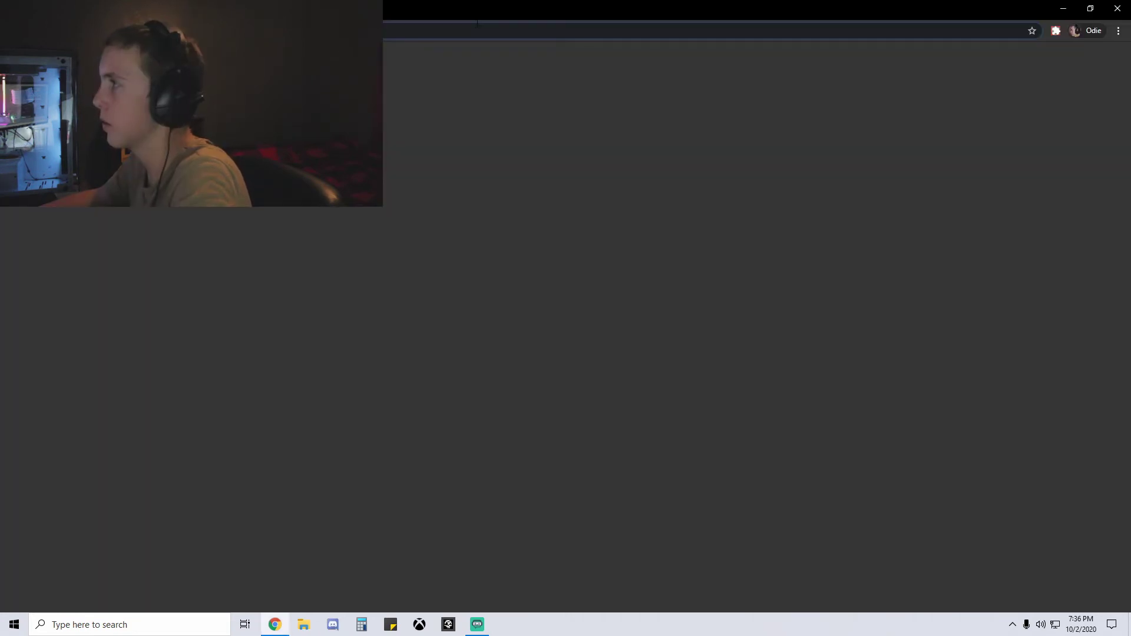
pyautogui.click(478, 25)
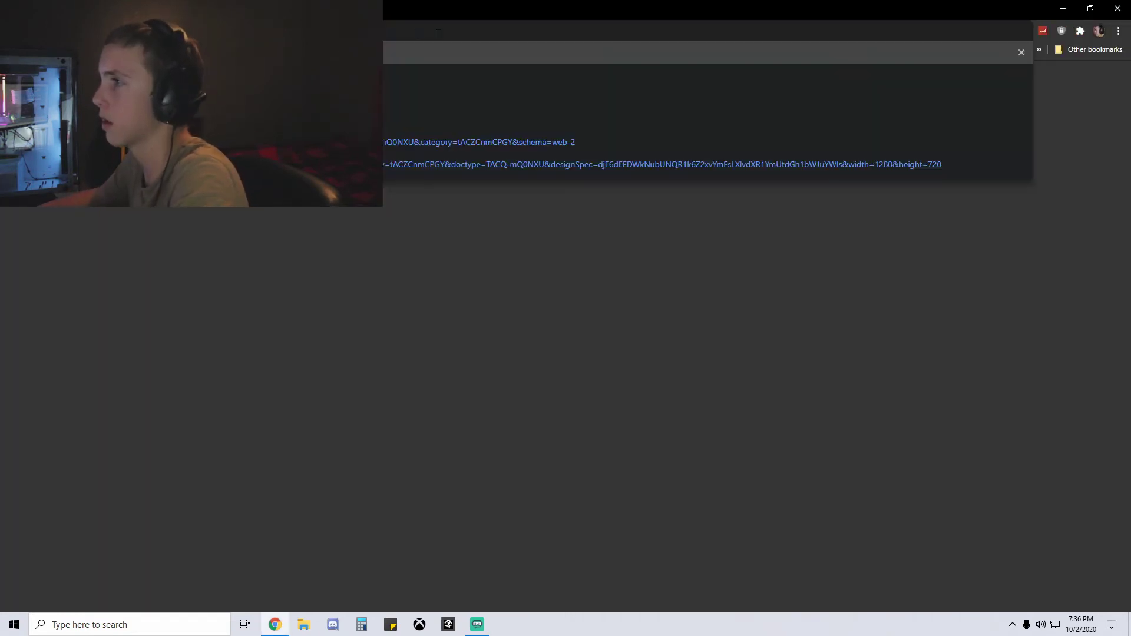
pyautogui.moveTo(406, 7); pyautogui.dragTo(444, 40)
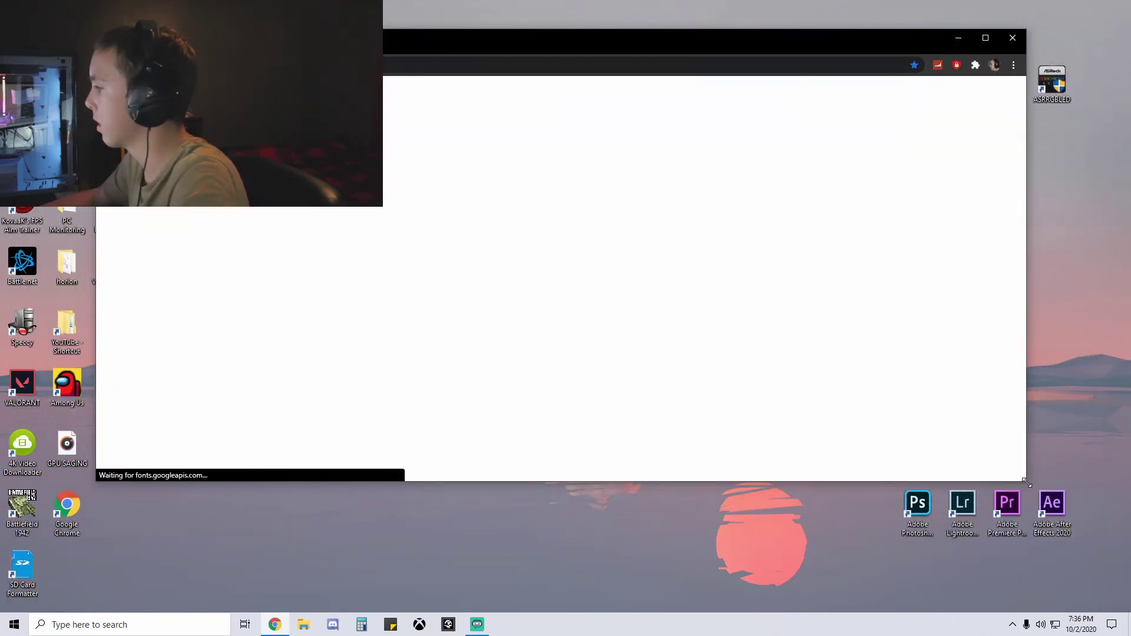
pyautogui.moveTo(1026, 482); pyautogui.dragTo(877, 520)
pyautogui.moveTo(361, 40); pyautogui.dragTo(317, 32)
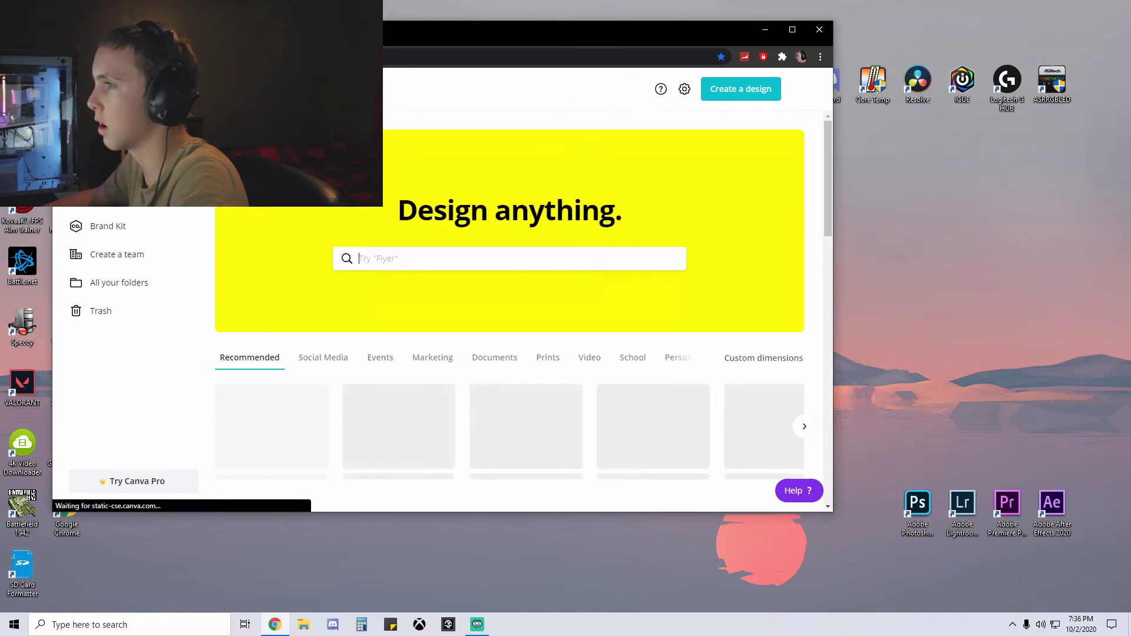
# - Search Canva for "youtube" and start a new YouTube thumbnail design
pyautogui.click(389, 257)
pyautogui.write('youtube')
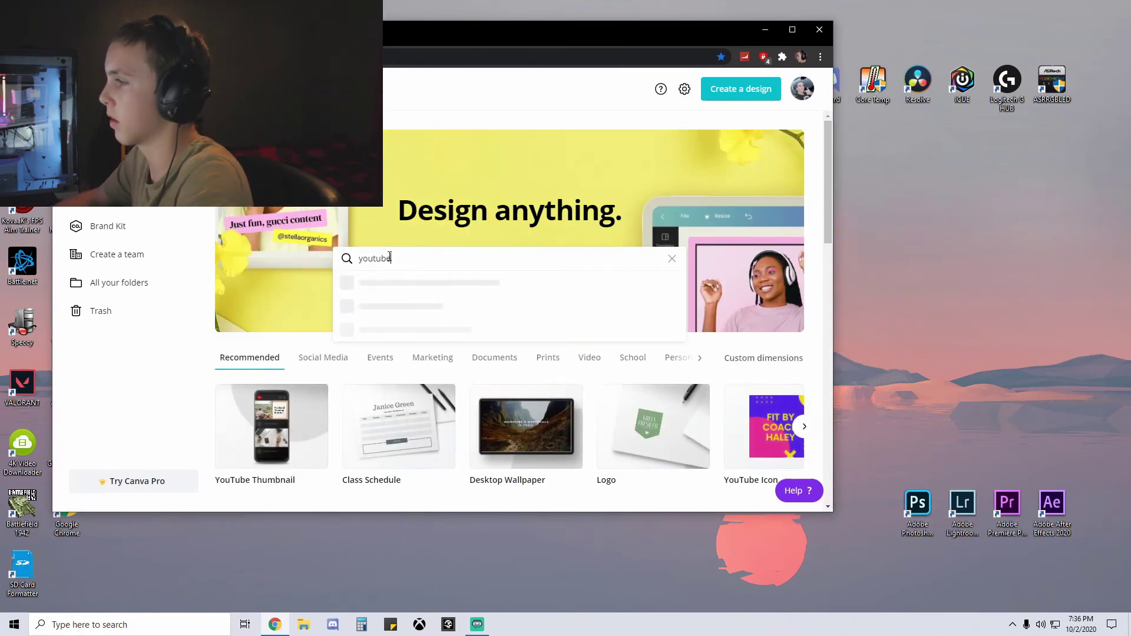
pyautogui.click(424, 305)
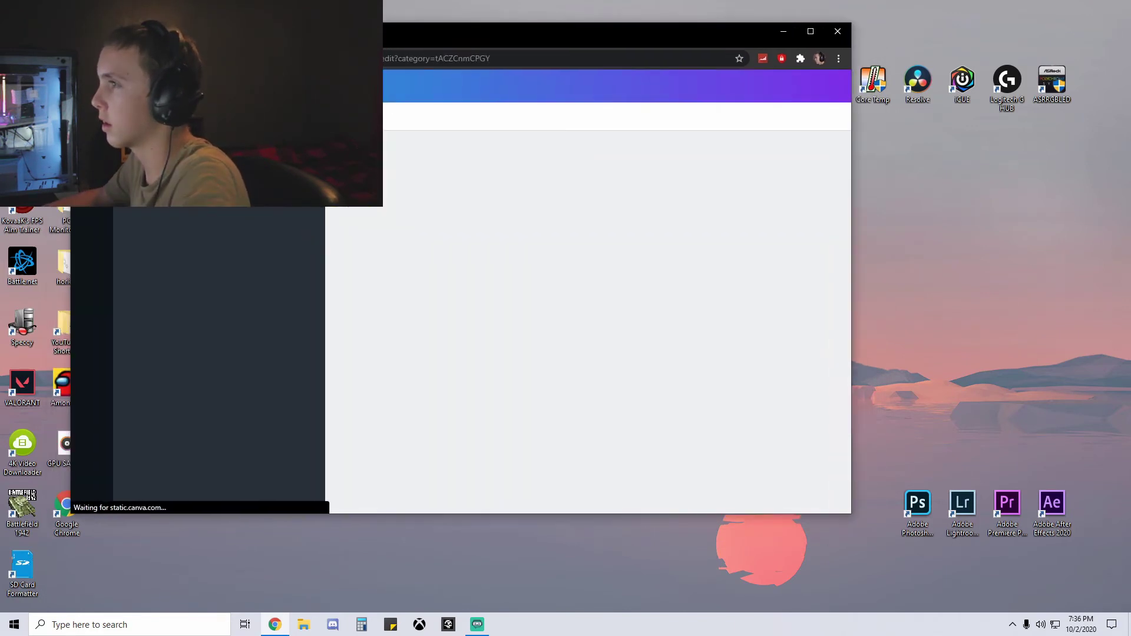
pyautogui.click(193, 624)
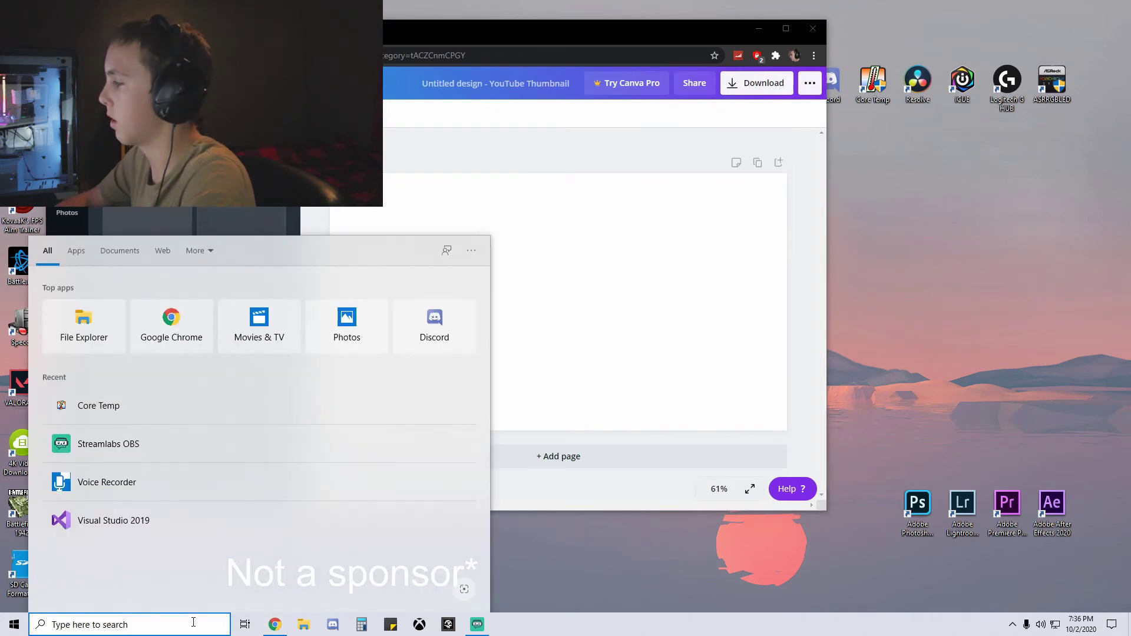
pyautogui.moveTo(666, 27); pyautogui.dragTo(674, 38)
pyautogui.moveTo(886, 464)
pyautogui.mouseDown()
pyautogui.moveTo(987, 536)
pyautogui.moveTo(929, 521)
pyautogui.mouseUp()
pyautogui.click(909, 383)
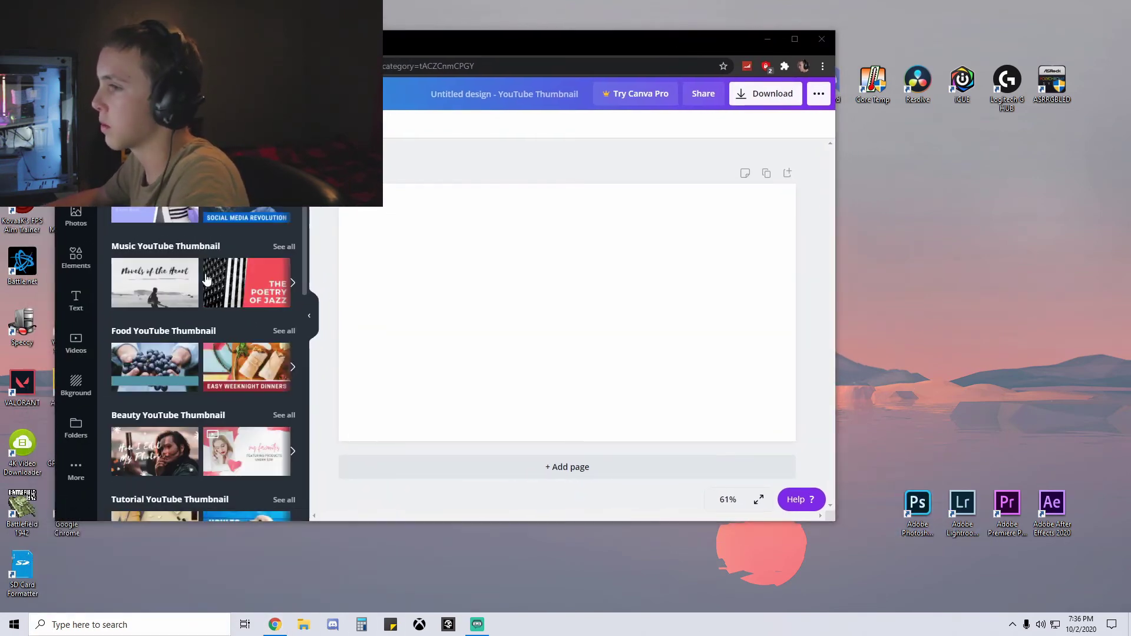
pyautogui.click(74, 301)
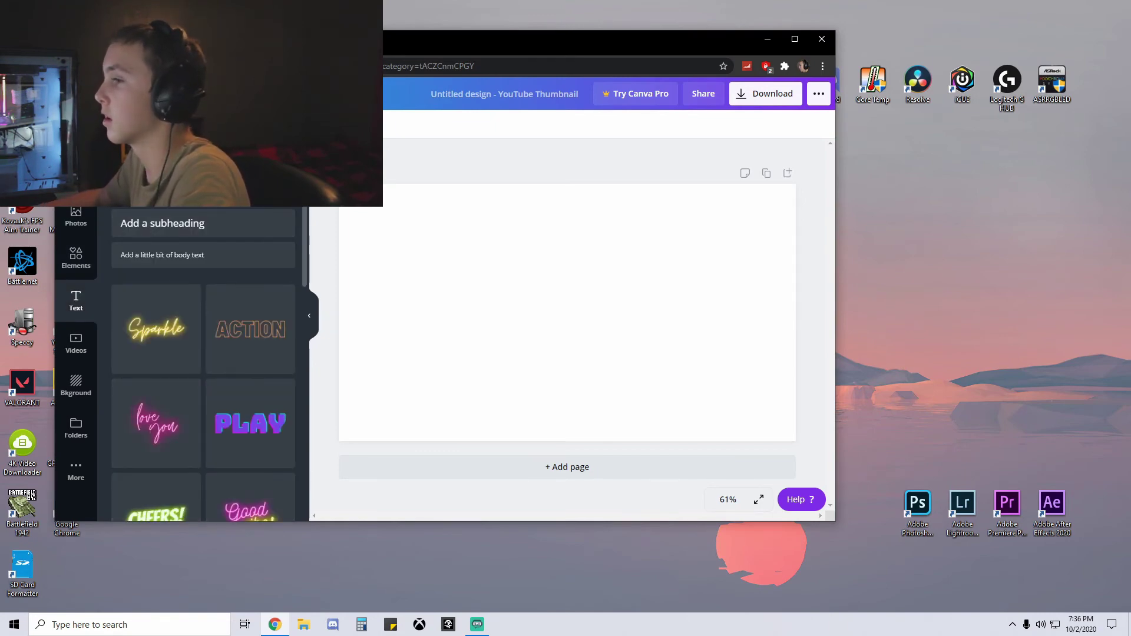
# - Play the clip MVI_3939 from the GPU Sage VID folder under YouTube\Projects on the HDD1 (D:) drive
pyautogui.click(303, 625)
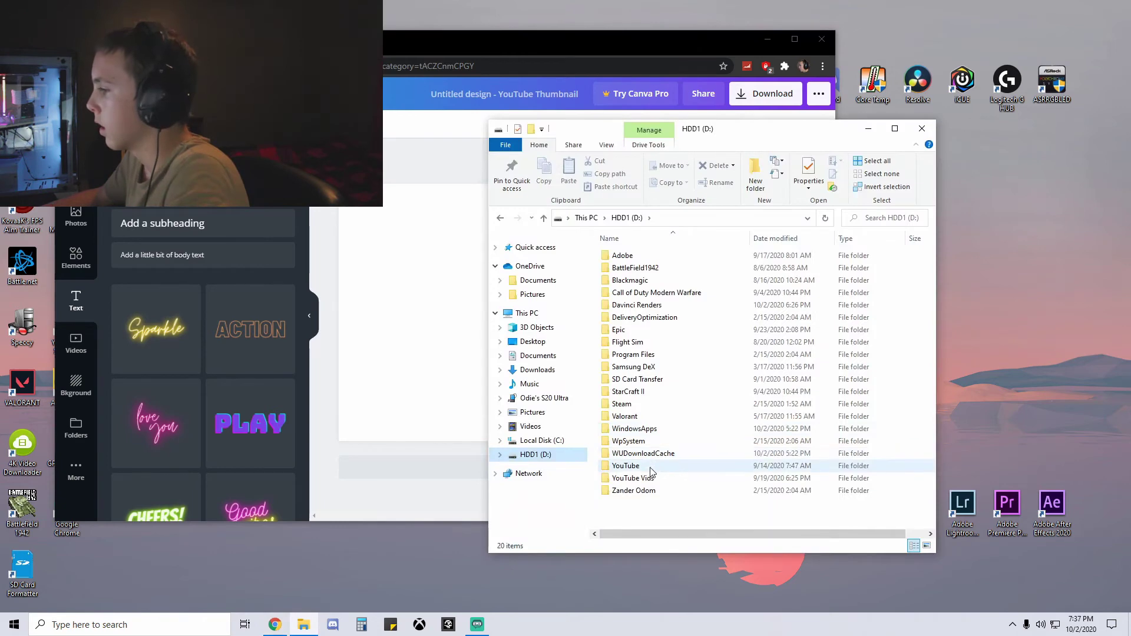
pyautogui.doubleClick(629, 285)
pyautogui.doubleClick(648, 275)
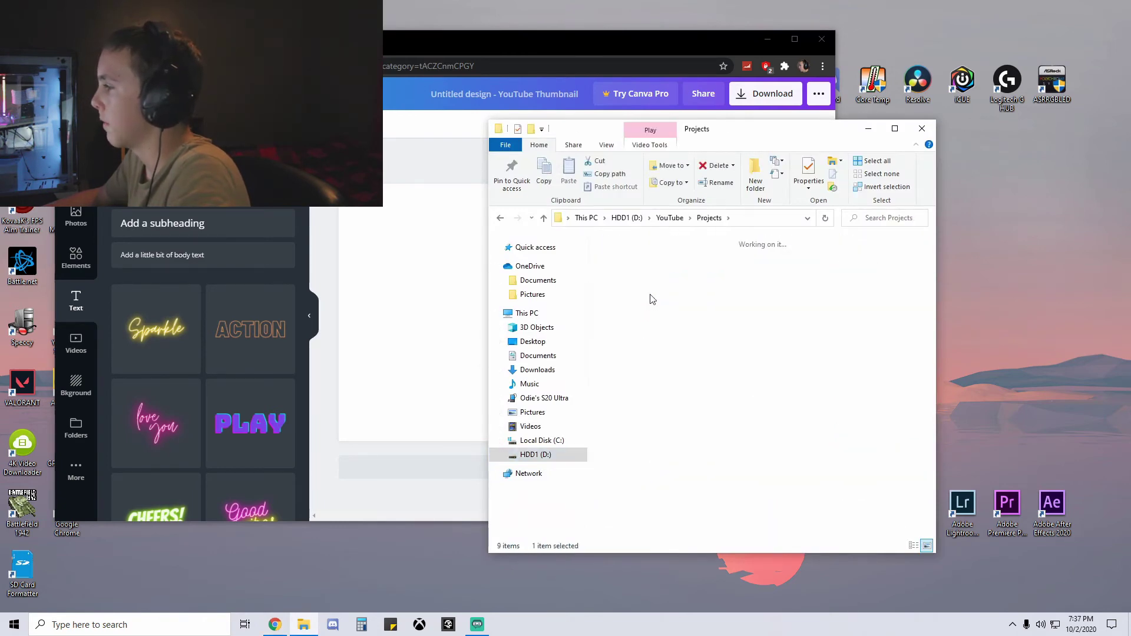
pyautogui.doubleClick(842, 417)
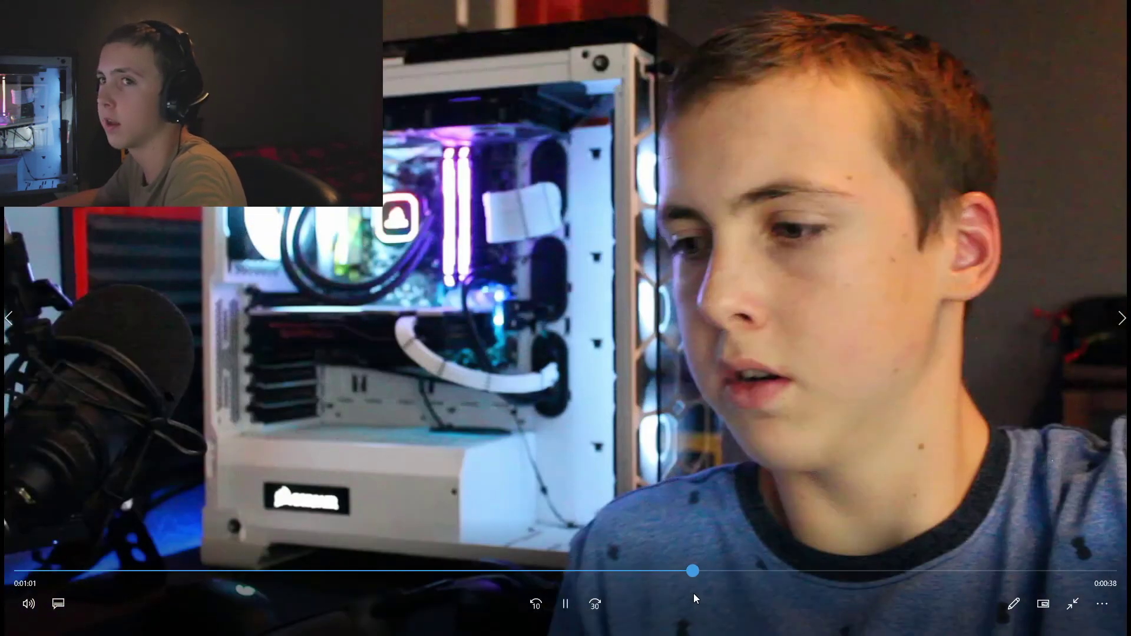
# - Find a frame in MVI_3939 showing the MHQJRH box and the bracket, and capture it as a screenshot
pyautogui.moveTo(694, 594); pyautogui.dragTo(762, 600)
pyautogui.click(775, 444)
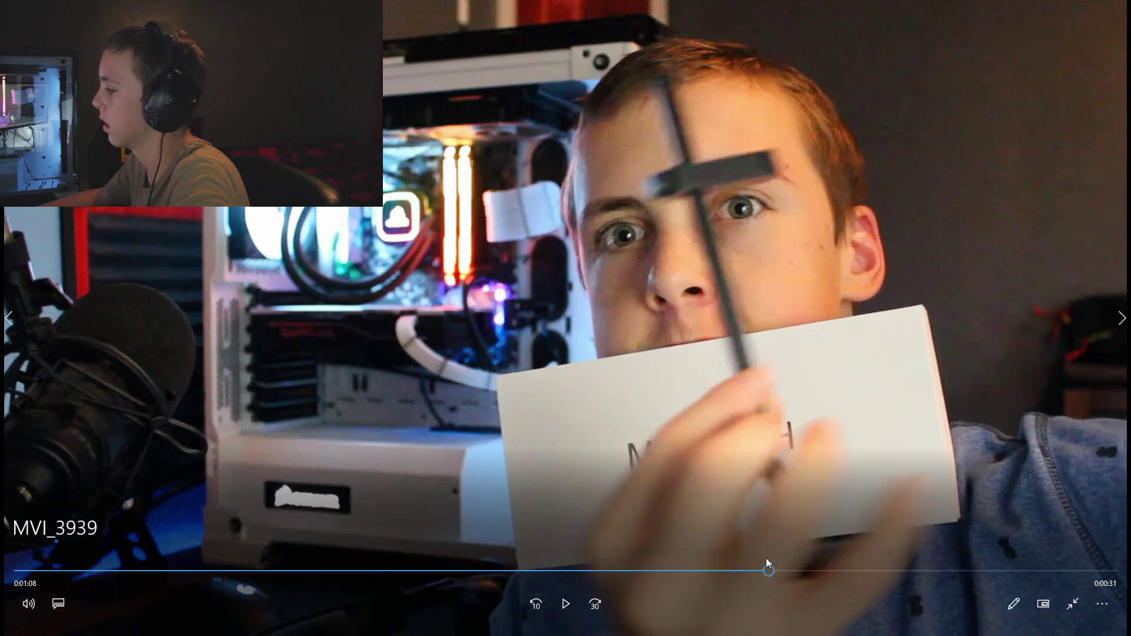
pyautogui.click(756, 571)
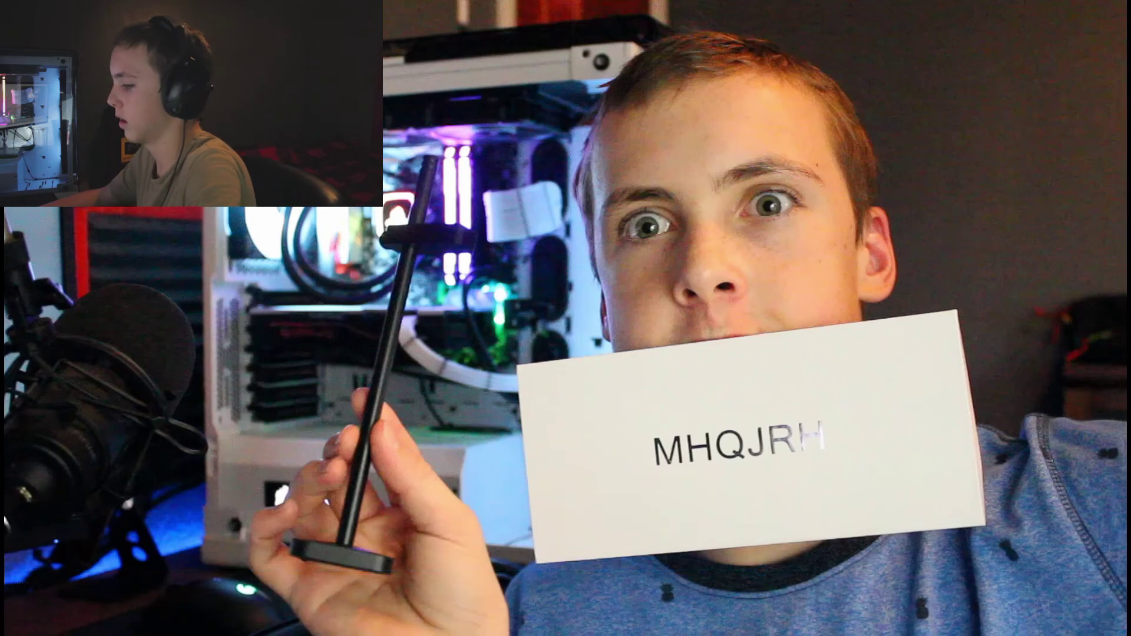
pyautogui.press('super+shift+s')
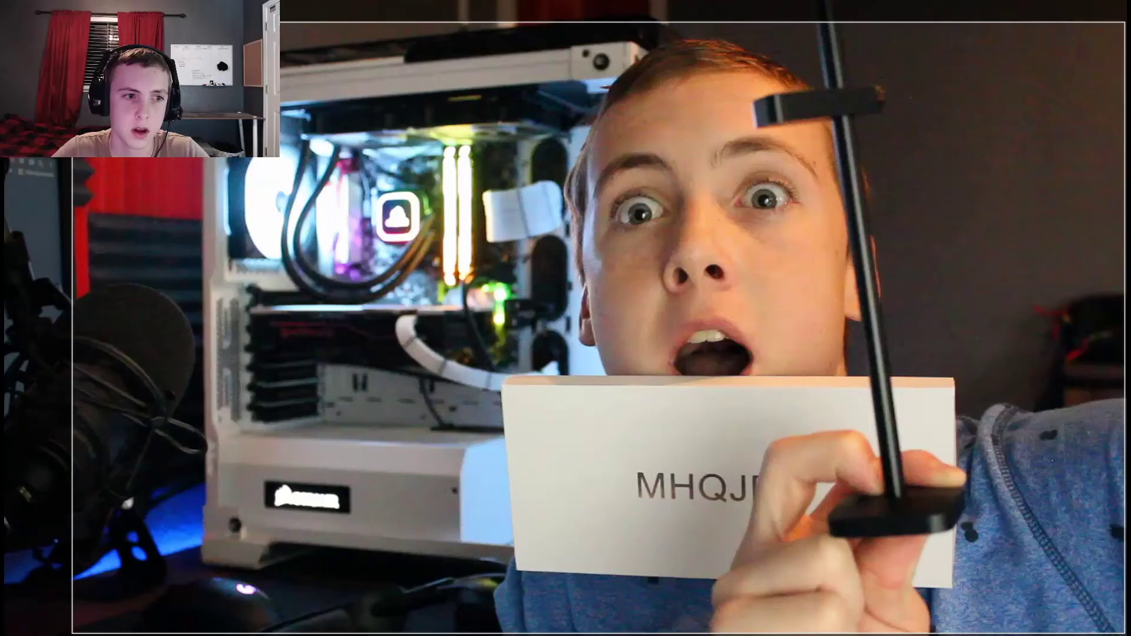
pyautogui.moveTo(1125, 634); pyautogui.dragTo(71, 11)
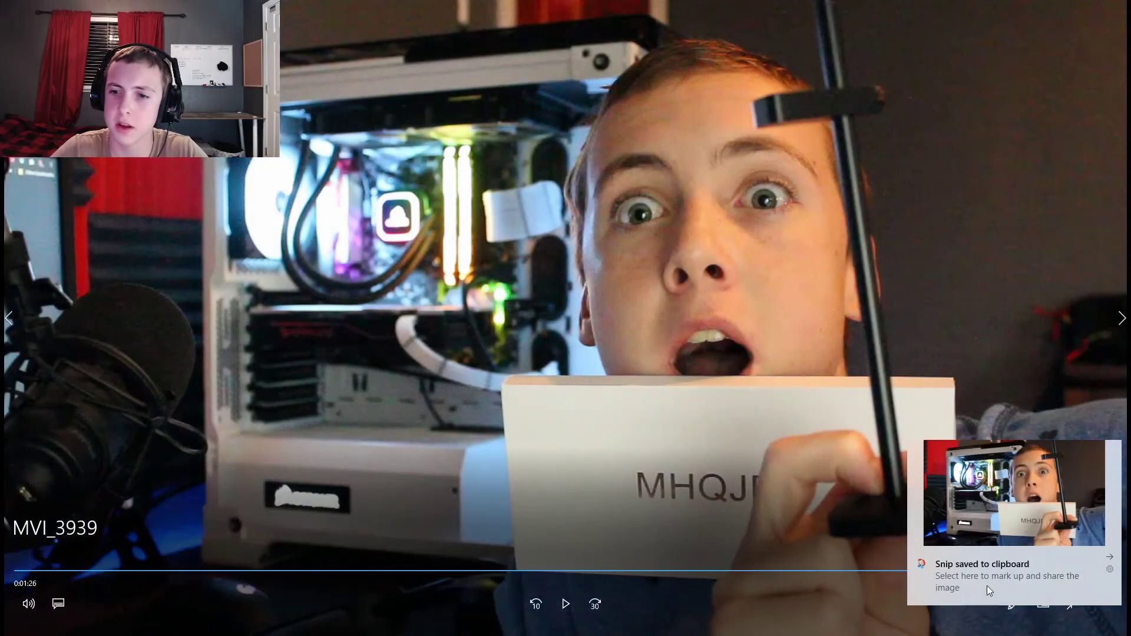
pyautogui.click(988, 580)
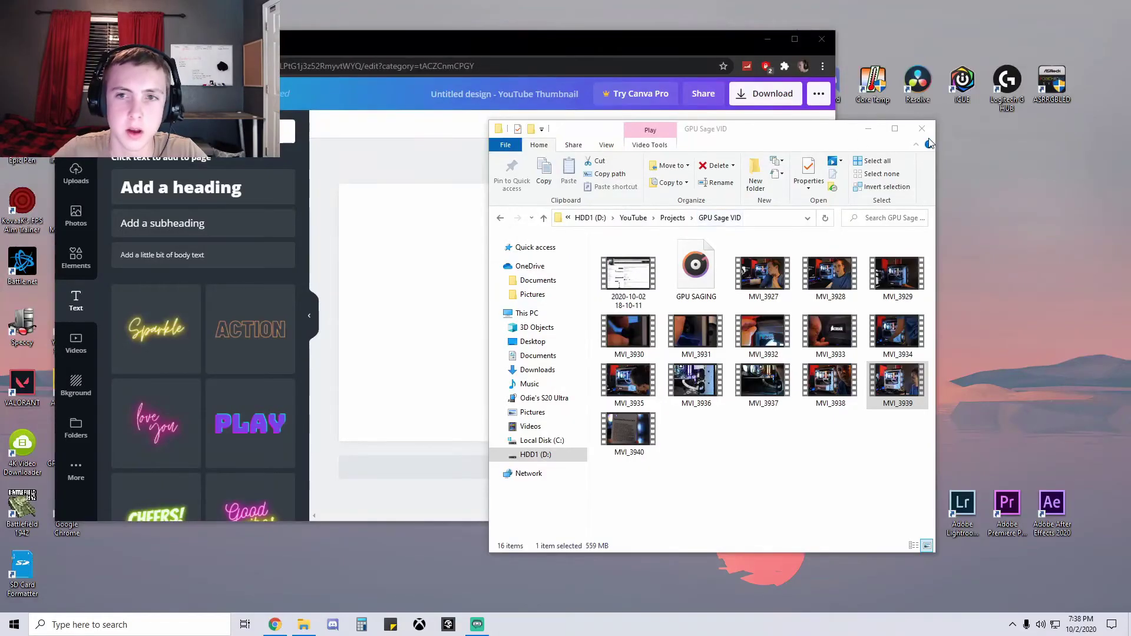
# - Add the open-mouthed screenshot with the box and bracket to the Canva design and enlarge it to fill the whole thumbnail
pyautogui.click(534, 248)
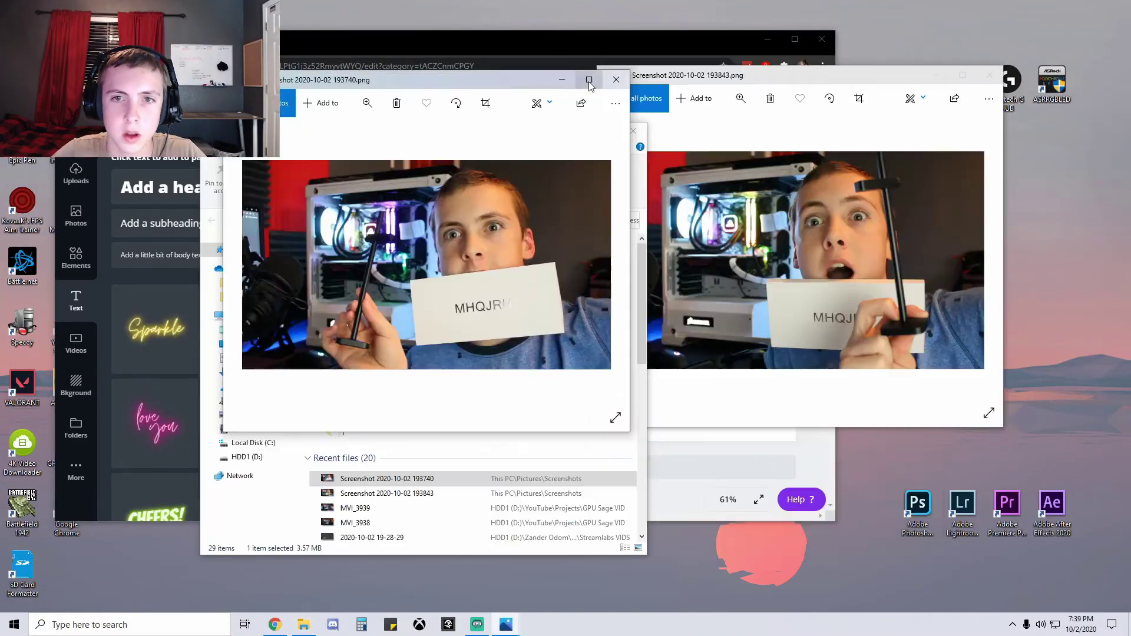
pyautogui.moveTo(740, 86); pyautogui.dragTo(744, 88)
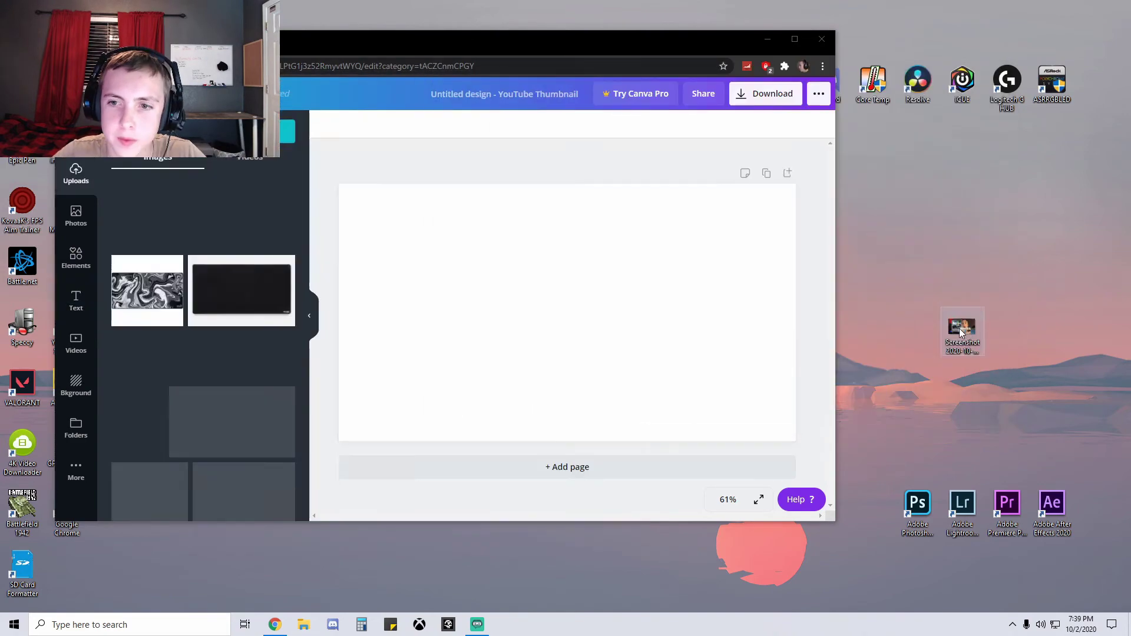
pyautogui.hotkey('ctrl', 'v')
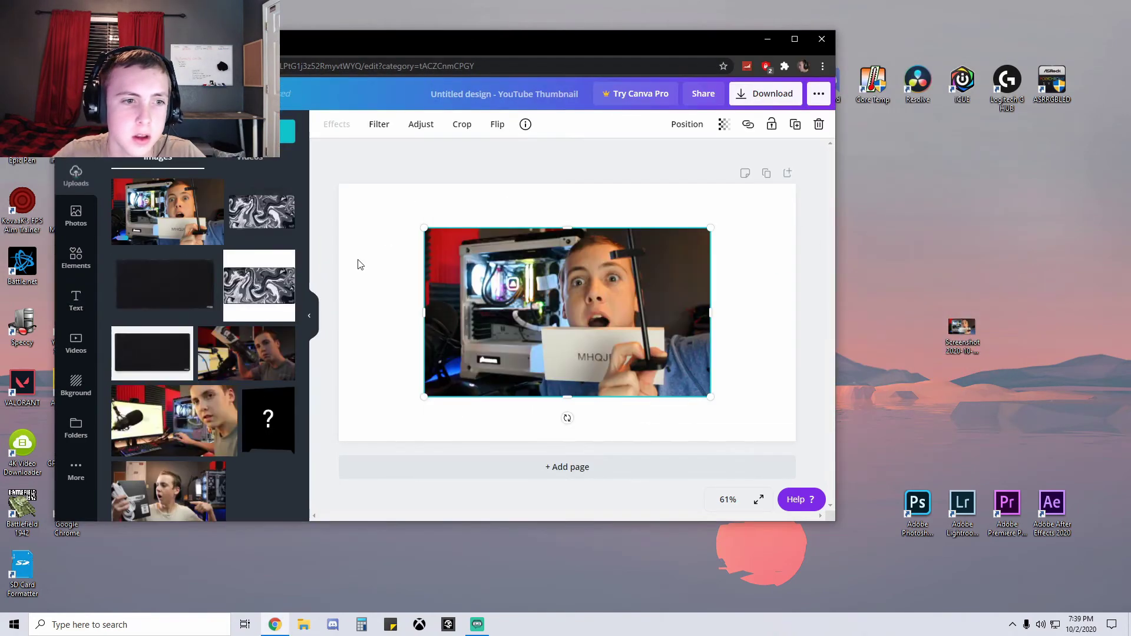
pyautogui.moveTo(515, 303); pyautogui.dragTo(430, 260)
pyautogui.moveTo(630, 356); pyautogui.dragTo(806, 444)
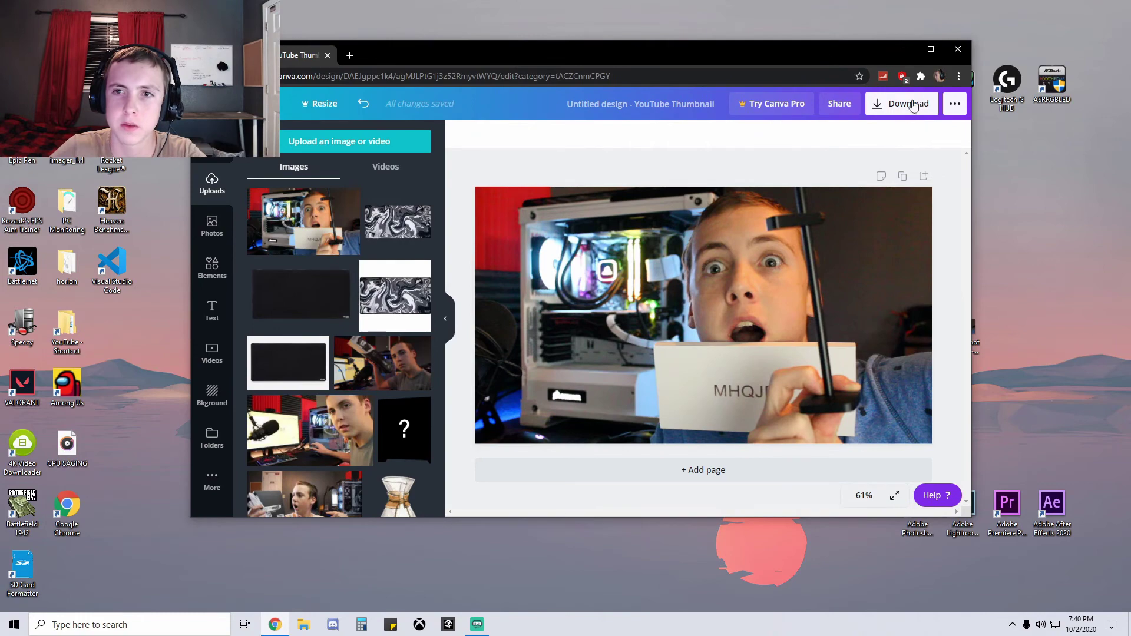
# - Download the finished thumbnail, dismiss the Canva Pro trial offer and close the design's browser tab
pyautogui.click(905, 101)
pyautogui.click(863, 307)
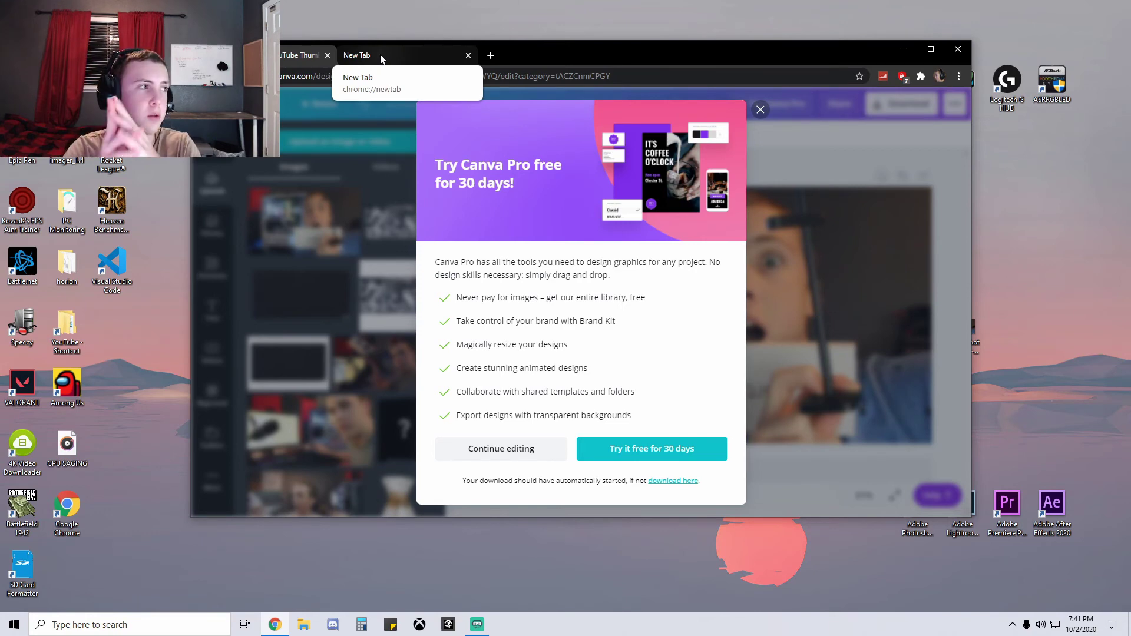
pyautogui.click(761, 109)
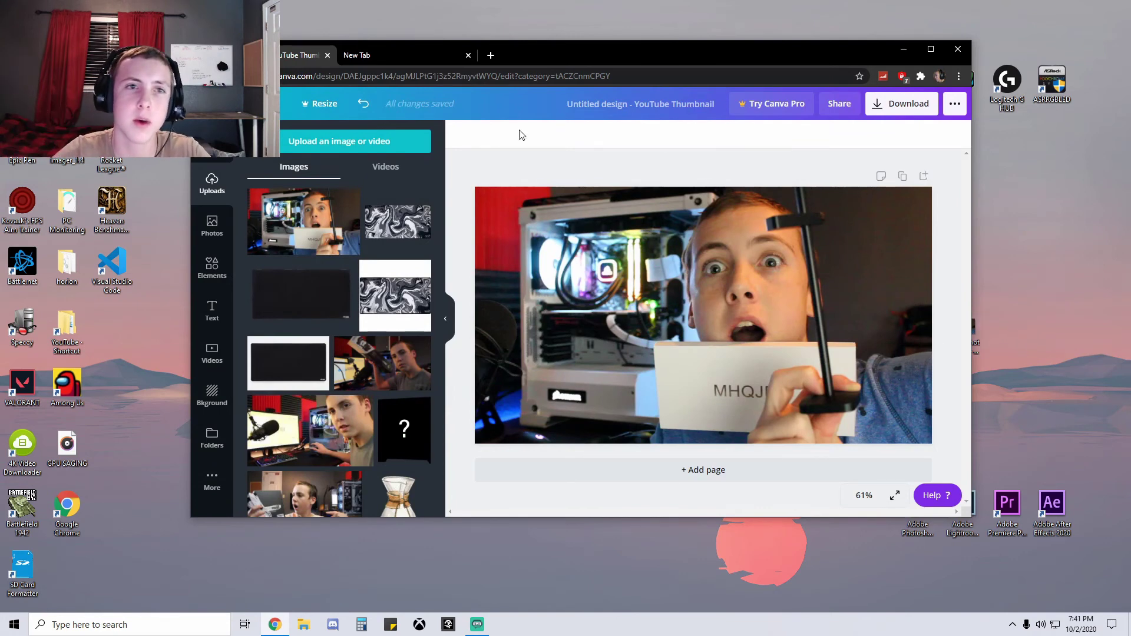
pyautogui.click(374, 56)
pyautogui.click(328, 56)
pyautogui.moveTo(405, 59); pyautogui.dragTo(387, 57)
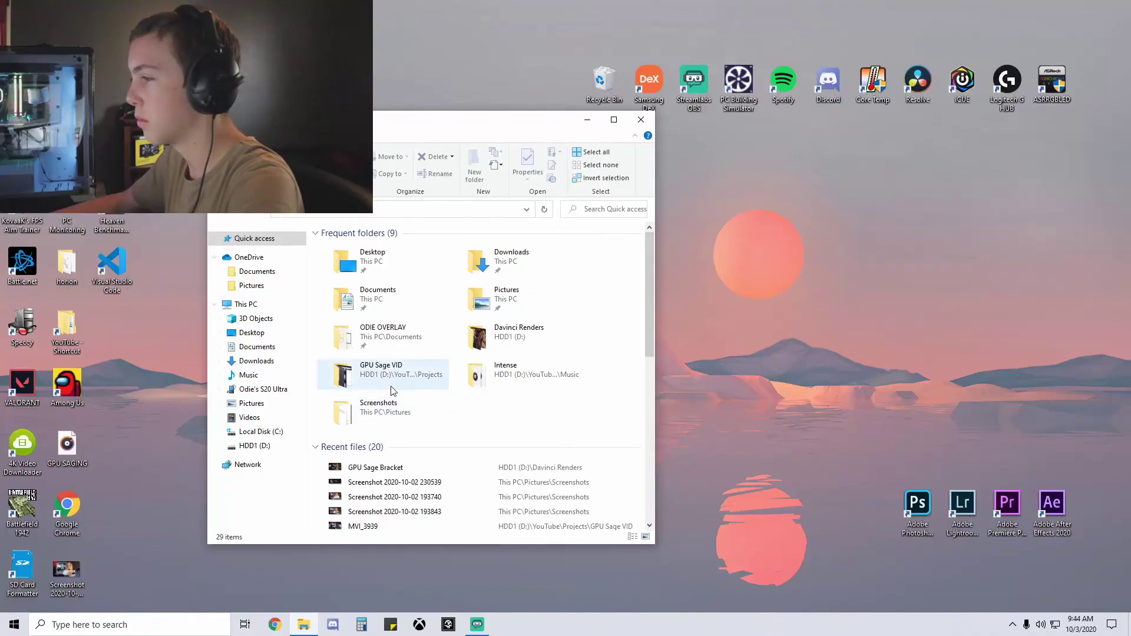
# - Locate the GPU Sage Bracket video in the Davinci Renders folder and start uploading it to YouTube in Chrome
pyautogui.doubleClick(479, 335)
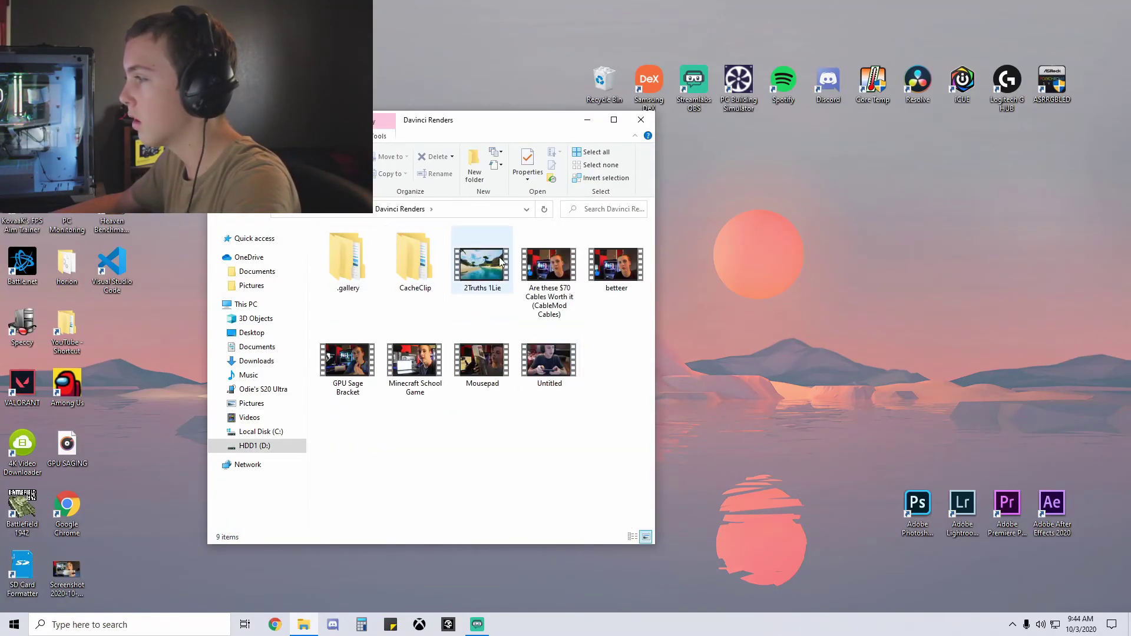
pyautogui.moveTo(348, 362); pyautogui.dragTo(352, 417)
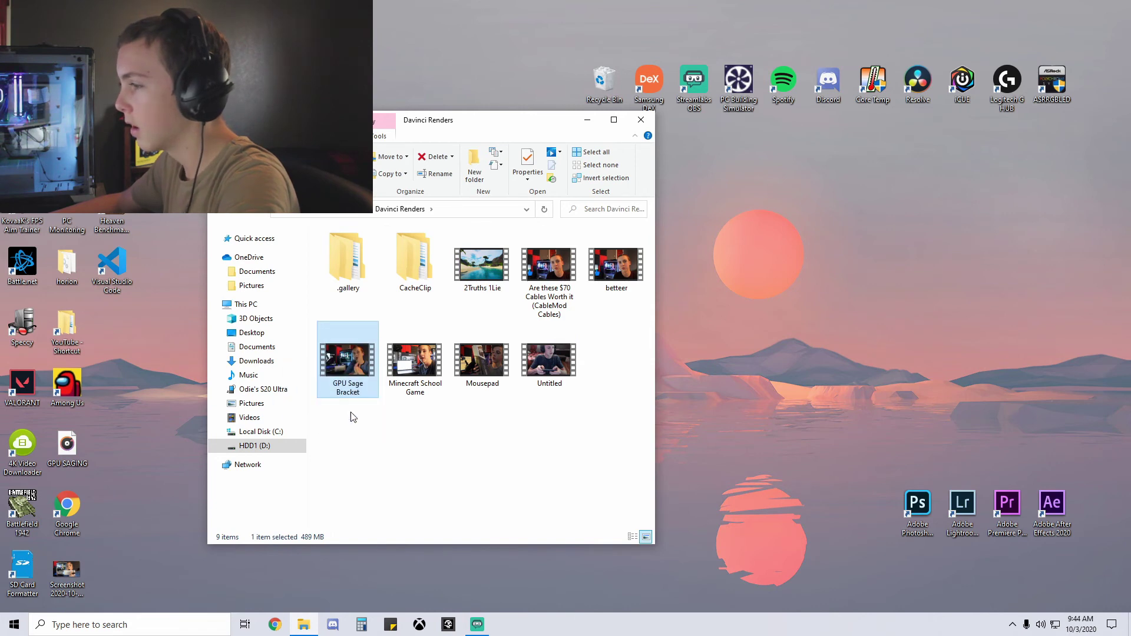
pyautogui.click(275, 625)
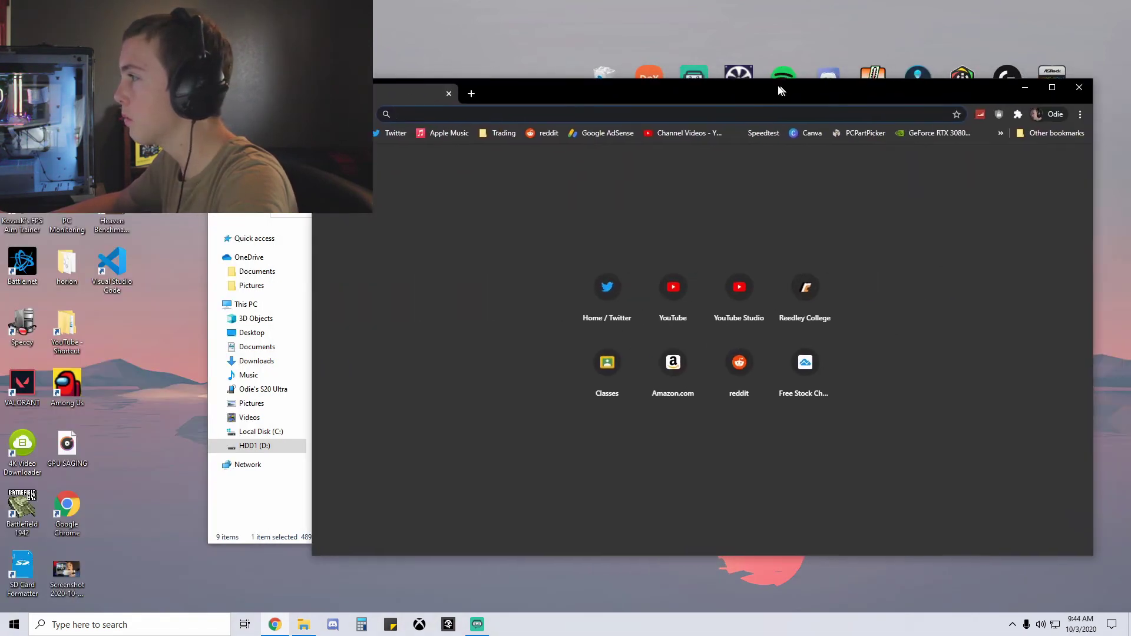
pyautogui.moveTo(781, 90); pyautogui.dragTo(764, 91)
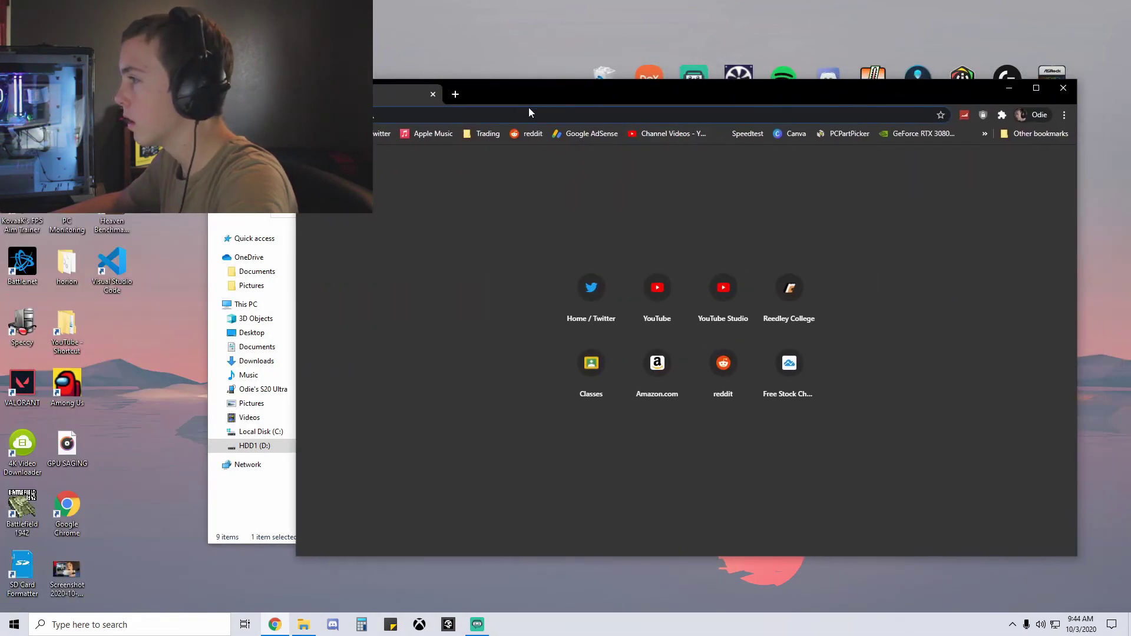
pyautogui.write('youtube.com')
pyautogui.press('Return')
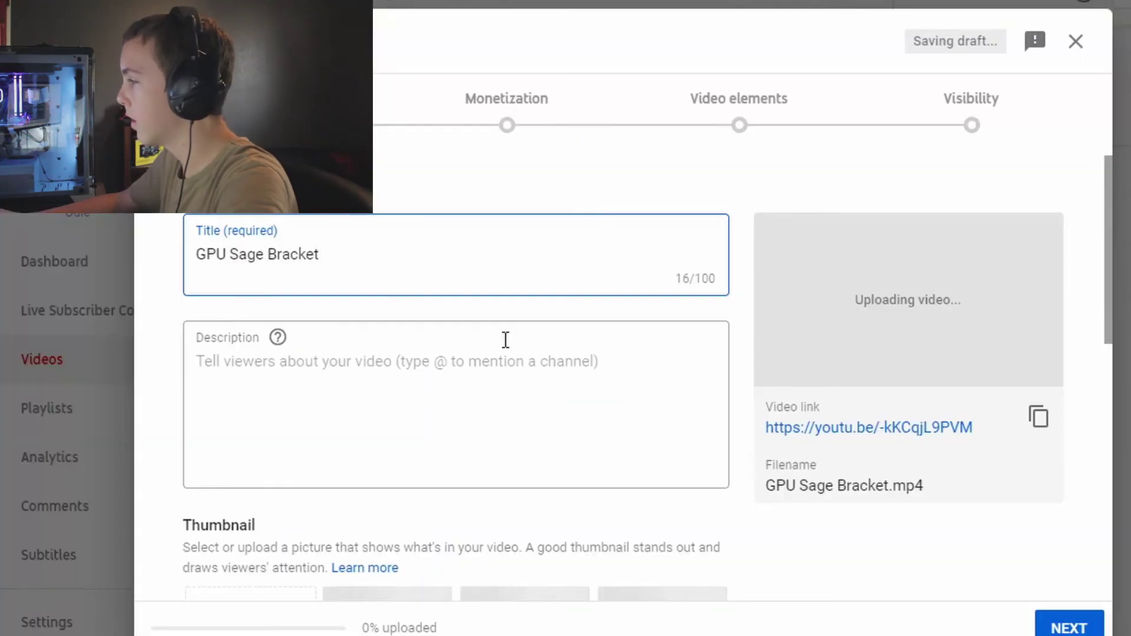
# - Replace the video title with "The best GPU Sage Bracket for your RTX 30 card!"
pyautogui.scroll(-8, 506, 340)
pyautogui.scroll(8, 419, 424)
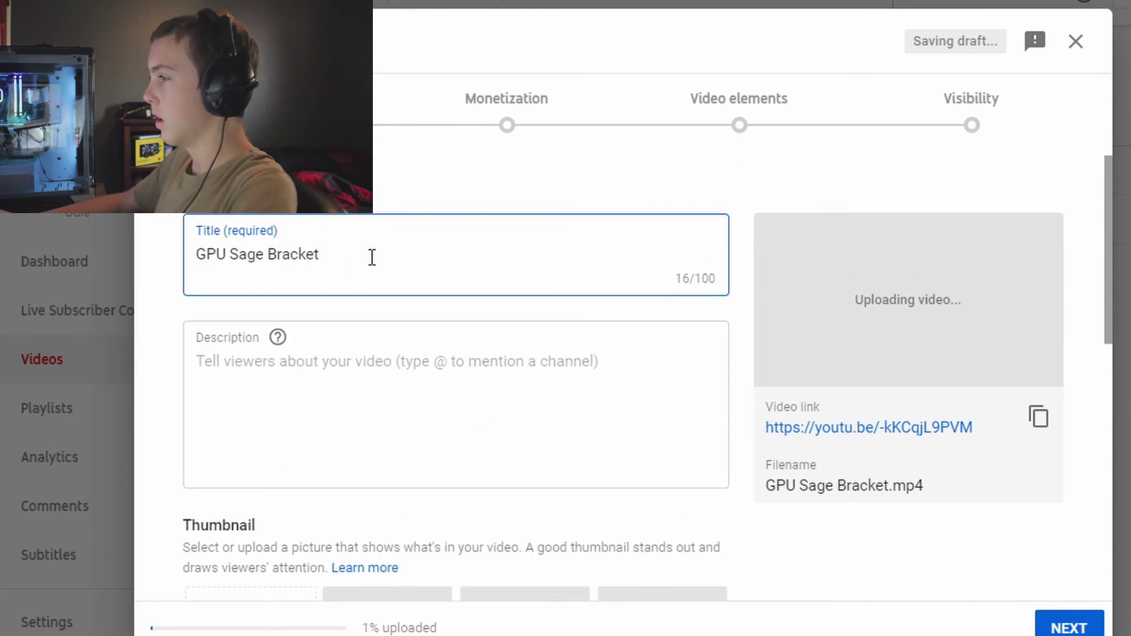
pyautogui.hotkey('ctrl', 'a')
pyautogui.write('The be')
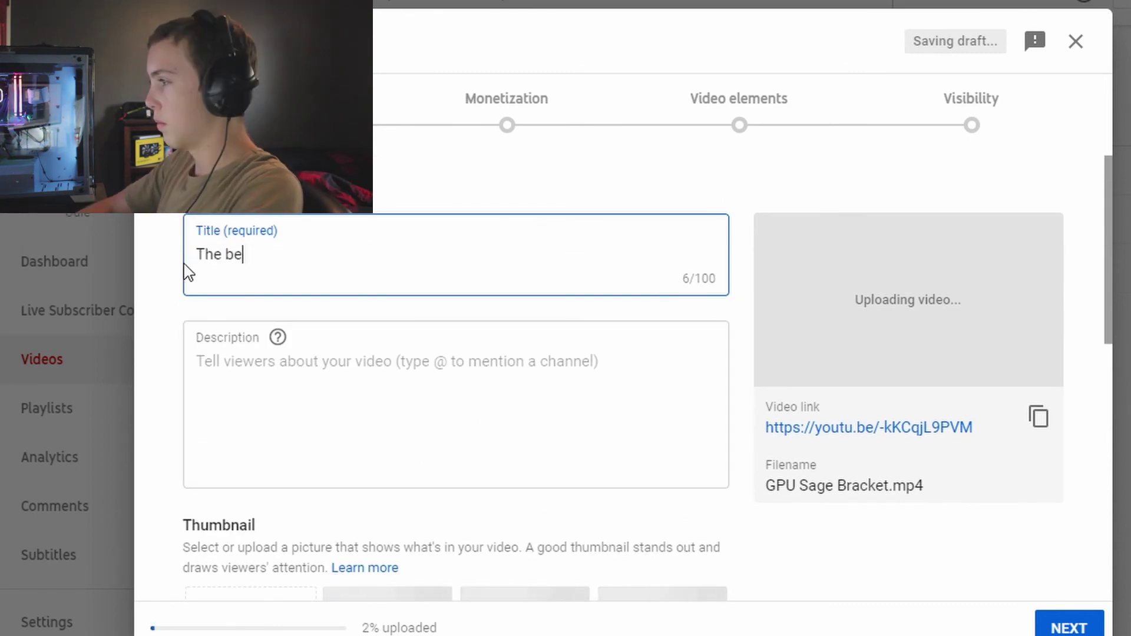
pyautogui.write('st GPU Sage Bracket ')
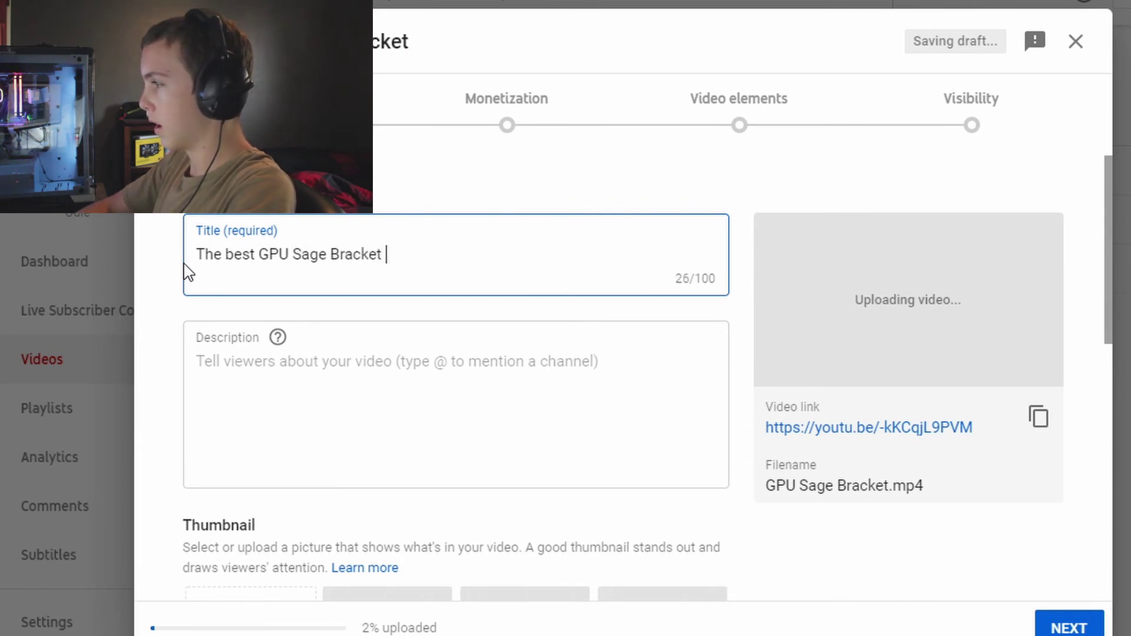
pyautogui.write('for your ')
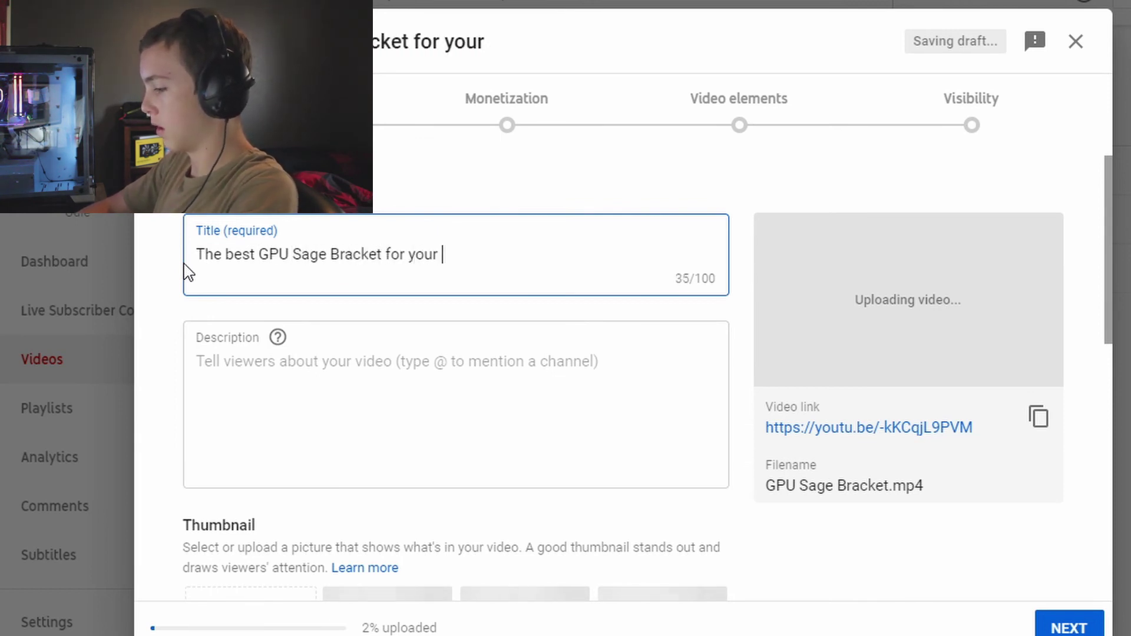
pyautogui.write('RTX 4')
pyautogui.press('BackSpace')
pyautogui.write('30 ')
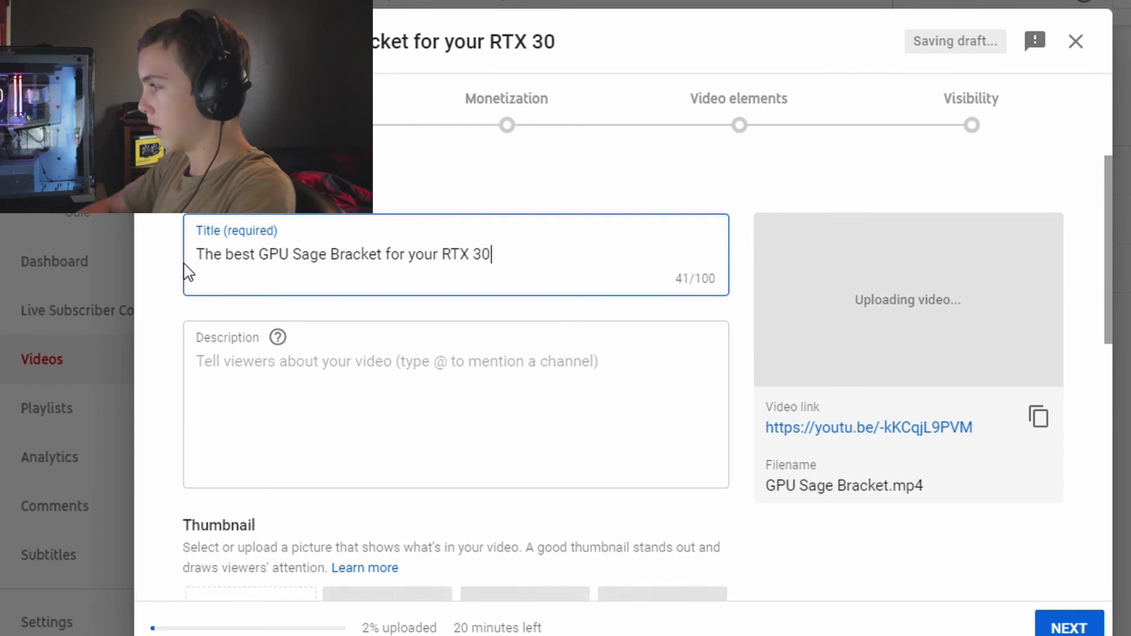
pyautogui.write('card!')
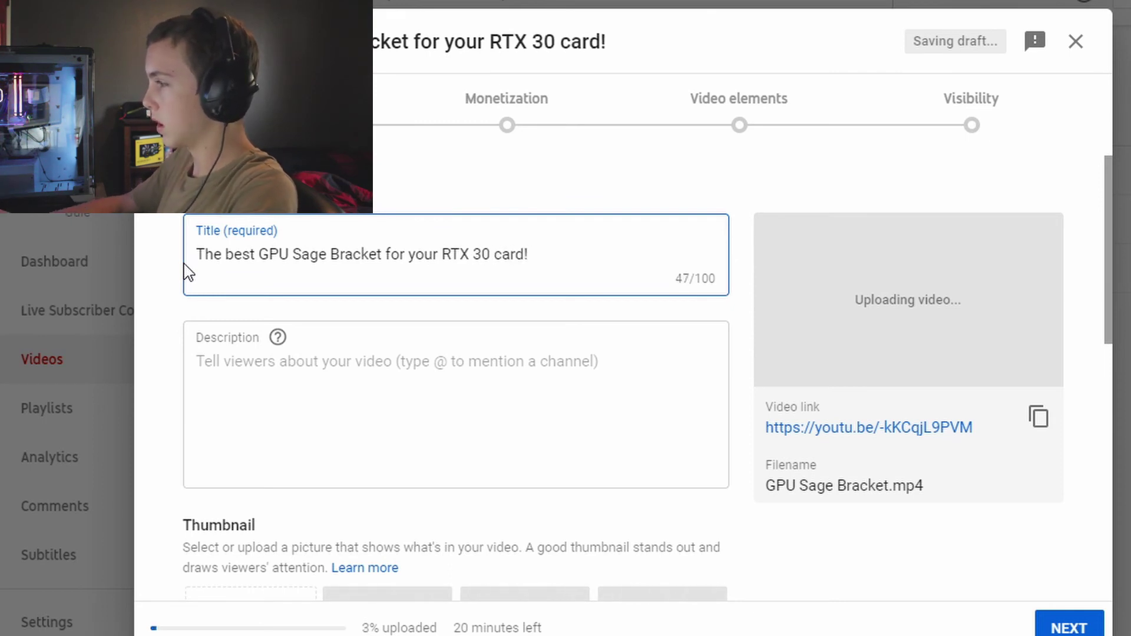
# - Revise the video title to "GPU Sage Bracket for your new RTX 30 card! (MHQJRH Amazon Review)"
pyautogui.click(258, 270)
pyautogui.press('BackSpace')
pyautogui.press('BackSpace')
pyautogui.press('BackSpace')
pyautogui.press('BackSpace')
pyautogui.press('BackSpace')
pyautogui.press('BackSpace')
pyautogui.press('BackSpace')
pyautogui.press('BackSpace')
pyautogui.press('BackSpace')
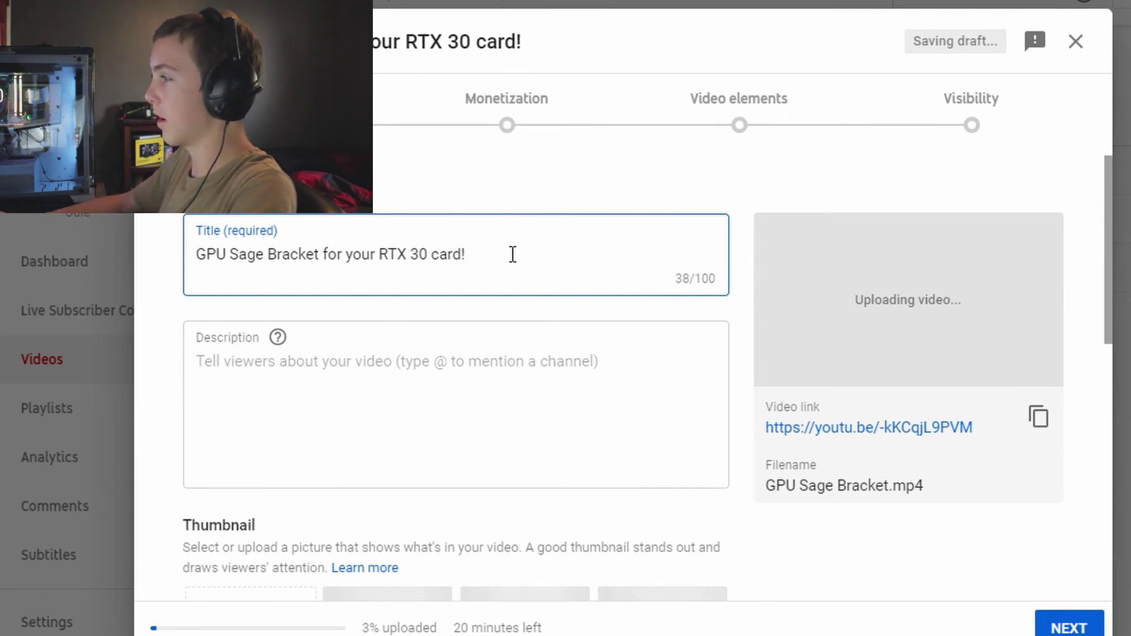
pyautogui.click(381, 262)
pyautogui.write('new')
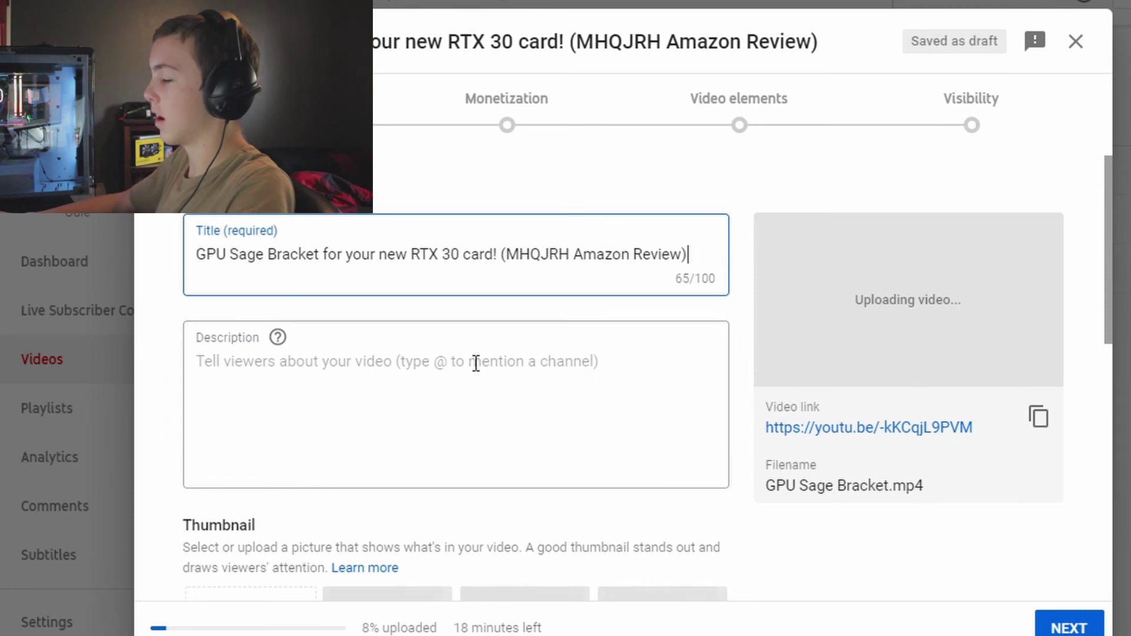
# - Write the description: "Amazon Link:", "I hope this video helped you with your GPU Sage Bracket decision making. Let me know if you have any questions!" and "Socials"
pyautogui.click(475, 364)
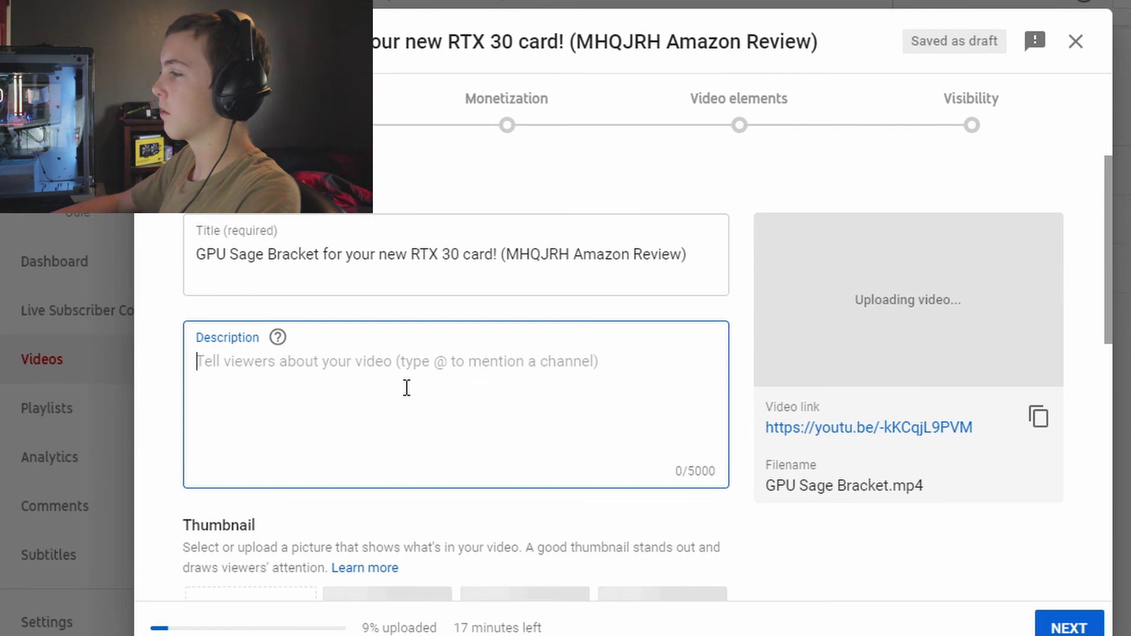
pyautogui.write('Amazon Link:')
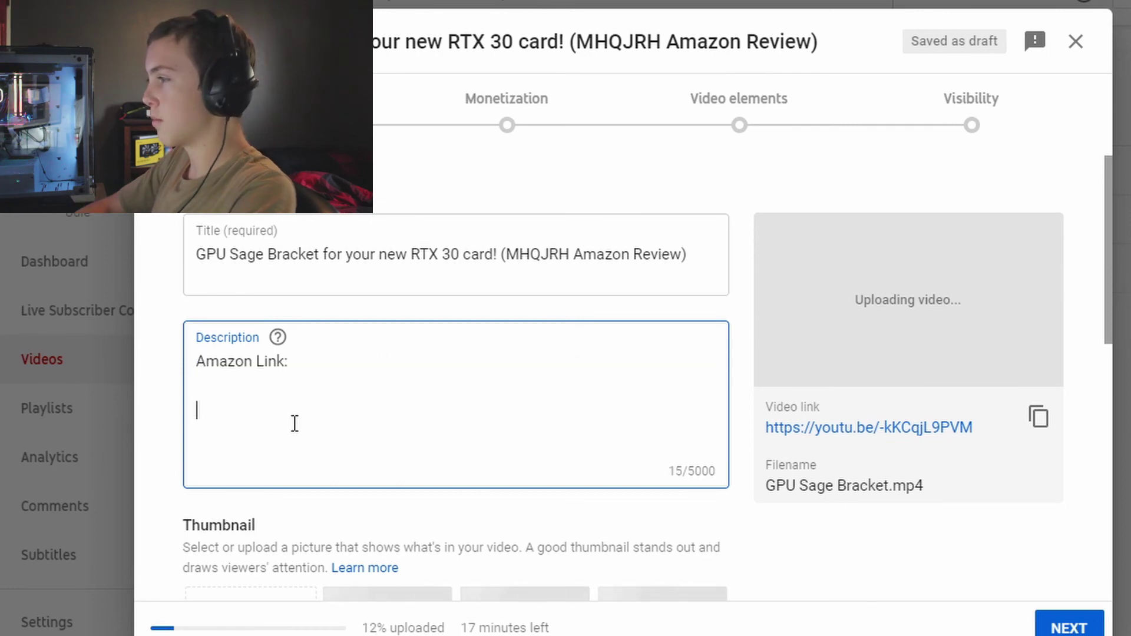
pyautogui.write('I hope this video helped you with your GPU Sage Bracket decision making. Let me know if you have any questions!  Socials:')
pyautogui.press('Return')
# - Set the video's category to Gaming and continue to the monetization settings
pyautogui.scroll(-10, 213, 429)
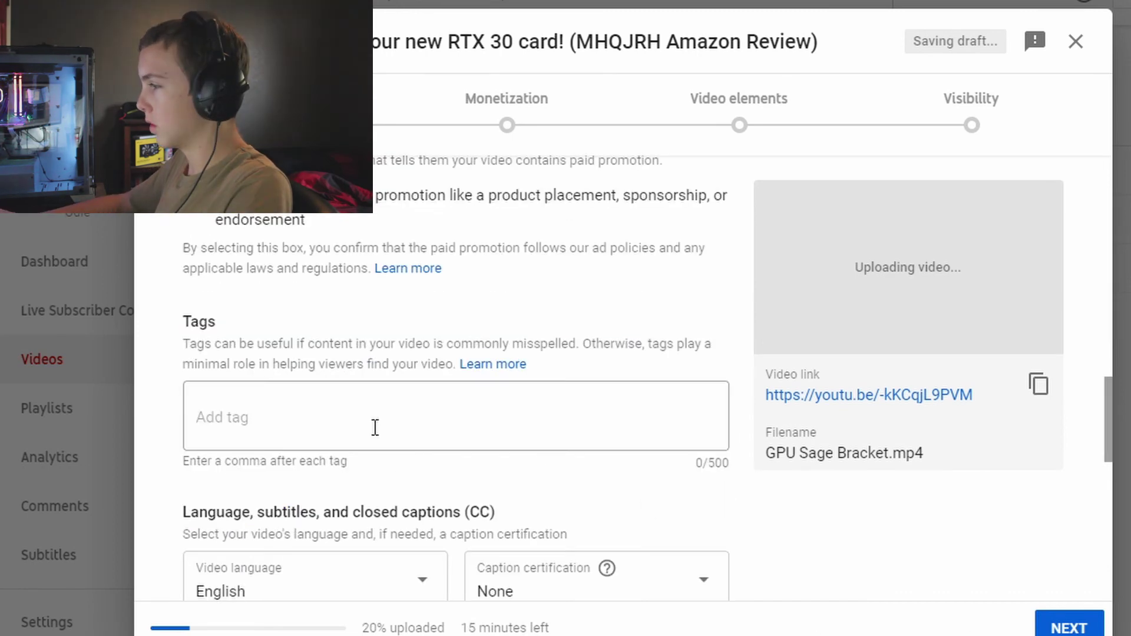
pyautogui.click(376, 431)
pyautogui.scroll(2, 295, 452)
pyautogui.scroll(-3, 300, 445)
pyautogui.scroll(-10, 318, 430)
pyautogui.click(335, 392)
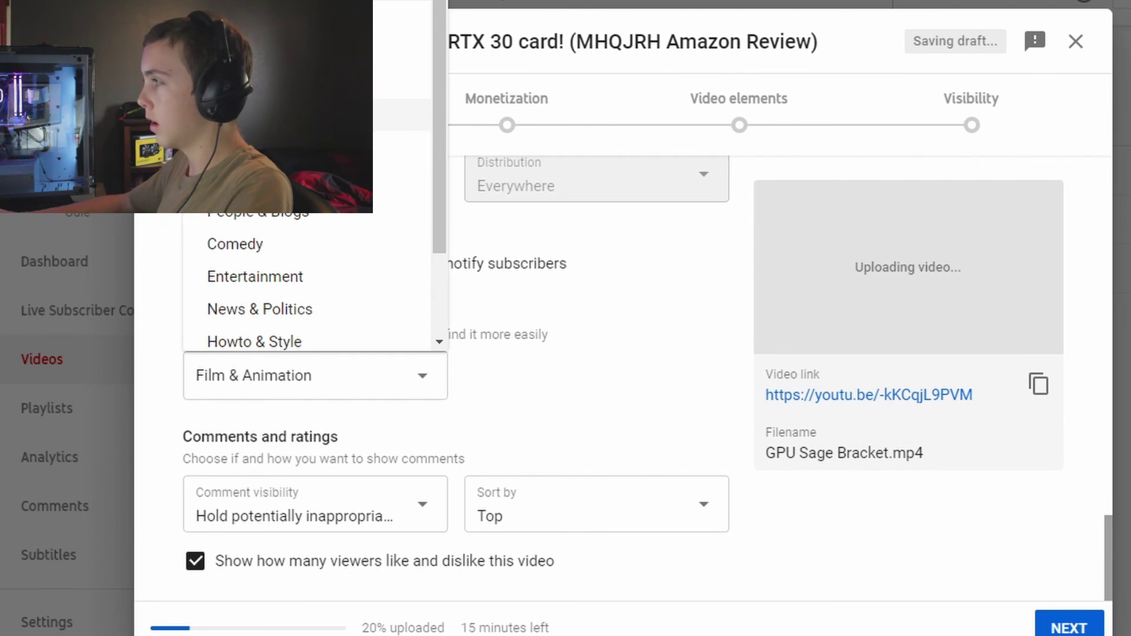
pyautogui.click(315, 178)
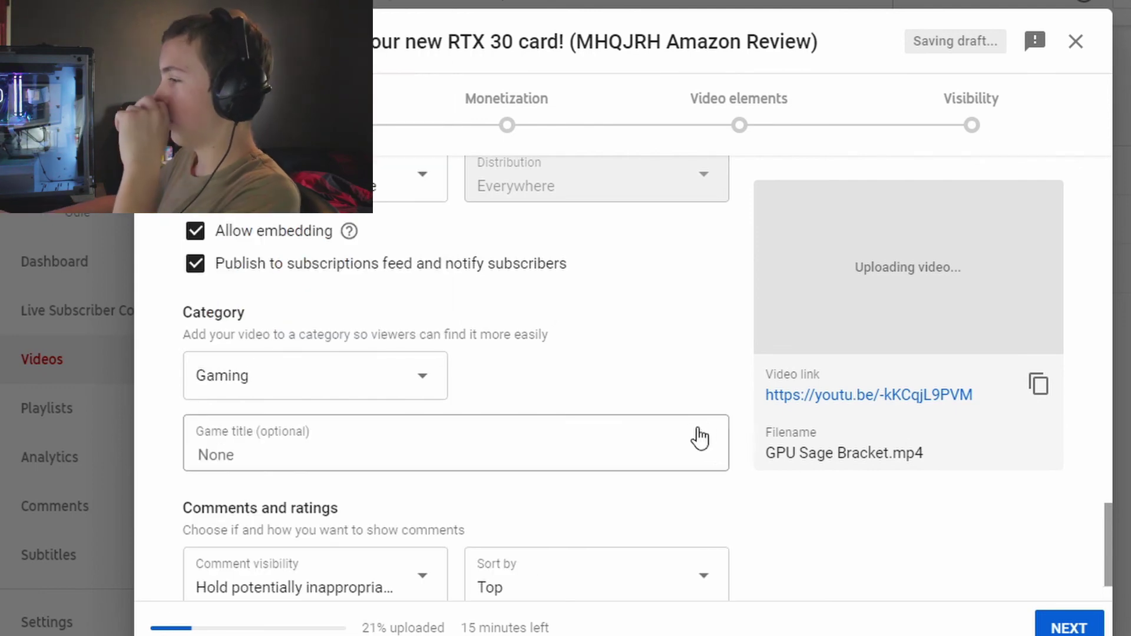
pyautogui.scroll(-2, 660, 437)
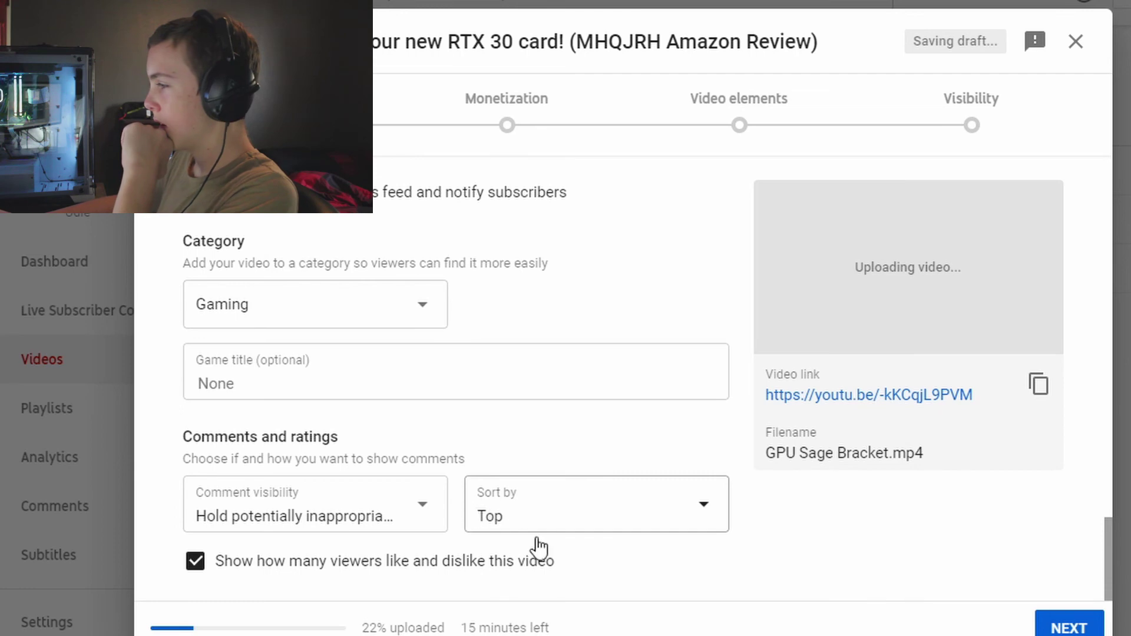
pyautogui.click(506, 112)
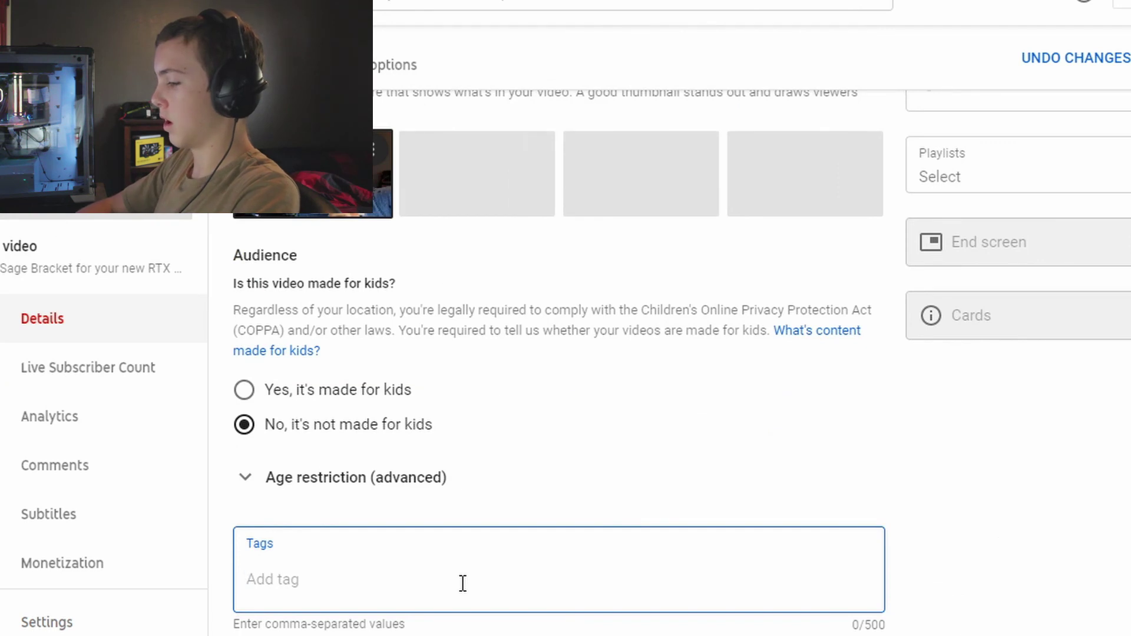
# - Add video tags including RTX, RTX 30 series, Nvidia, RTX 3070, RTX 3080, RTX 3090, GPU sage bracket, Amazon and GPU saging
pyautogui.write('RtTX')
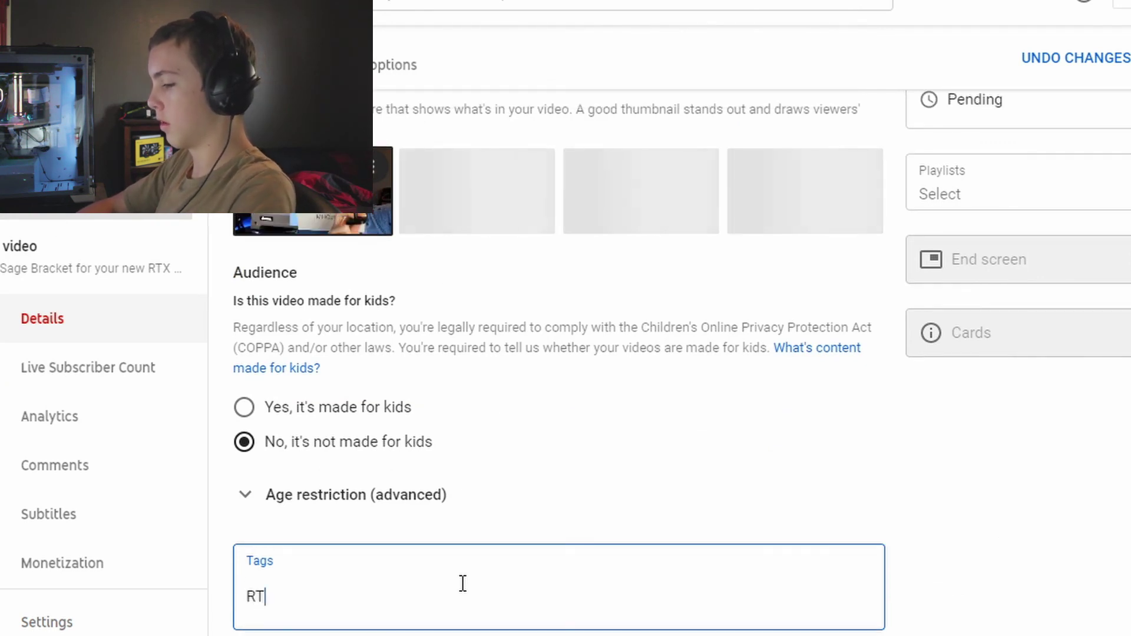
pyautogui.press('Return')
pyautogui.write('RTX')
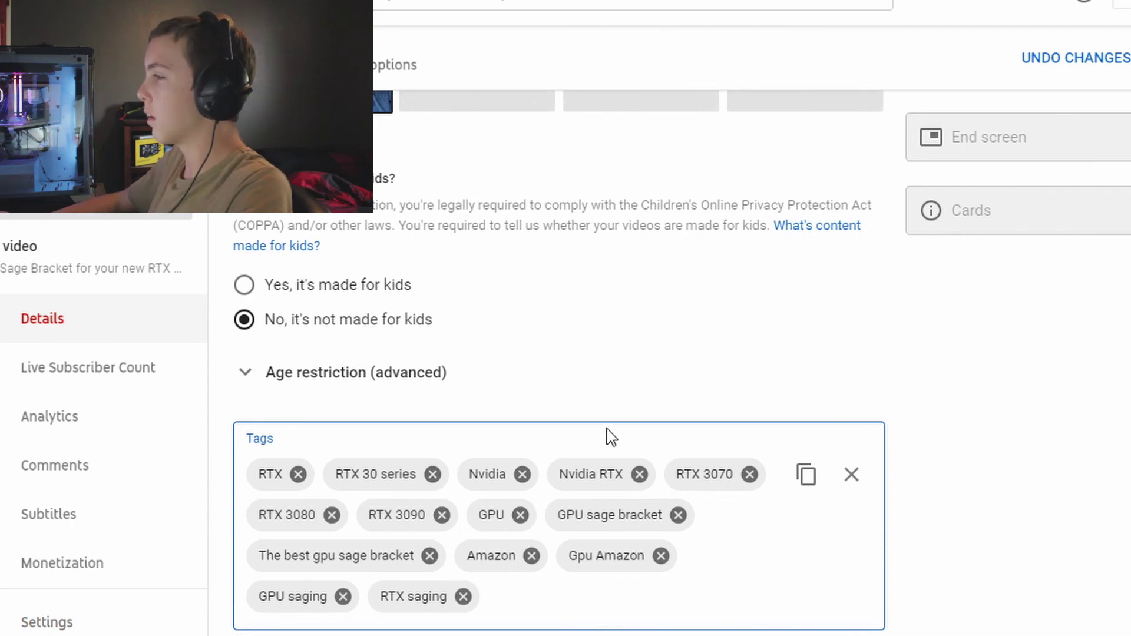
# - Correct "Sage" to "Sag" in the video title and remove the misspelled "GPU sage bracket" tag
pyautogui.scroll(10, 513, 245)
pyautogui.click(318, 218)
pyautogui.press('BackSpace')
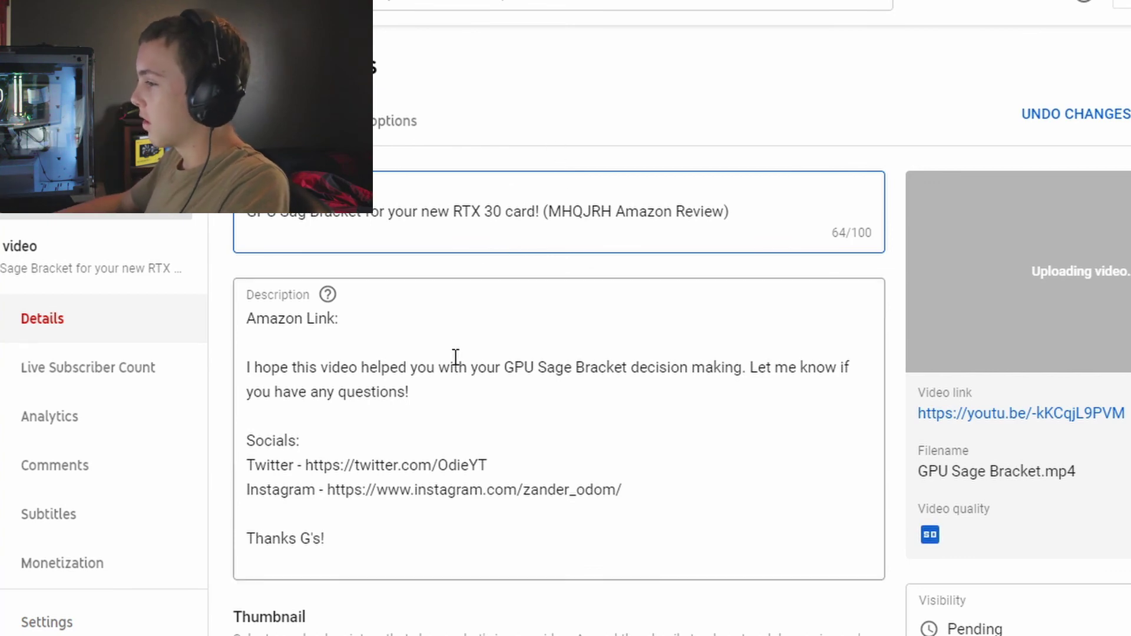
pyautogui.scroll(-10, 460, 419)
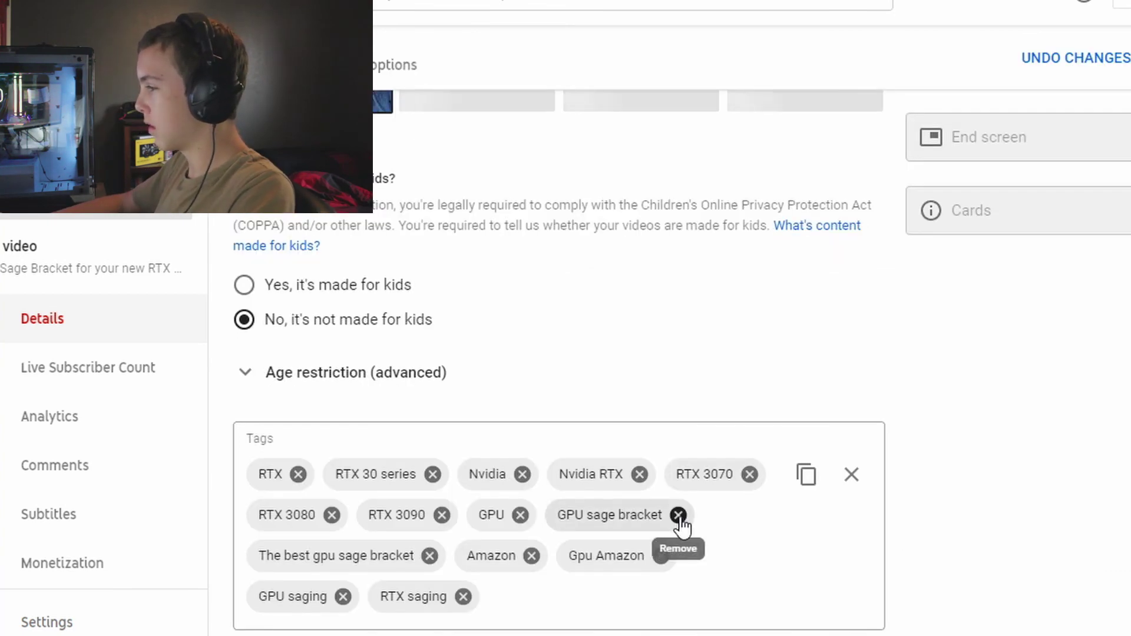
pyautogui.click(677, 516)
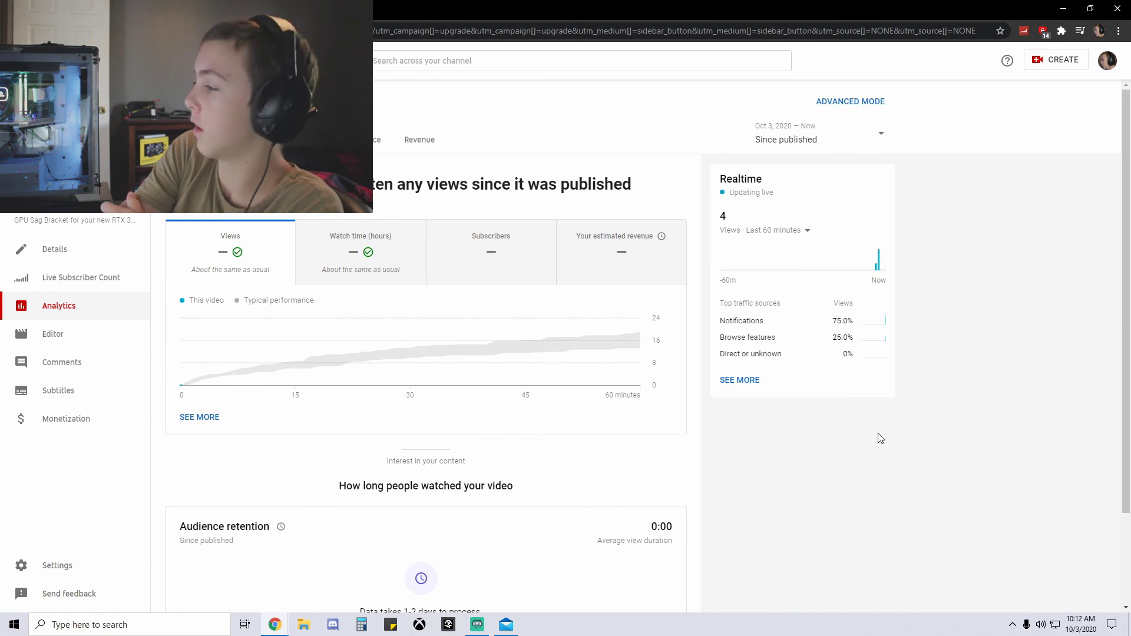
# - Review the published video's analytics, examining realtime views, top traffic sources and audience retention
pyautogui.moveTo(833, 312)
pyautogui.mouseDown()
pyautogui.moveTo(877, 323)
pyautogui.moveTo(816, 317)
pyautogui.moveTo(853, 316)
pyautogui.mouseUp()
pyautogui.click(712, 212)
pyautogui.moveTo(837, 320); pyautogui.dragTo(863, 318)
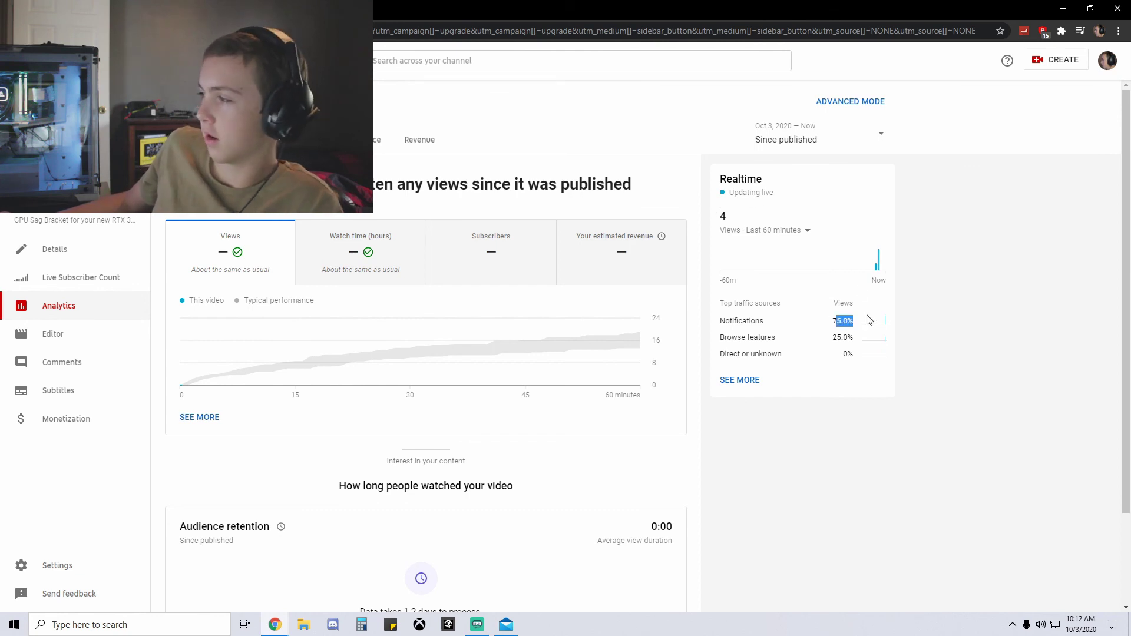
pyautogui.scroll(-3, 907, 422)
pyautogui.click(904, 423)
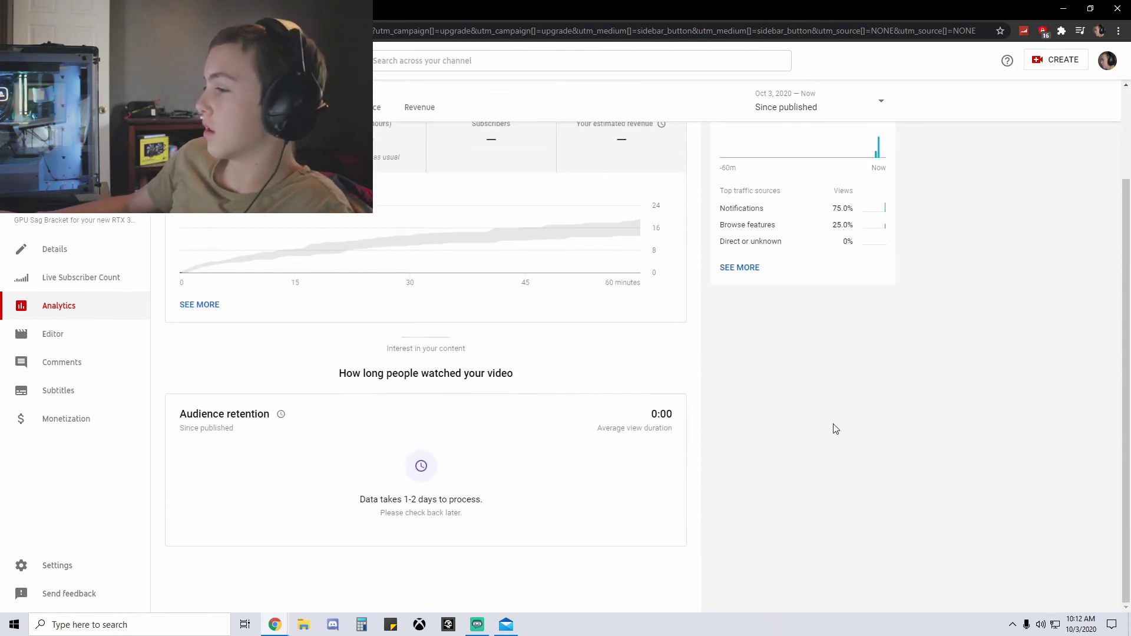
pyautogui.scroll(2, 833, 432)
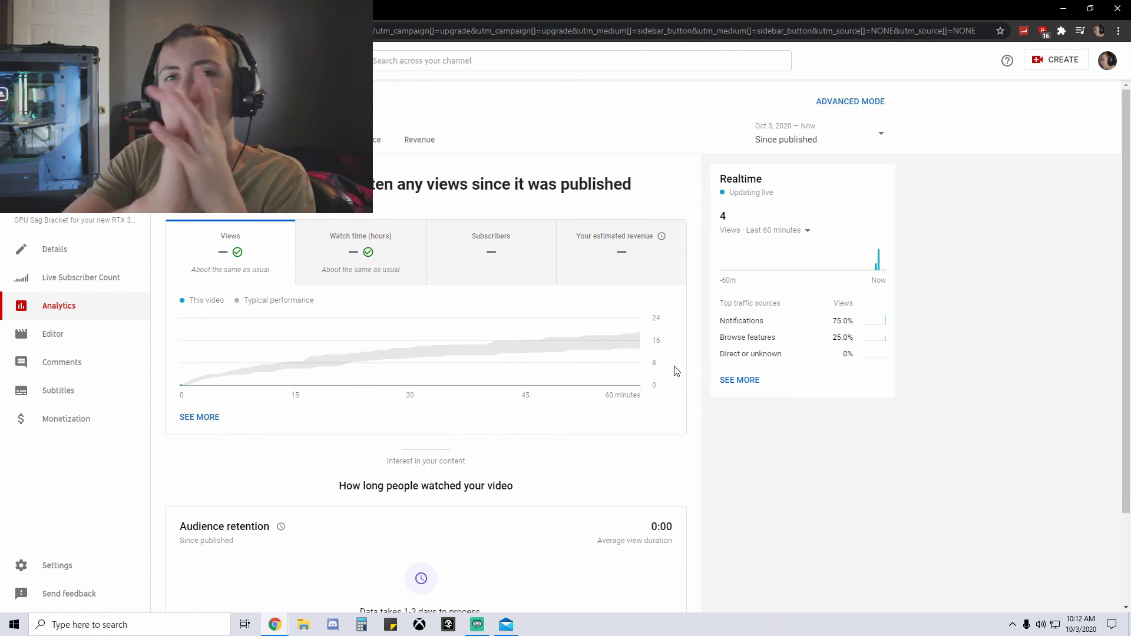